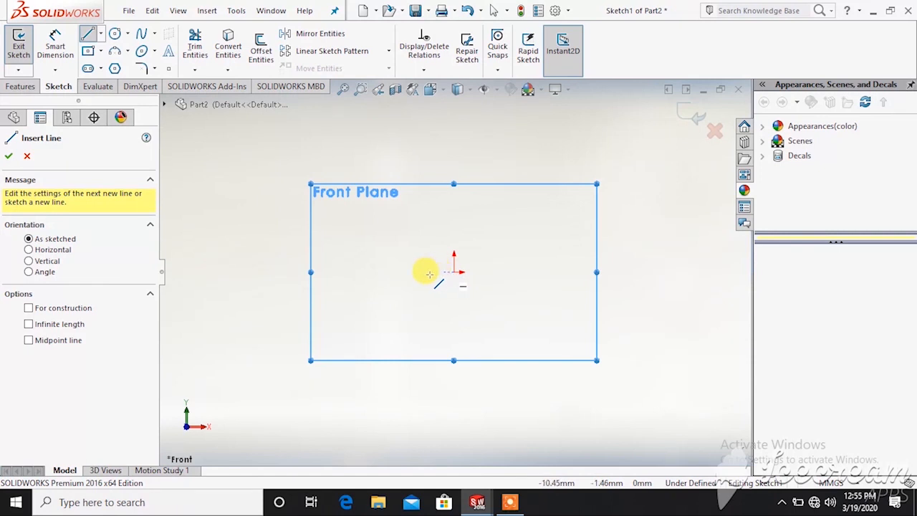
Sketch a horizontal line about 192 mm long through the origin and convert it to construction geometry
click(341, 271)
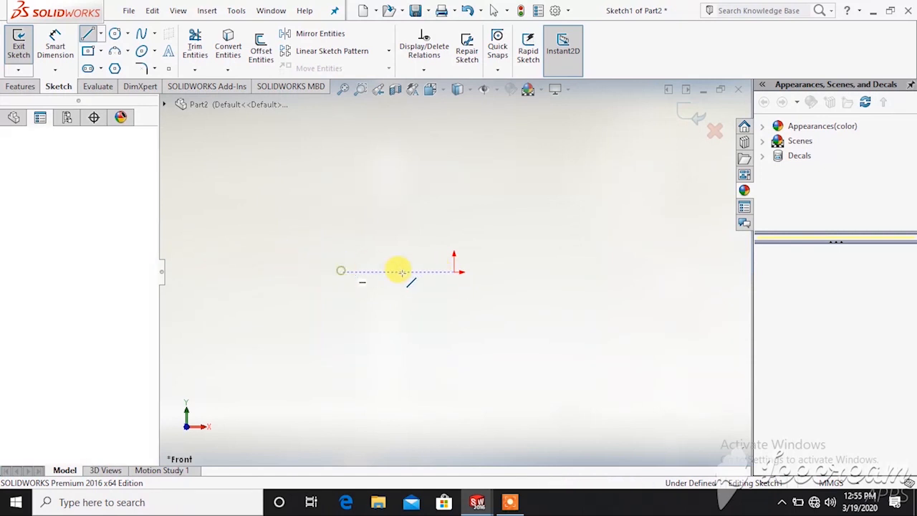
click(649, 272)
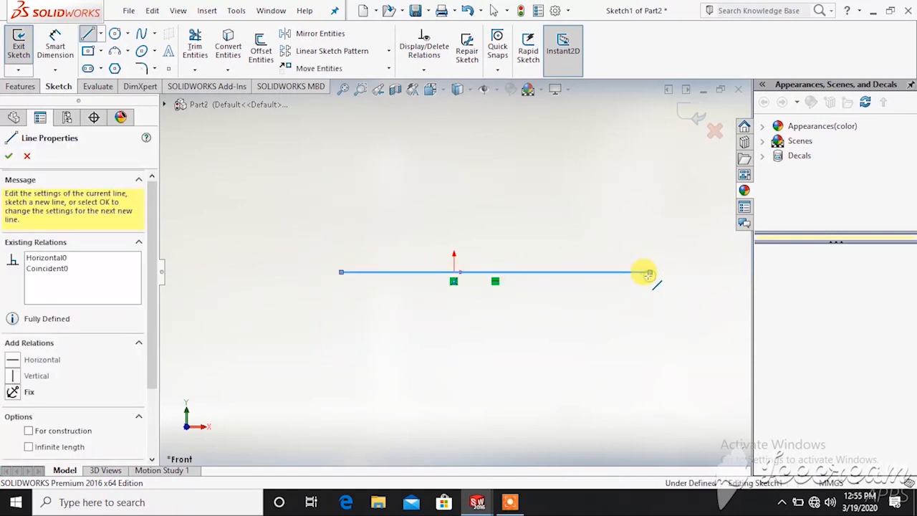
right_click(563, 271)
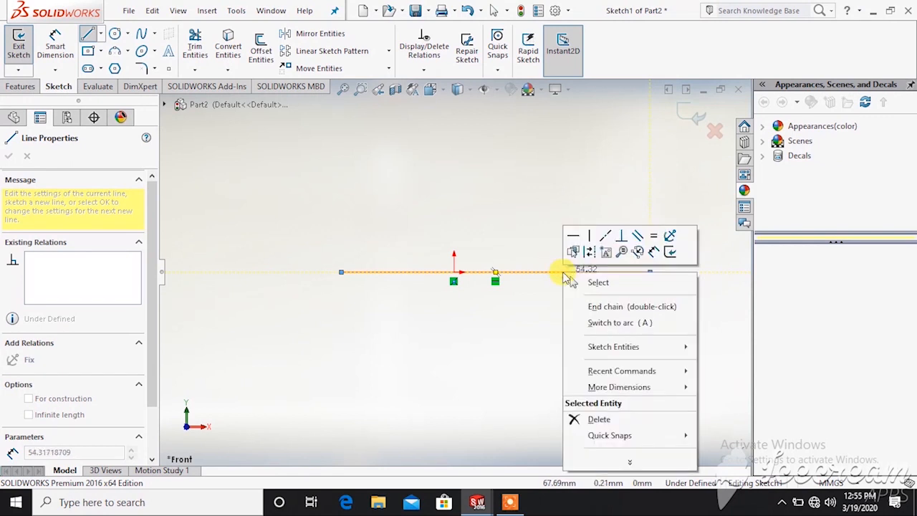
click(574, 280)
right_click(565, 274)
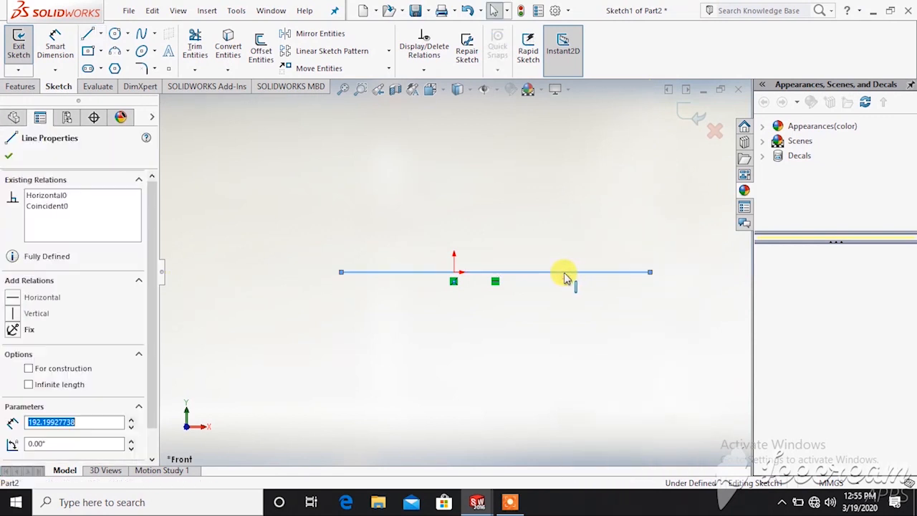
click(591, 180)
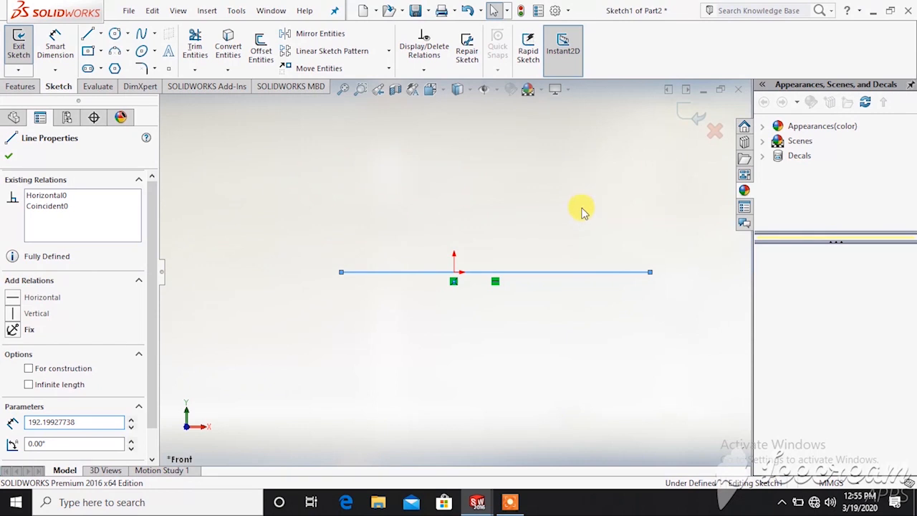
click(512, 292)
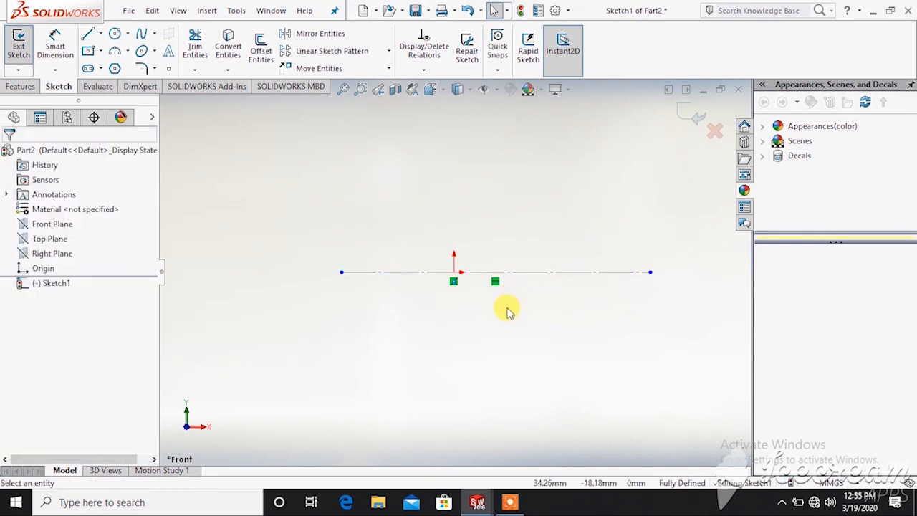
Sketch a horizontal line about 135 mm long just above the centerline, starting directly above the origin
click(88, 34)
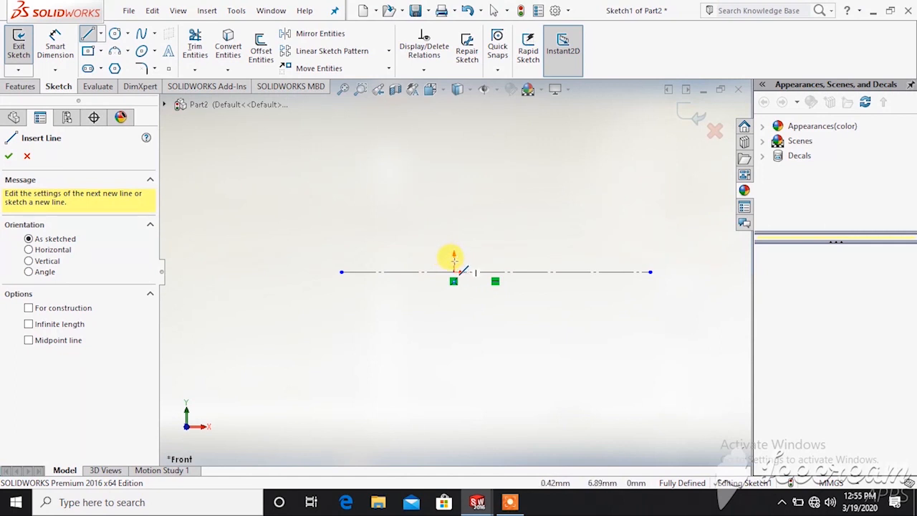
click(453, 260)
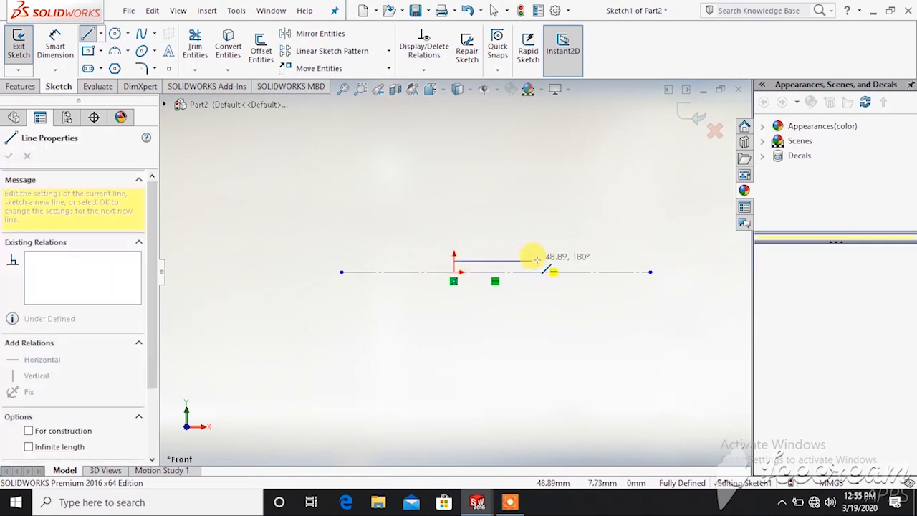
click(667, 260)
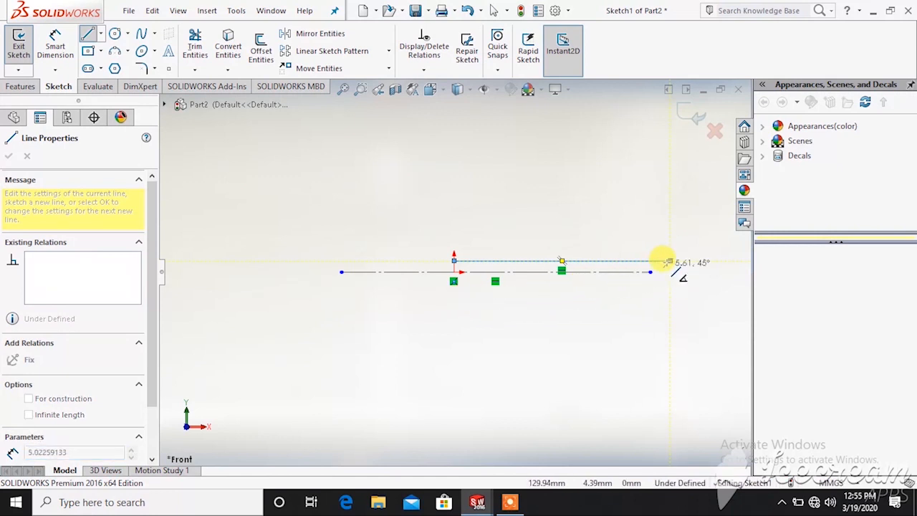
right_click(669, 258)
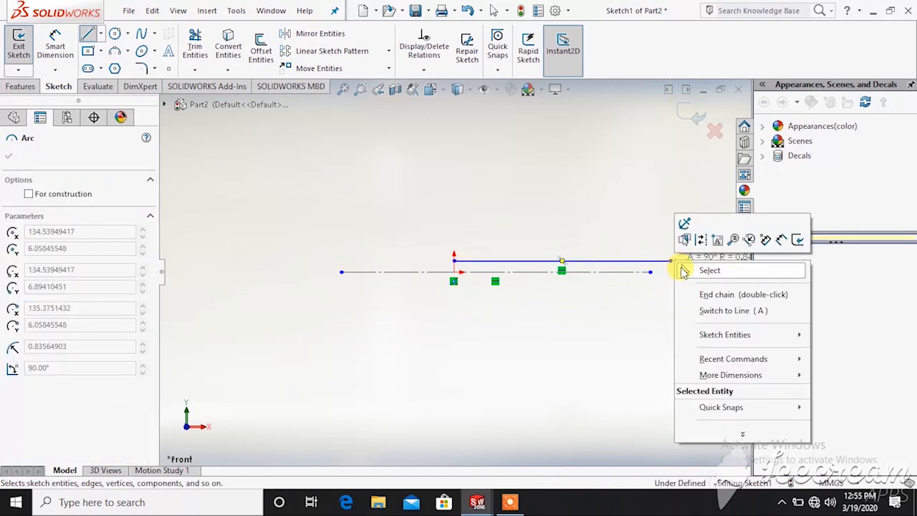
click(685, 269)
Sketch a second horizontal line about 130 mm long below the centerline, starting directly below the origin
click(88, 34)
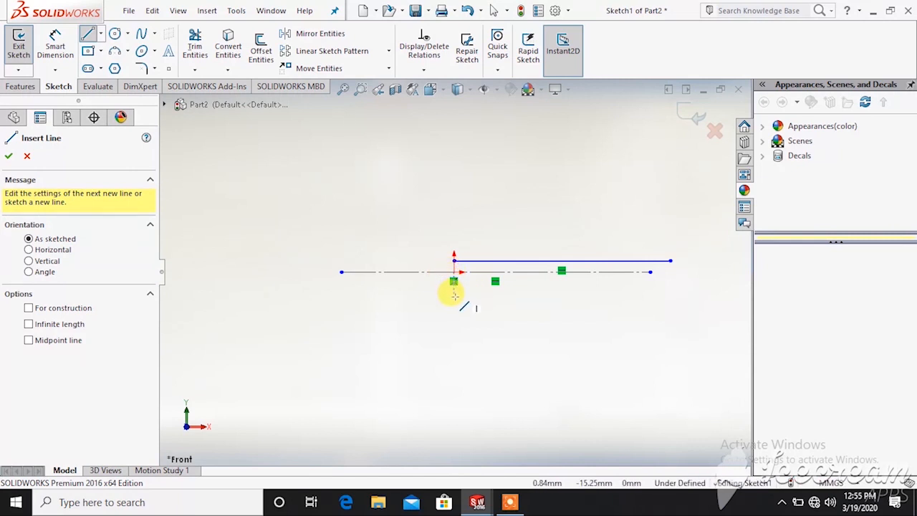
click(454, 294)
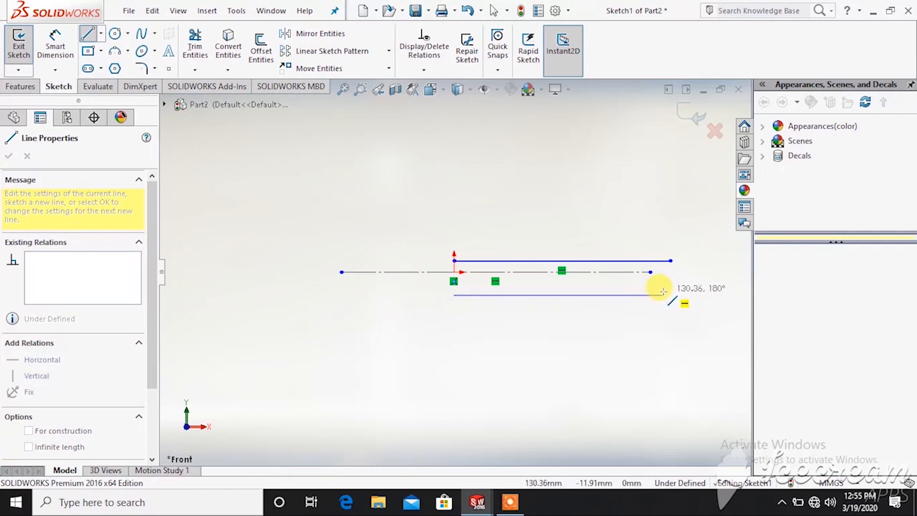
click(662, 292)
right_click(663, 283)
click(671, 291)
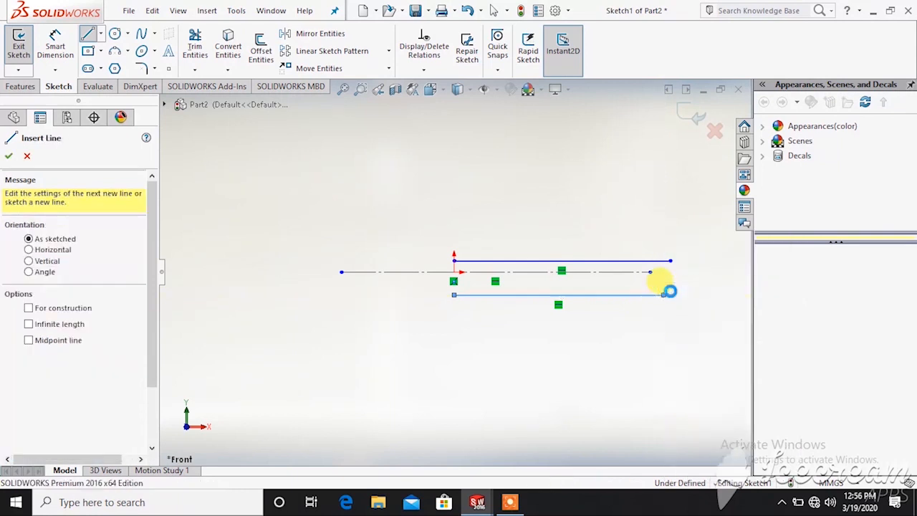
Dimension the upper horizontal line's length and set it to 115 mm
click(47, 46)
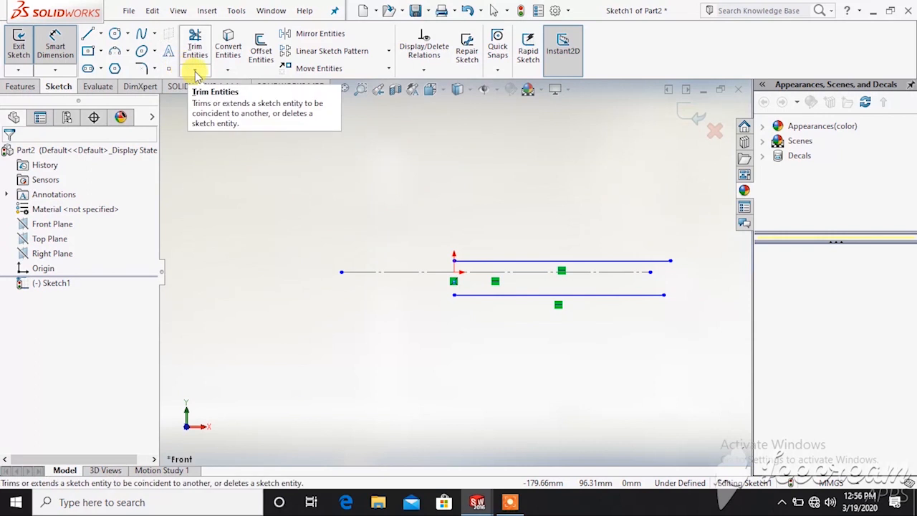
click(530, 234)
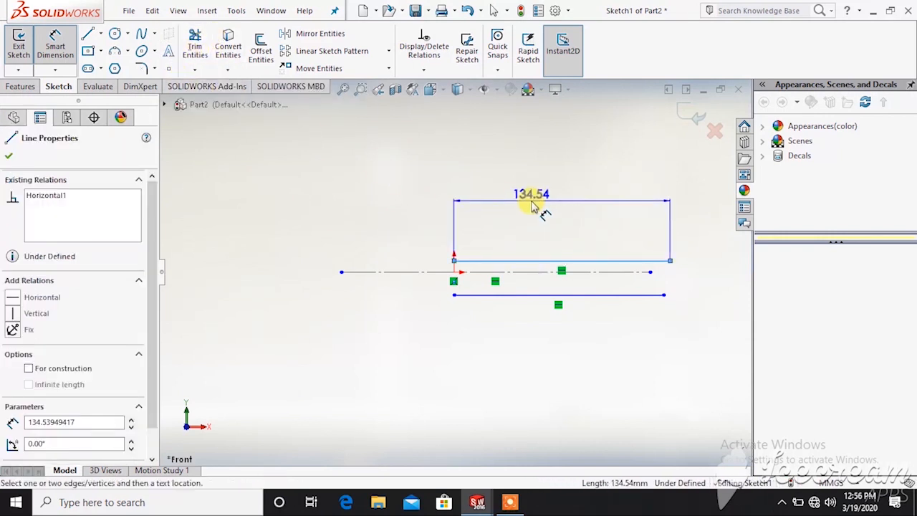
click(533, 206)
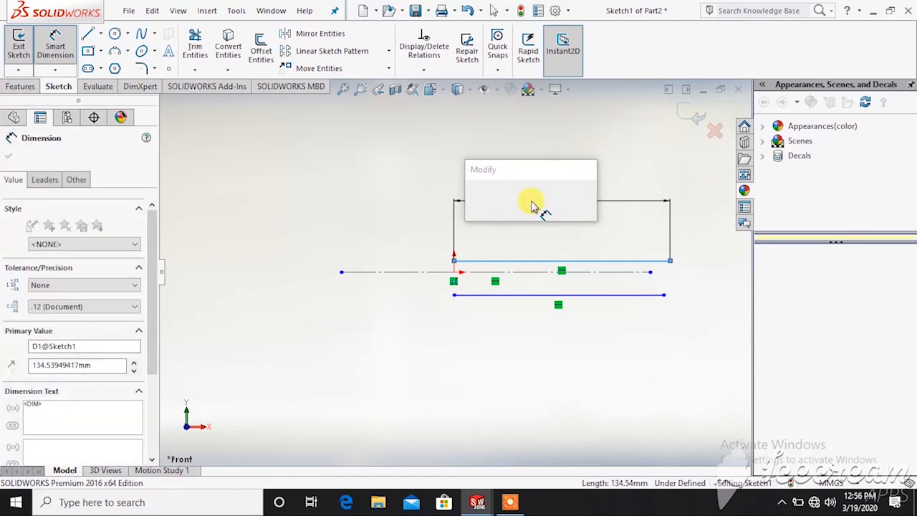
text(115)
key(Return)
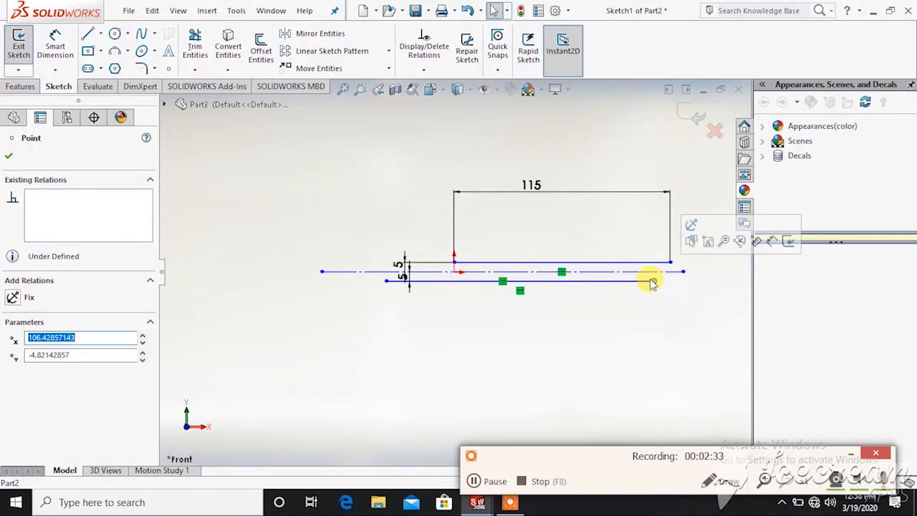
Join the right ends of the upper and lower lines with a 90° 3 Point Arc of about 9.3 mm radius
click(640, 303)
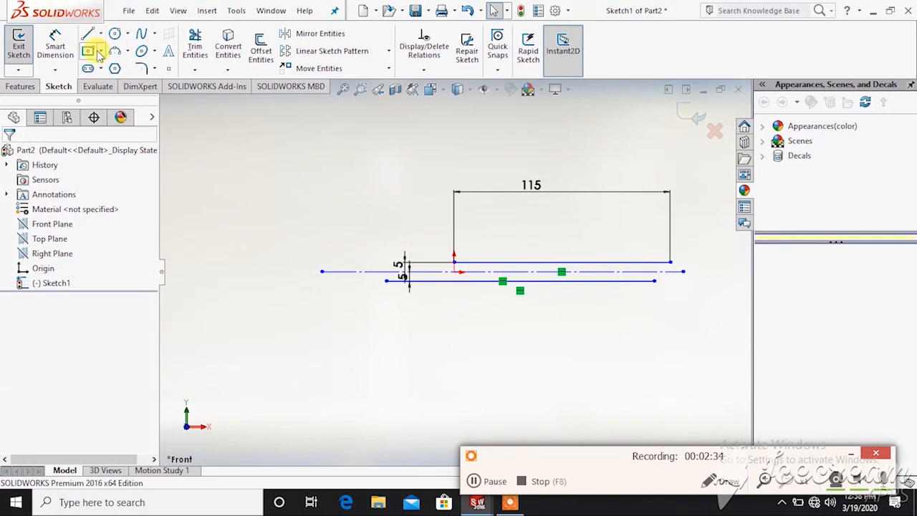
click(130, 53)
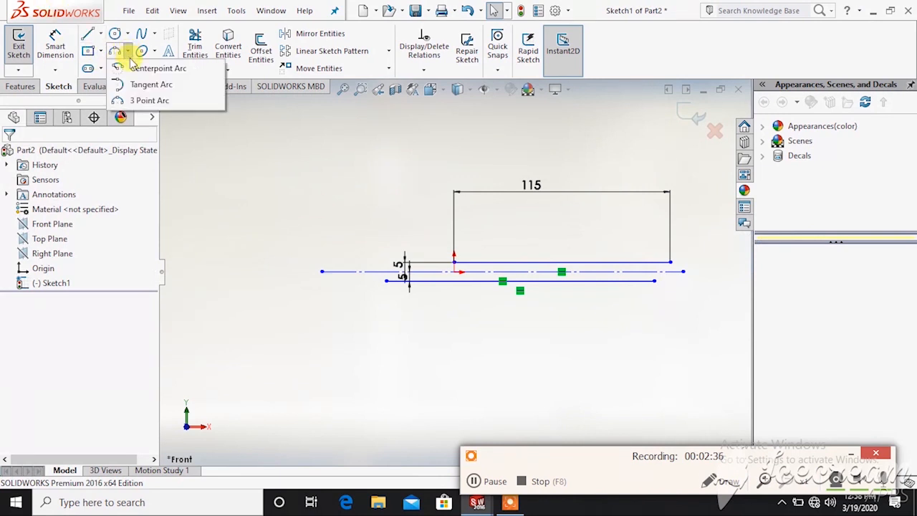
click(143, 101)
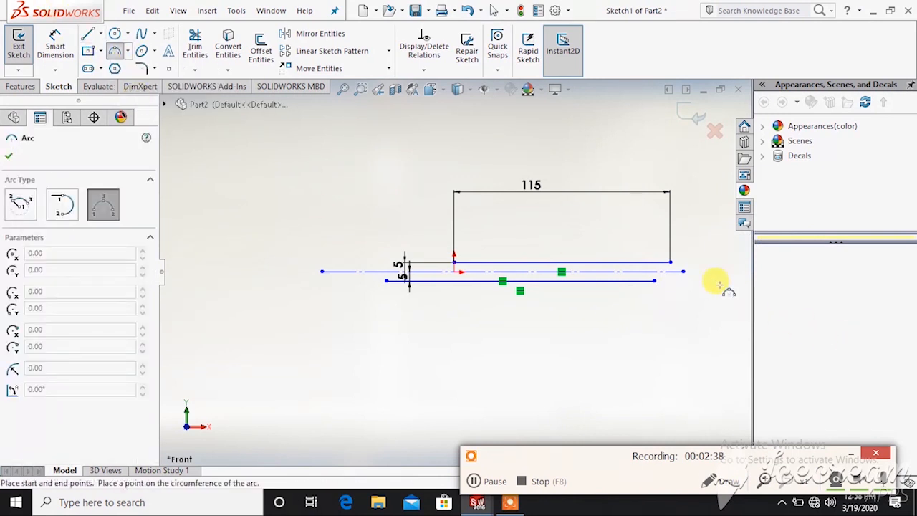
click(668, 259)
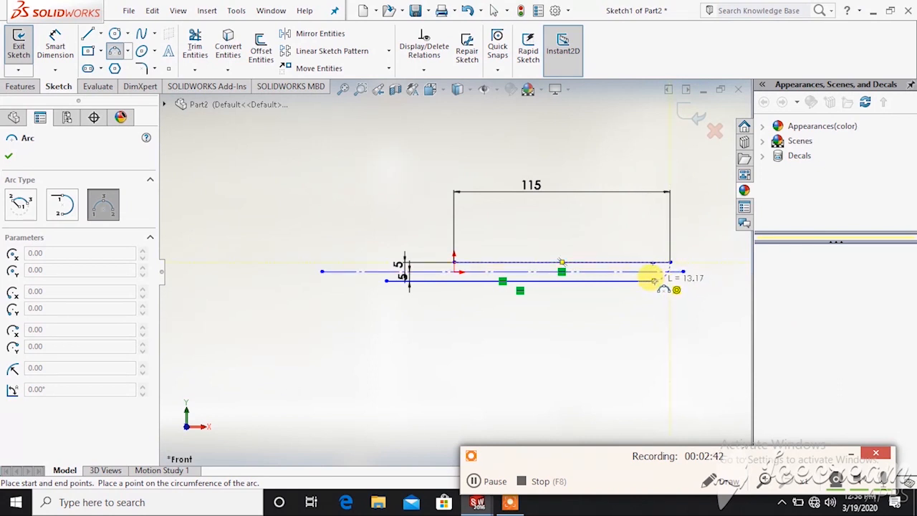
click(653, 280)
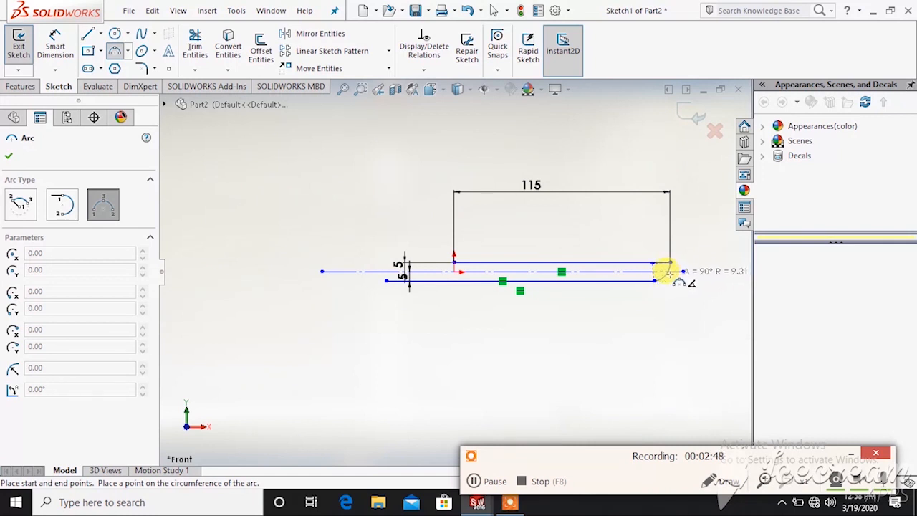
click(665, 272)
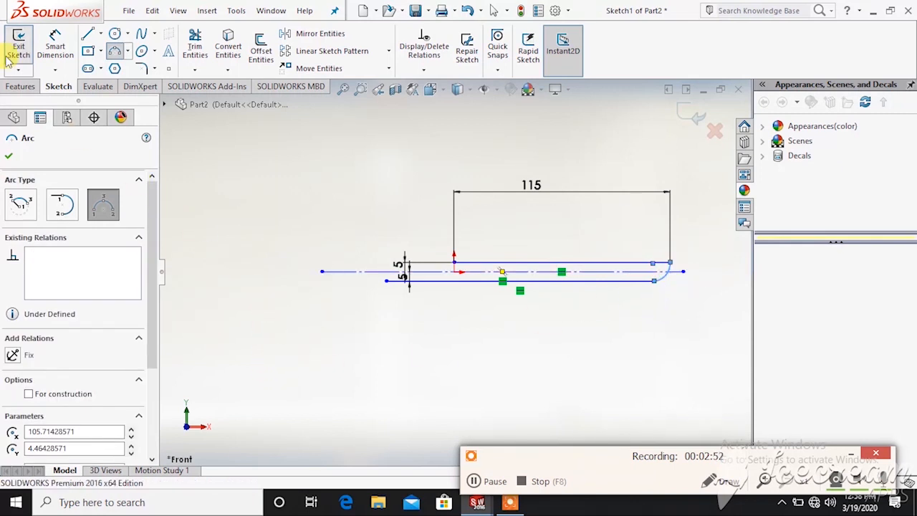
right_click(314, 206)
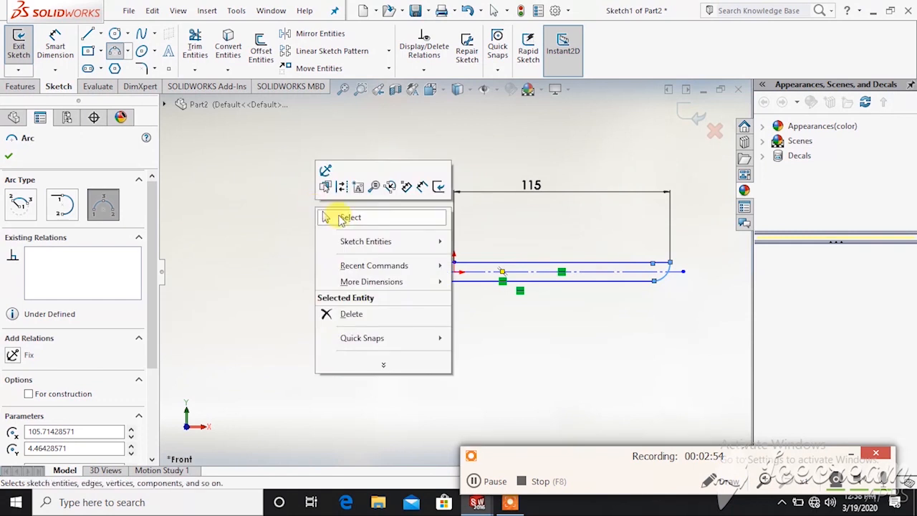
click(325, 212)
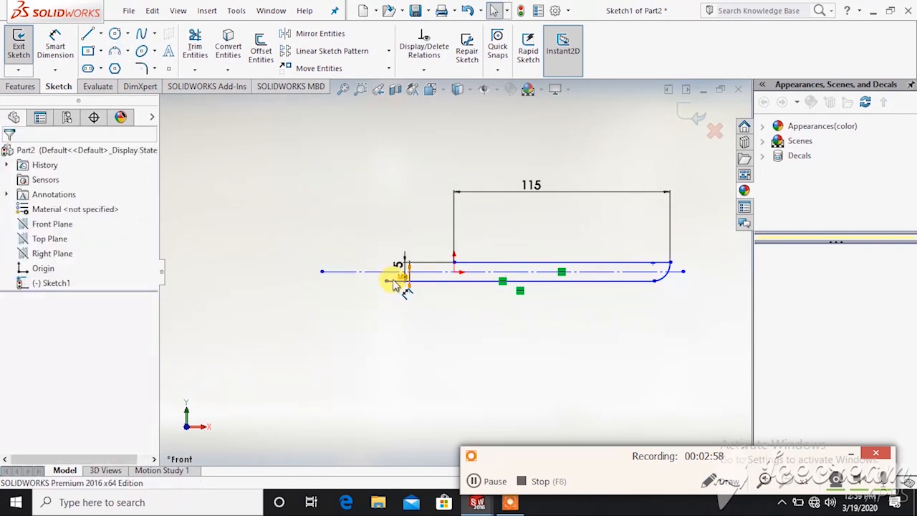
Move the lower line's left endpoint directly below the origin and sketch a slanted line from it down to the left
drag(385, 285, 452, 283)
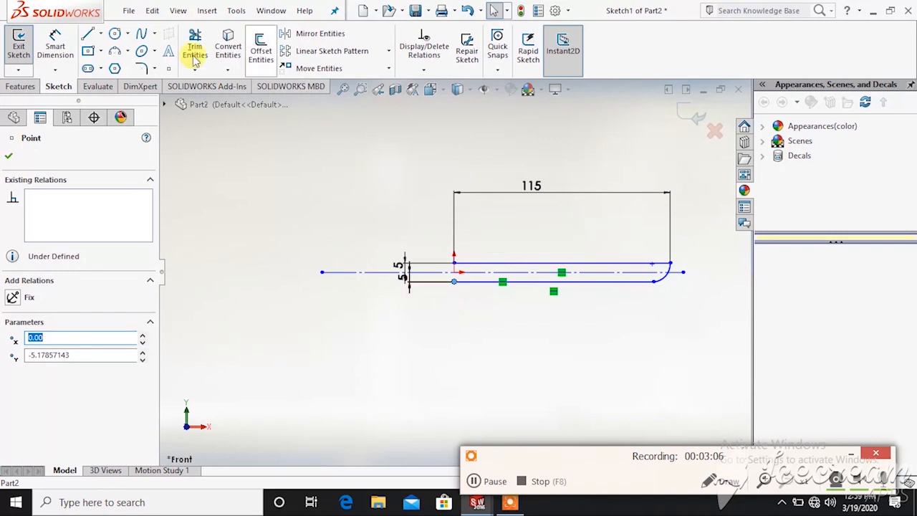
click(86, 33)
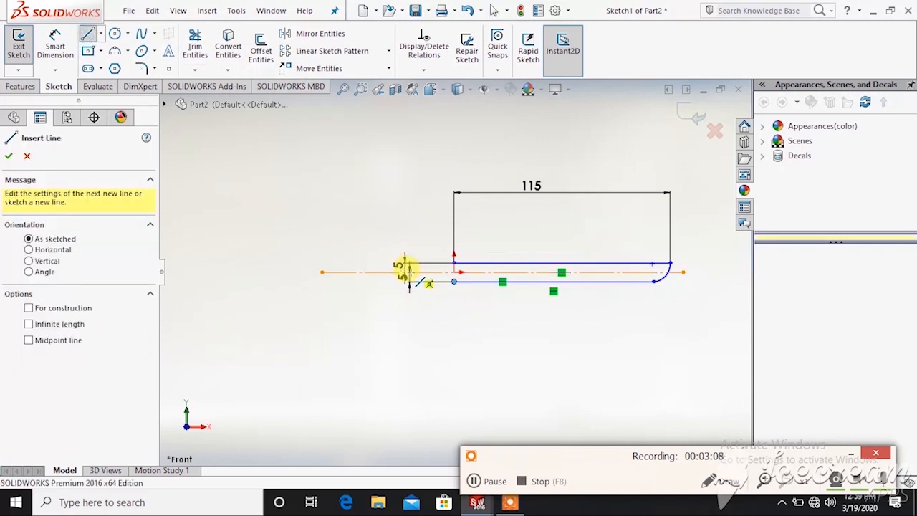
click(454, 281)
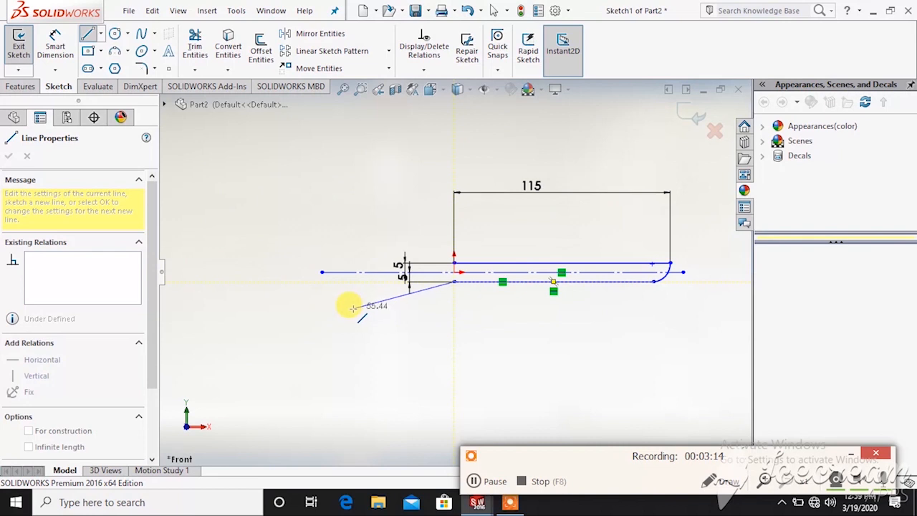
click(278, 332)
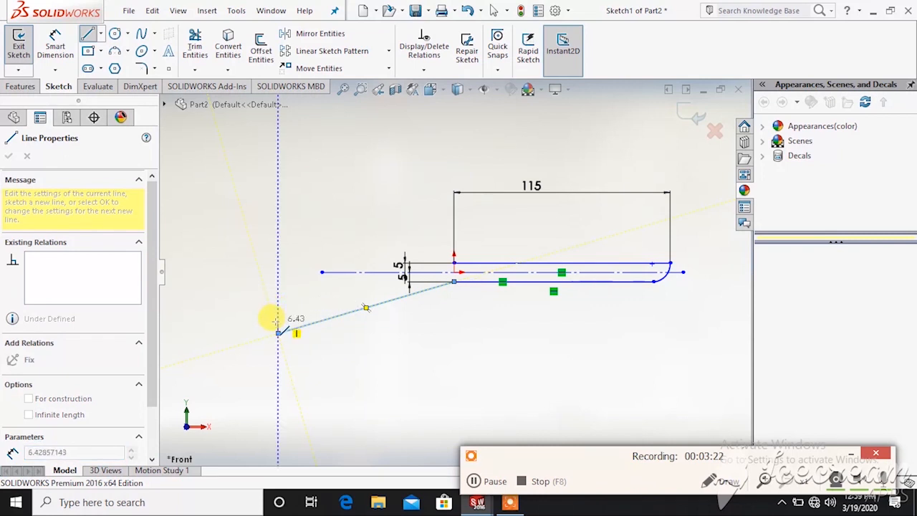
right_click(276, 320)
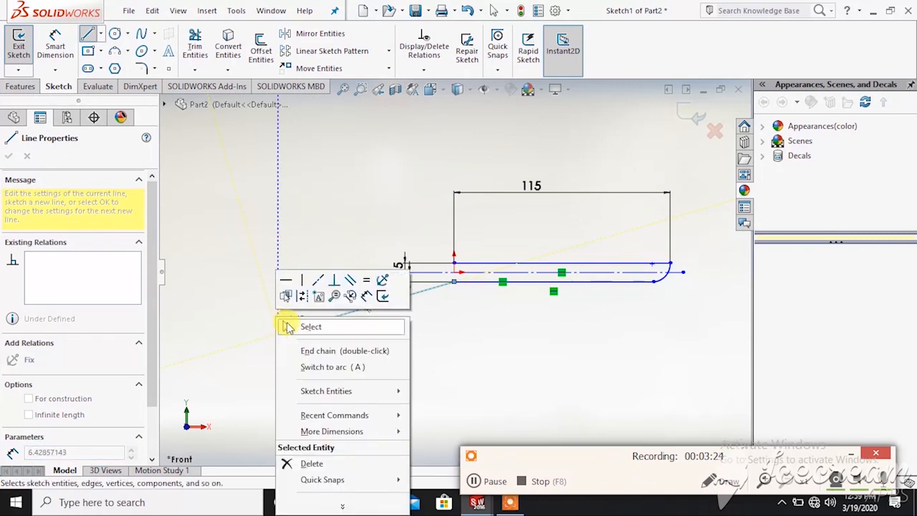
click(311, 326)
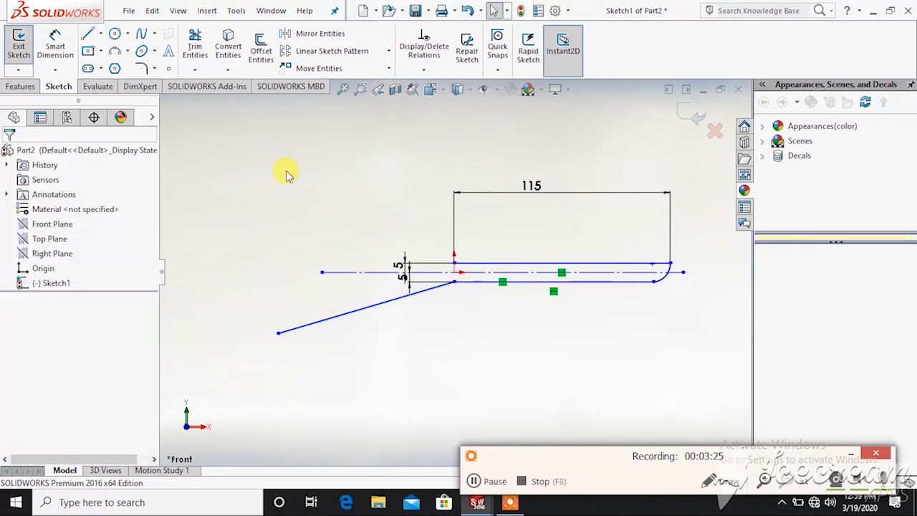
Sketch a horizontal line about 8 mm long leftward from the upper line's left endpoint, continued by a slanted line about 92 mm long down to the left
click(87, 34)
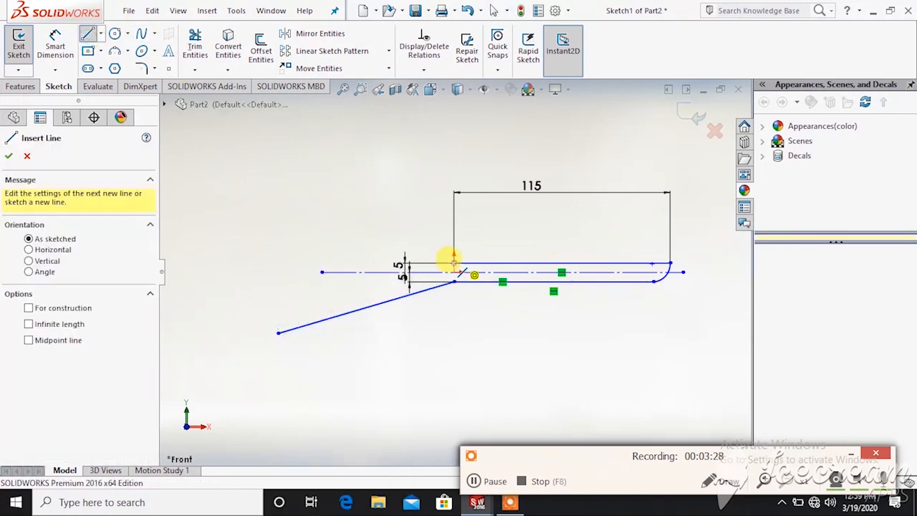
click(452, 262)
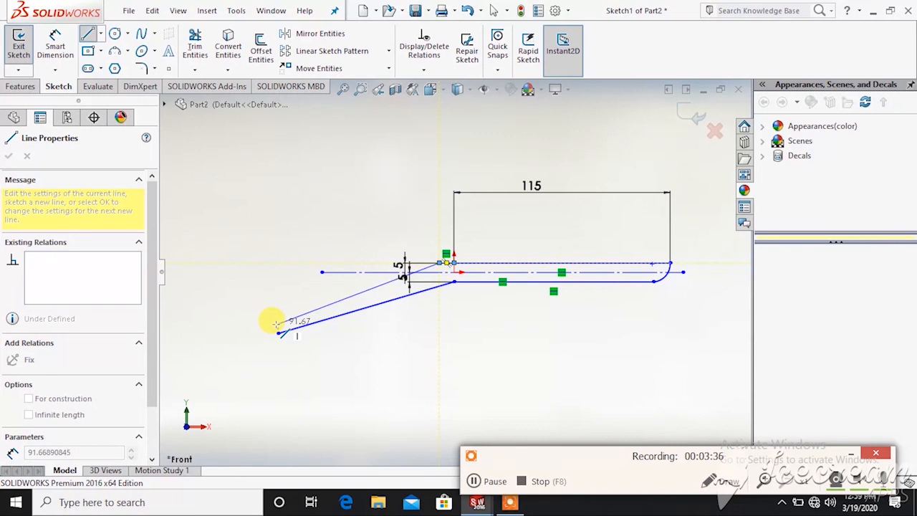
click(276, 324)
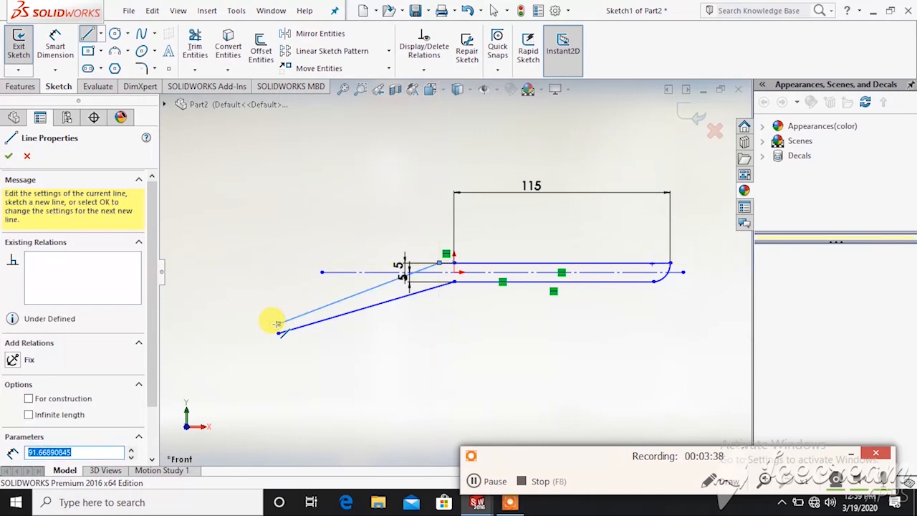
right_click(277, 324)
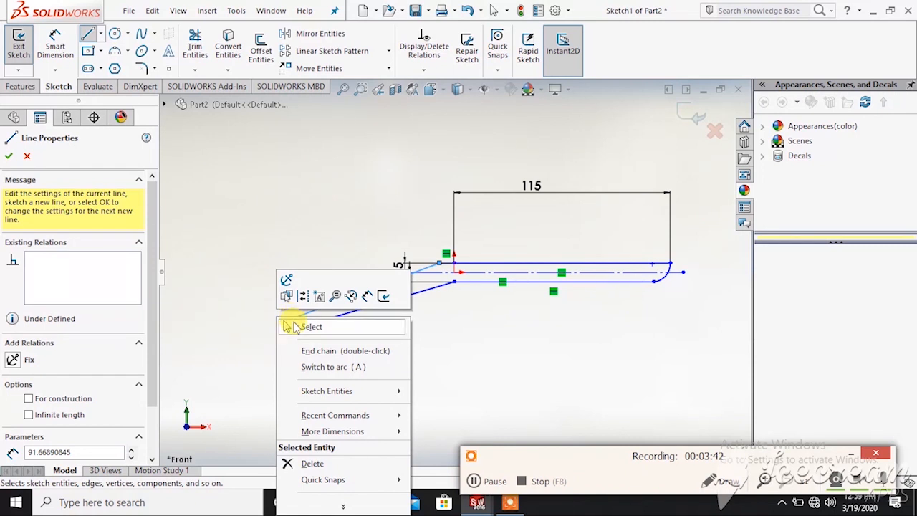
click(295, 327)
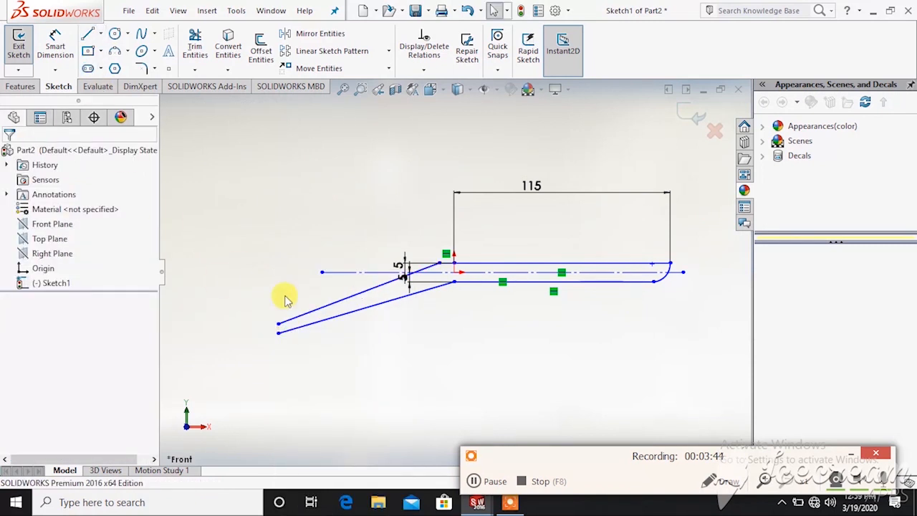
click(474, 481)
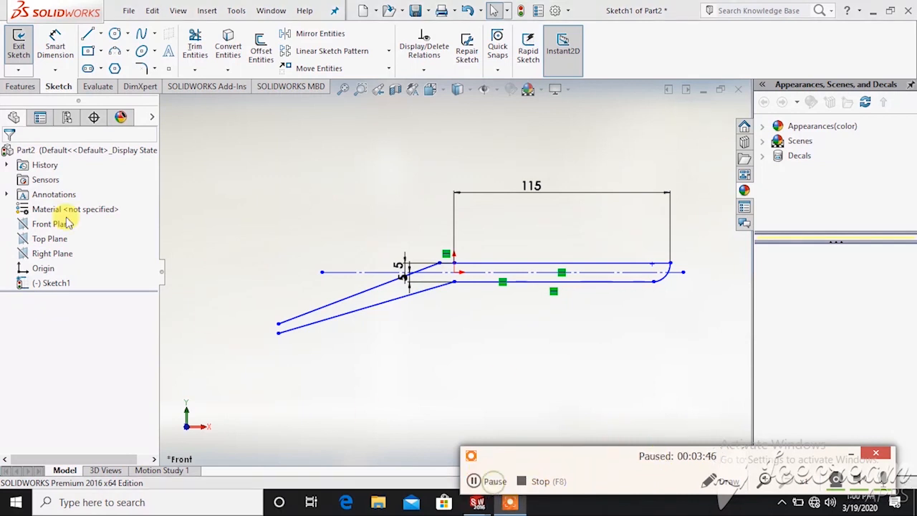
Dimension the vertical distance from the 115 mm line's left endpoint to the lower slanted line's left endpoint and set it to 25 mm
click(55, 44)
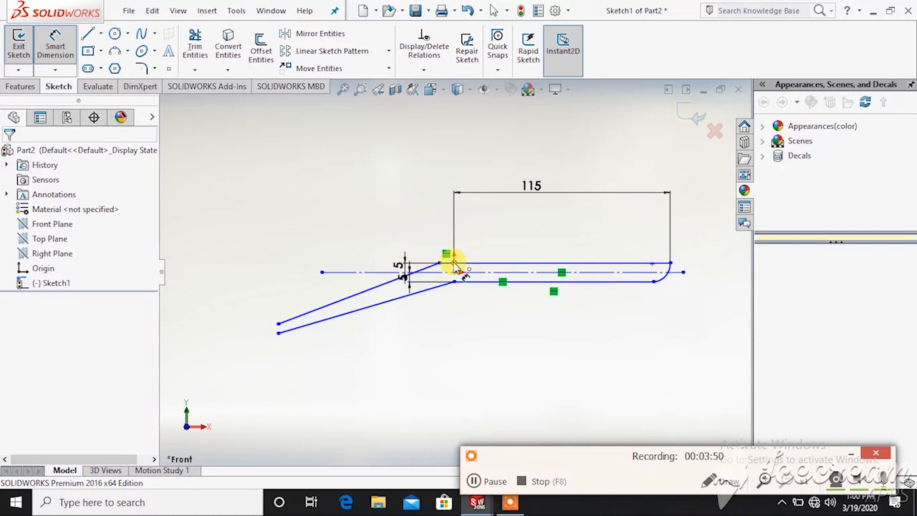
click(453, 265)
click(280, 332)
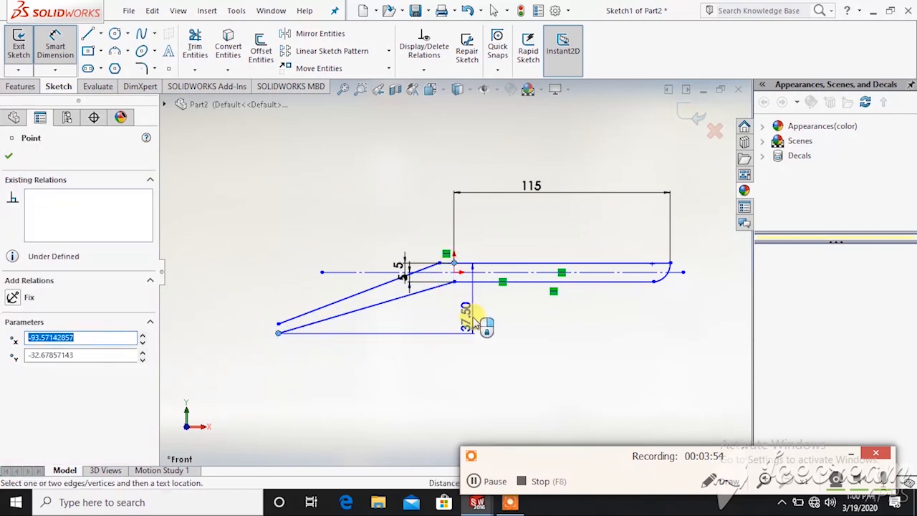
click(475, 323)
text(25)
key(Return)
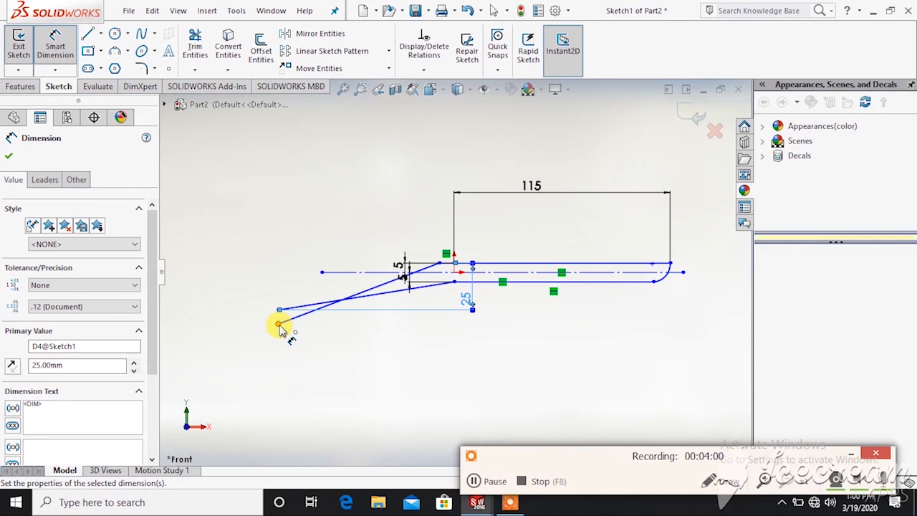
Dimension the vertical distance between the upper slanted line's two endpoints and set it to 20 mm
click(438, 263)
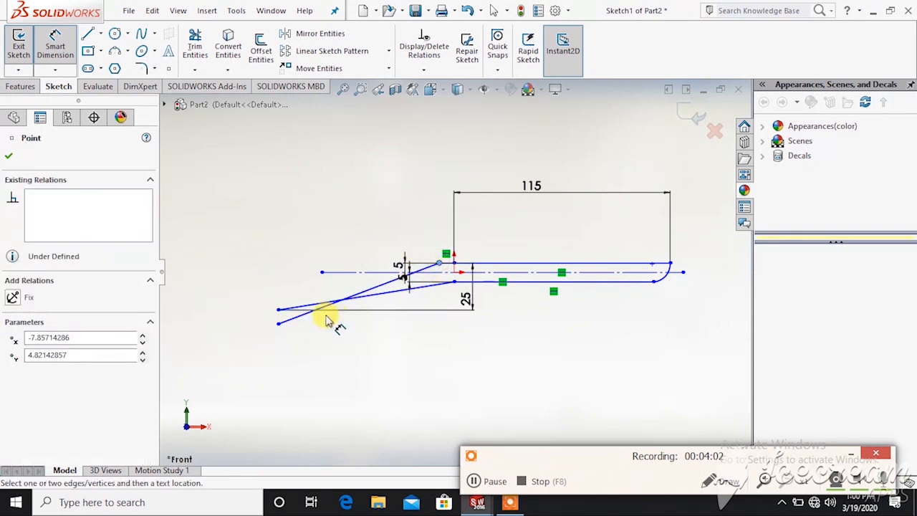
click(278, 323)
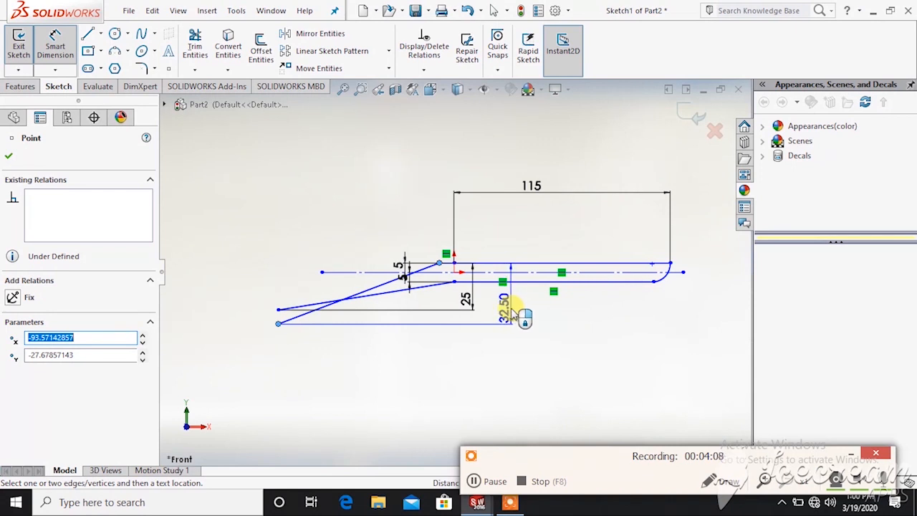
click(510, 315)
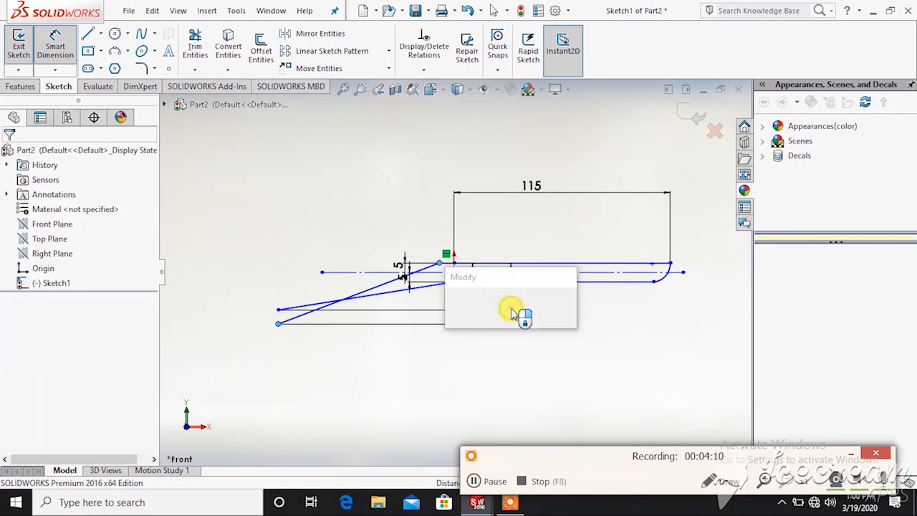
text(20)
key(Return)
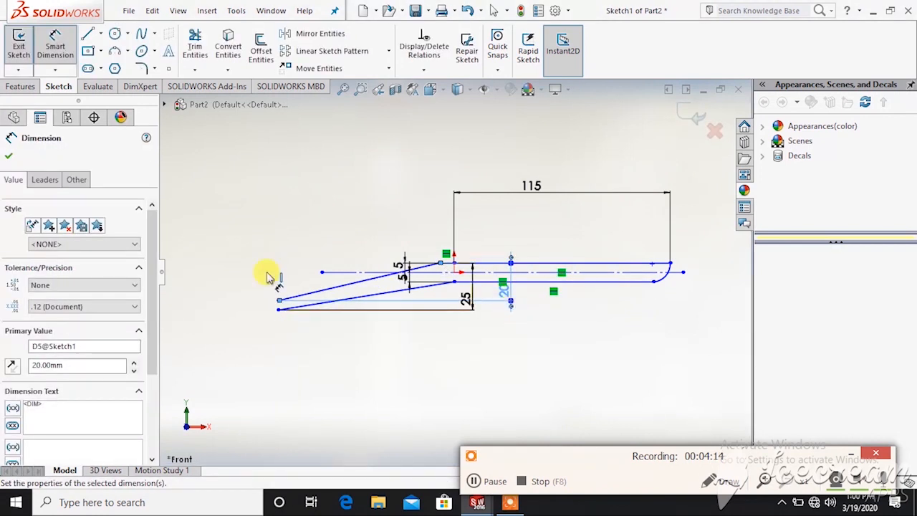
click(54, 47)
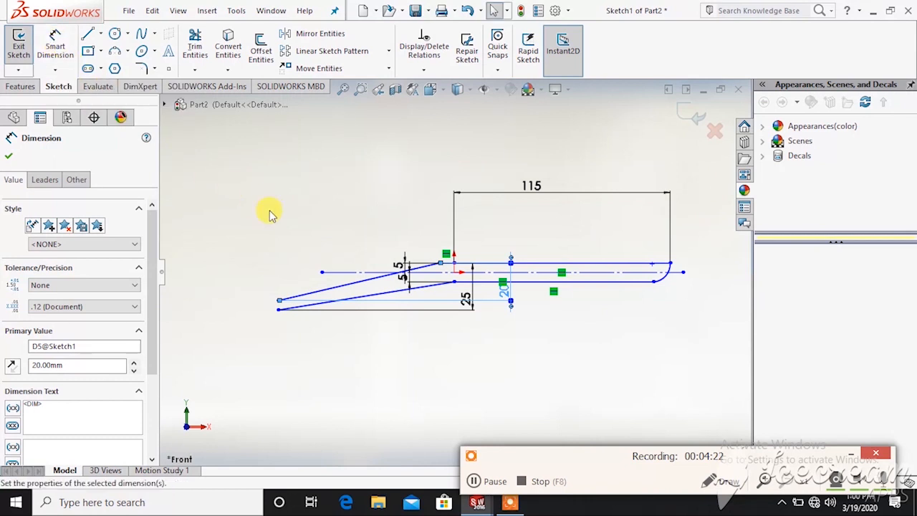
Join the left ends of the two slanted lines with a vertical line
click(89, 33)
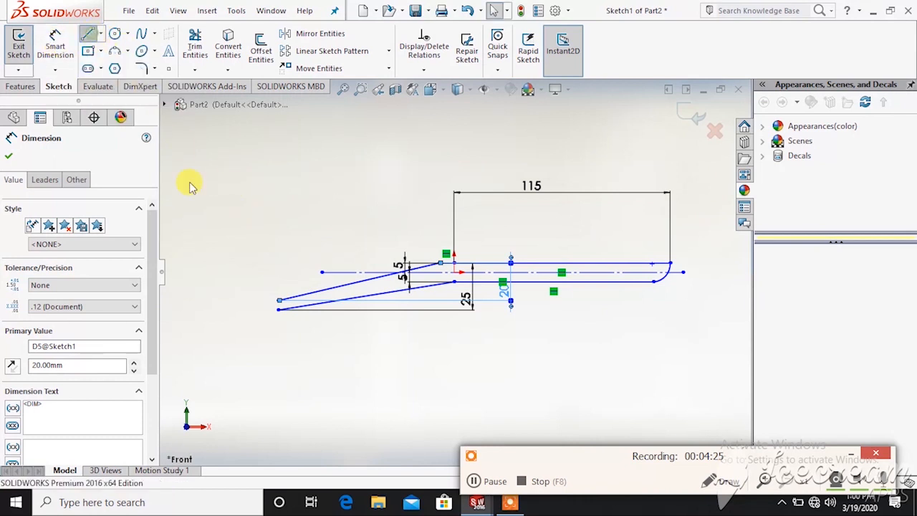
click(278, 300)
click(278, 310)
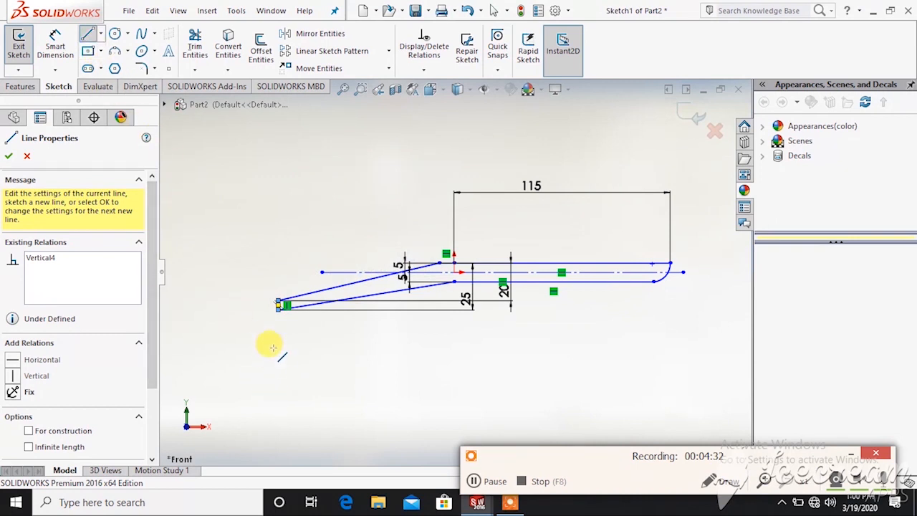
Sketch a thin horizontal rectangle about 55 mm long extending left from the vertical line at the slanted section's end
click(278, 306)
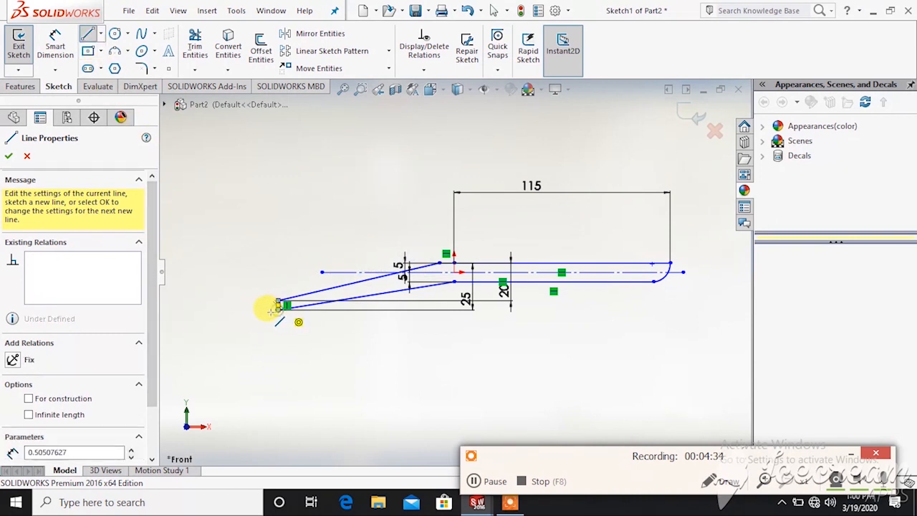
click(174, 308)
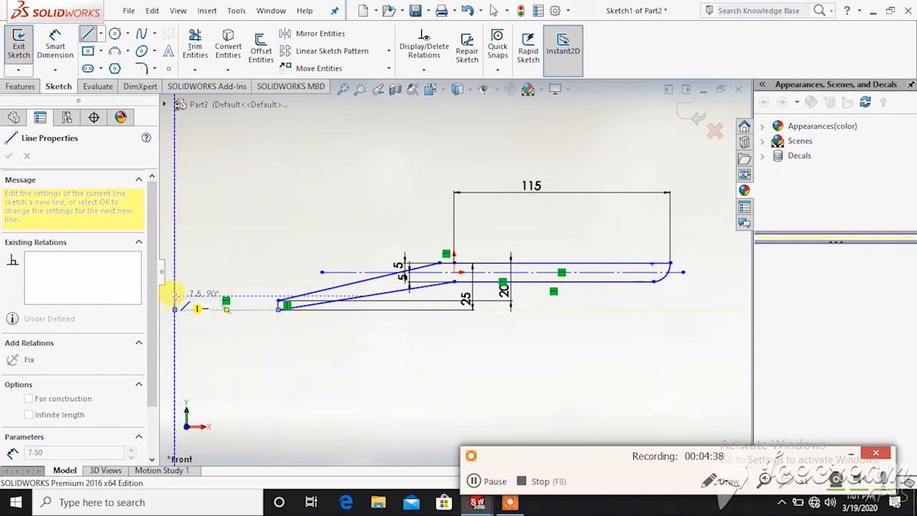
key(Escape)
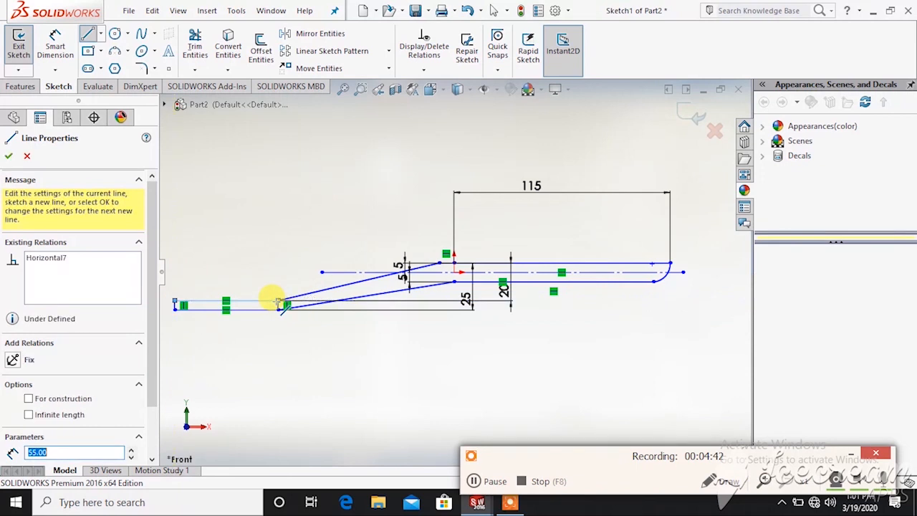
right_click(249, 349)
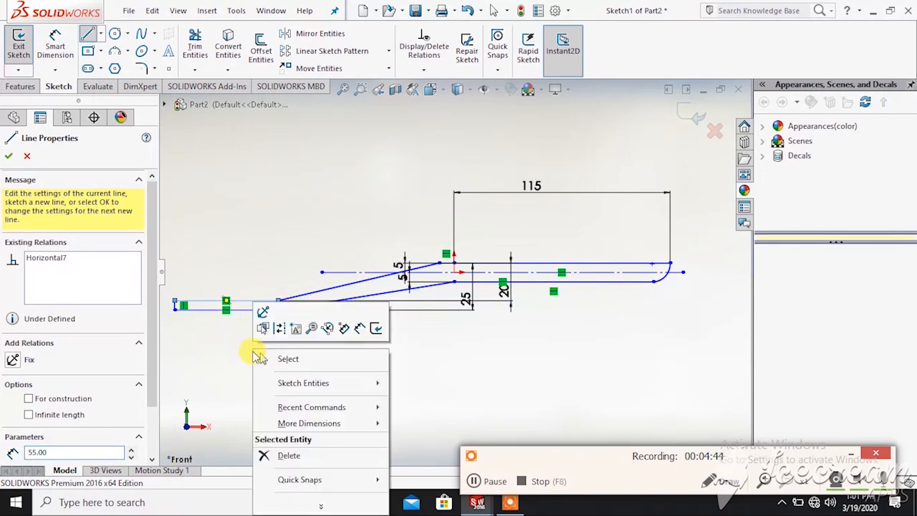
click(262, 359)
Dimension the left rectangular section's bottom line and set its length to 30 mm
key(f)
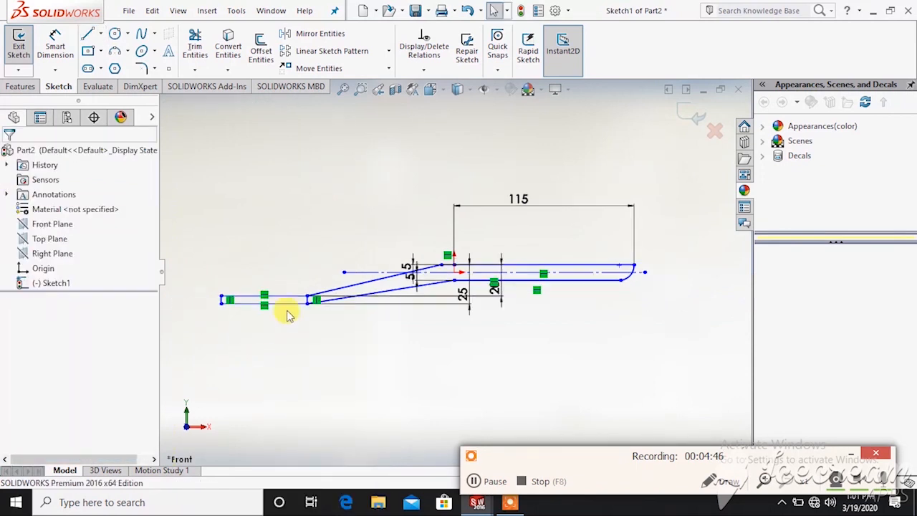
scroll(263, 272, down, 1)
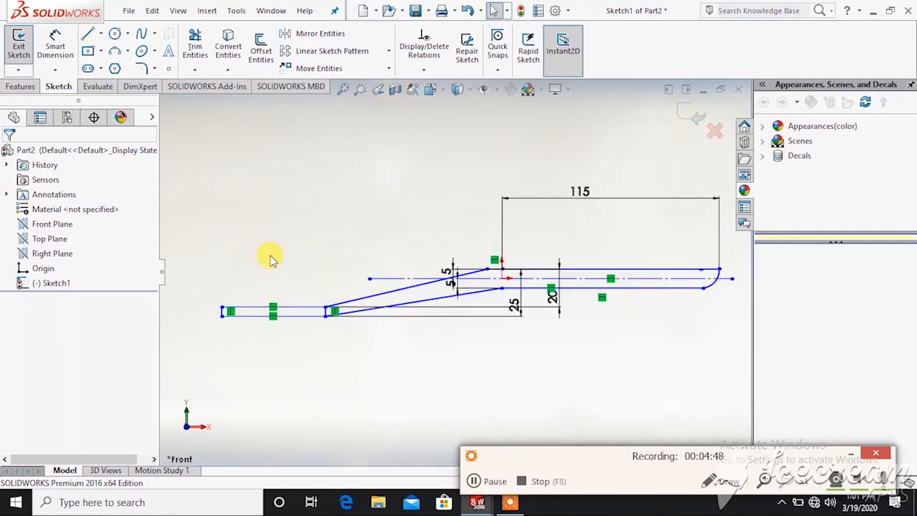
click(61, 43)
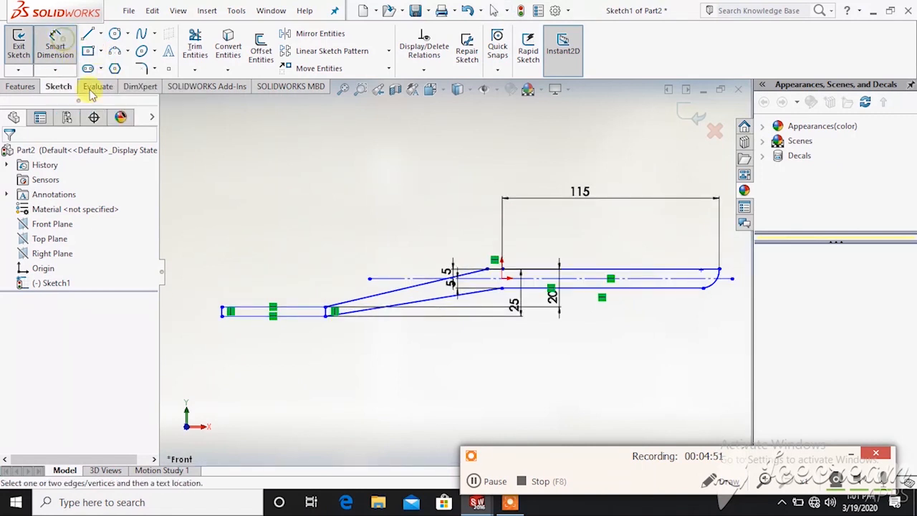
click(289, 316)
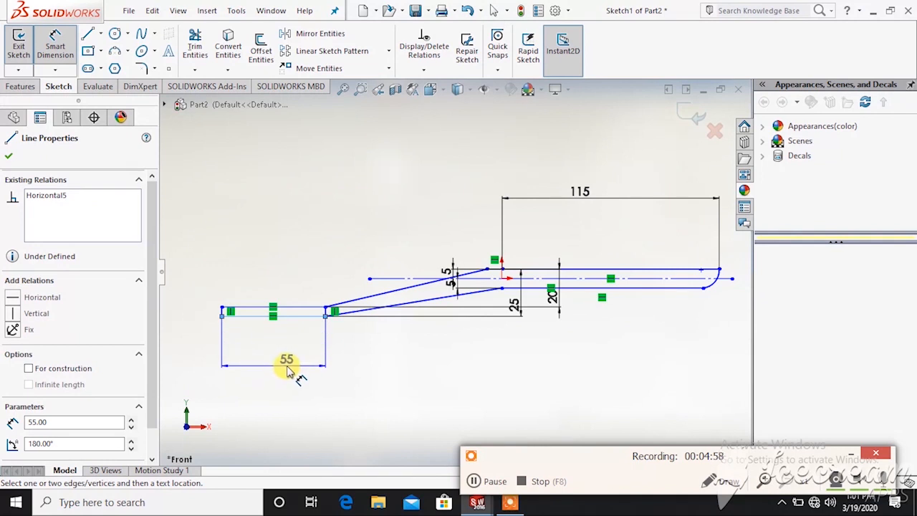
click(293, 373)
text(30)
key(Return)
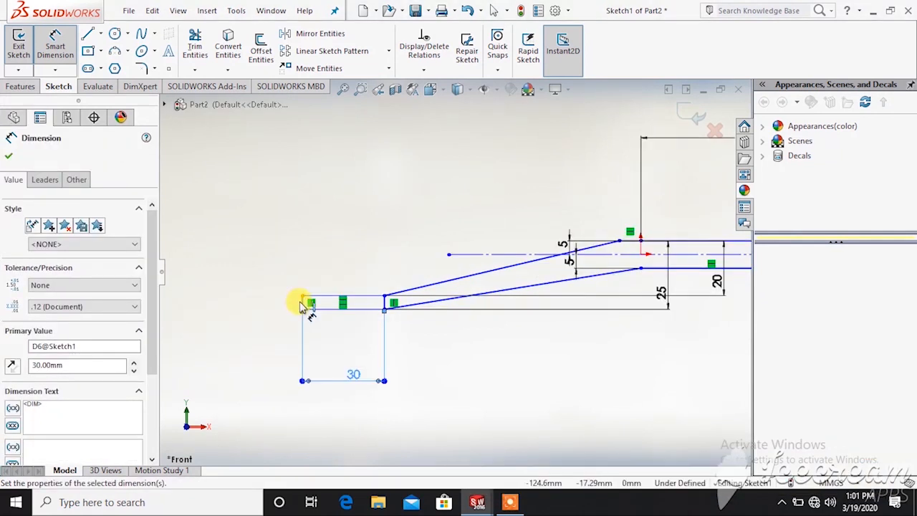
Dimension the height of the rectangular section's left edge and add it as a driven dimension
click(303, 303)
click(245, 307)
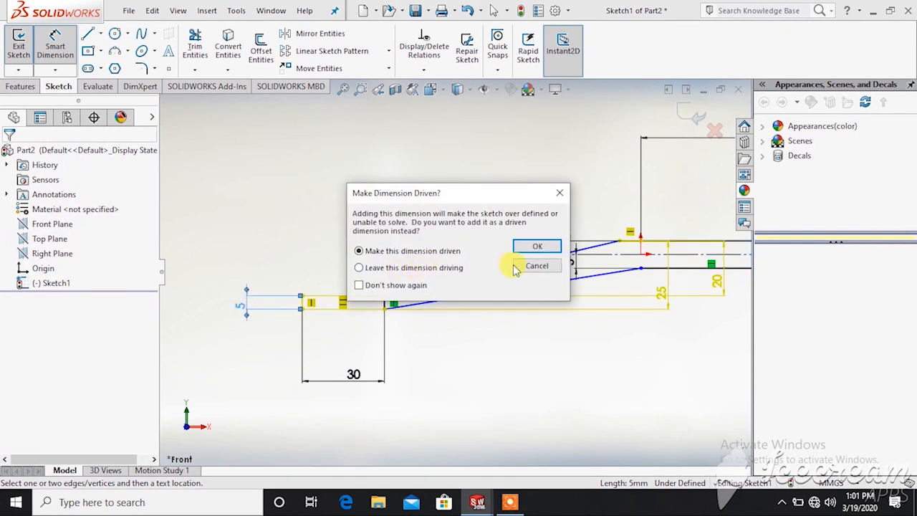
click(534, 246)
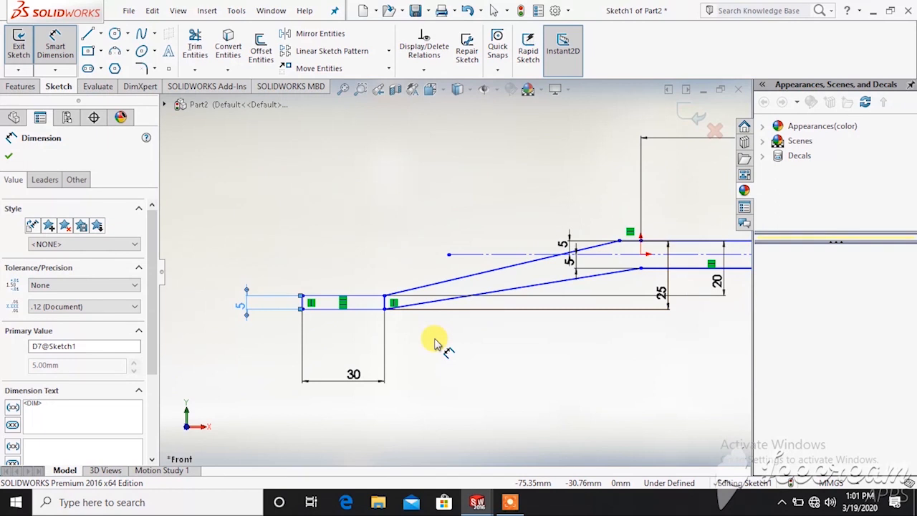
click(509, 502)
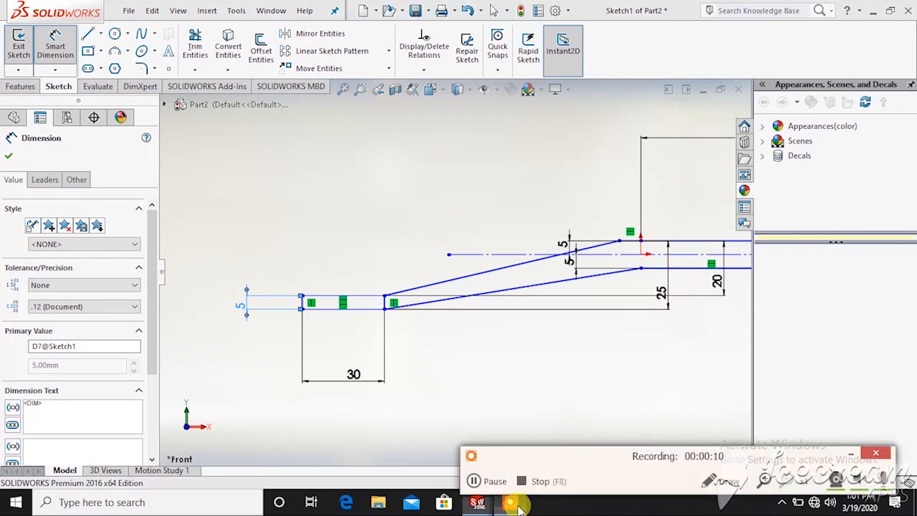
click(474, 481)
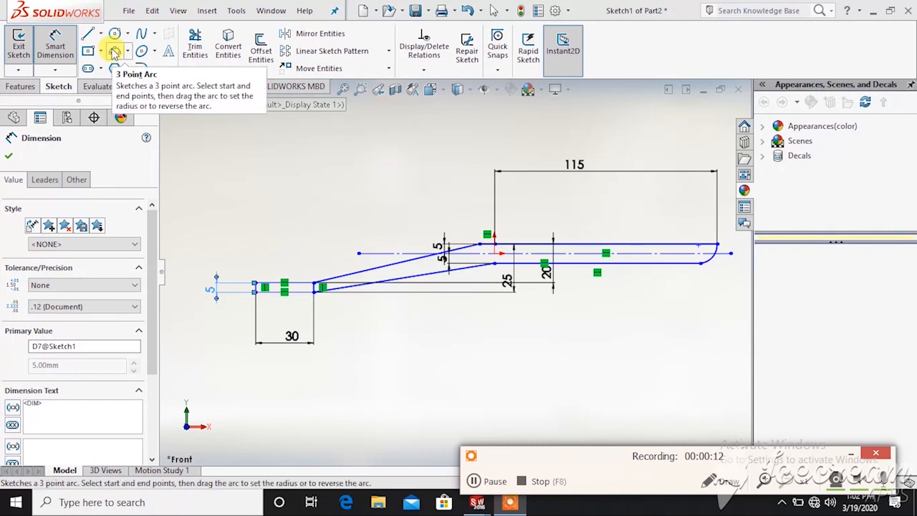
Sketch a shallow downward 3 Point Arc of about 65 mm radius along the upper line, starting above the origin and spanning about 30 mm
click(115, 53)
scroll(534, 230, down, 3)
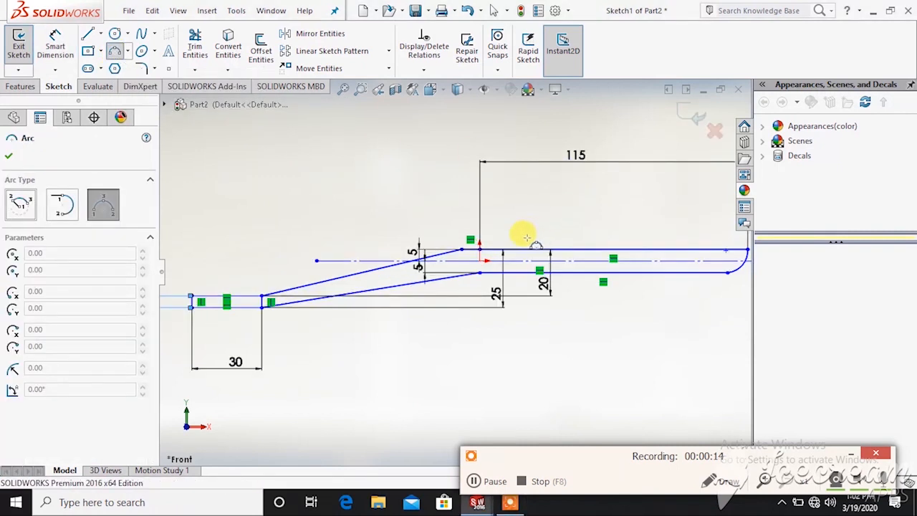
click(452, 256)
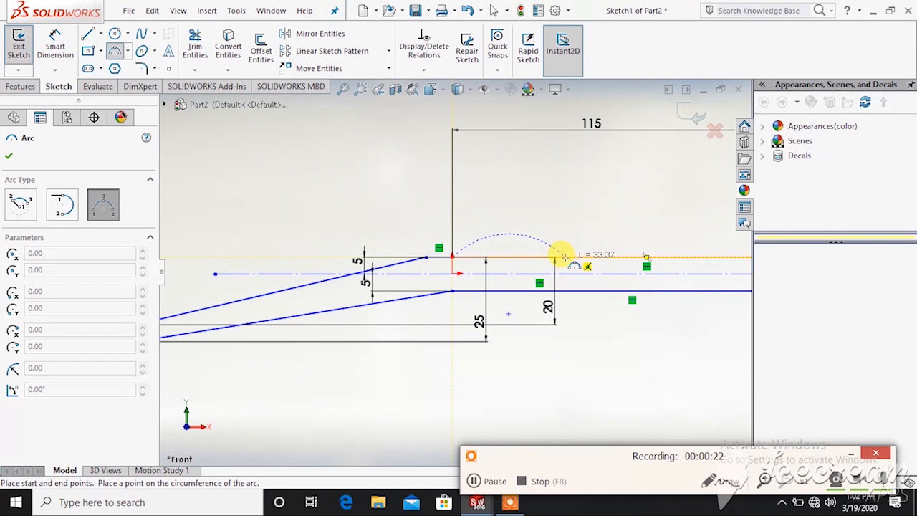
scroll(564, 255, up, 2)
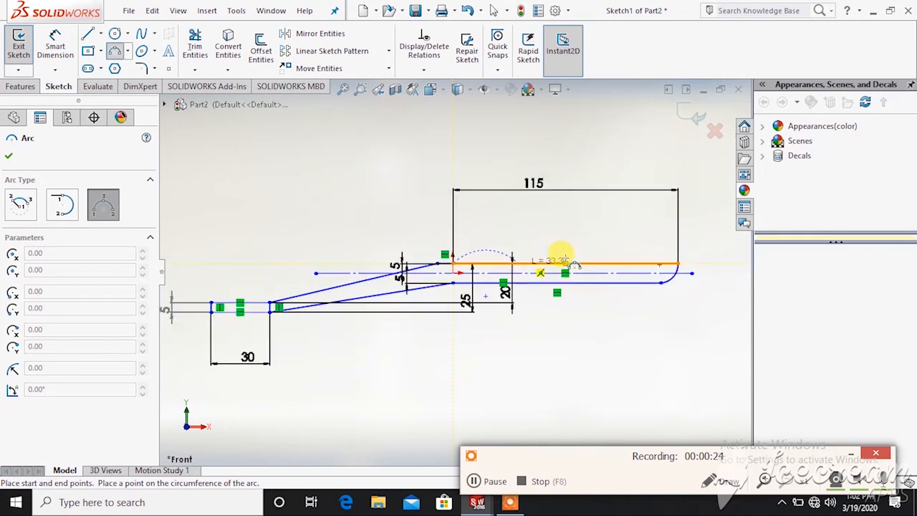
click(511, 262)
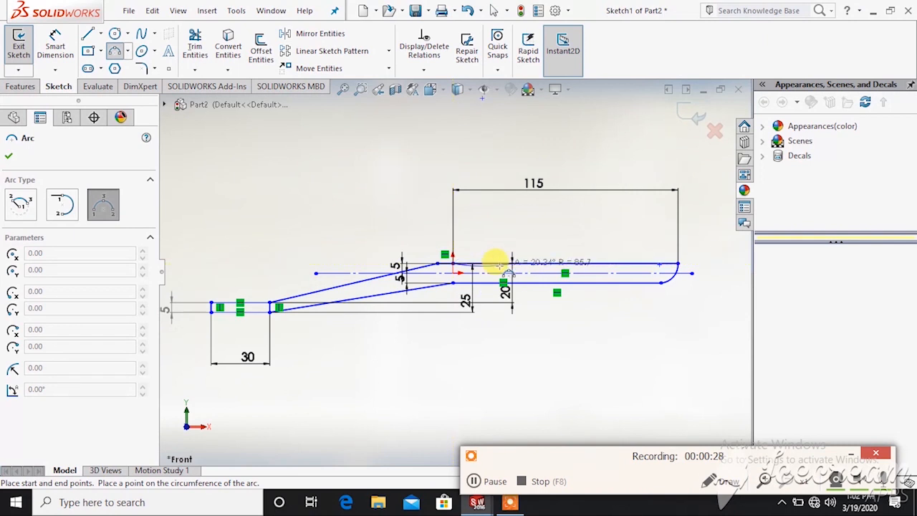
scroll(483, 264, down, 5)
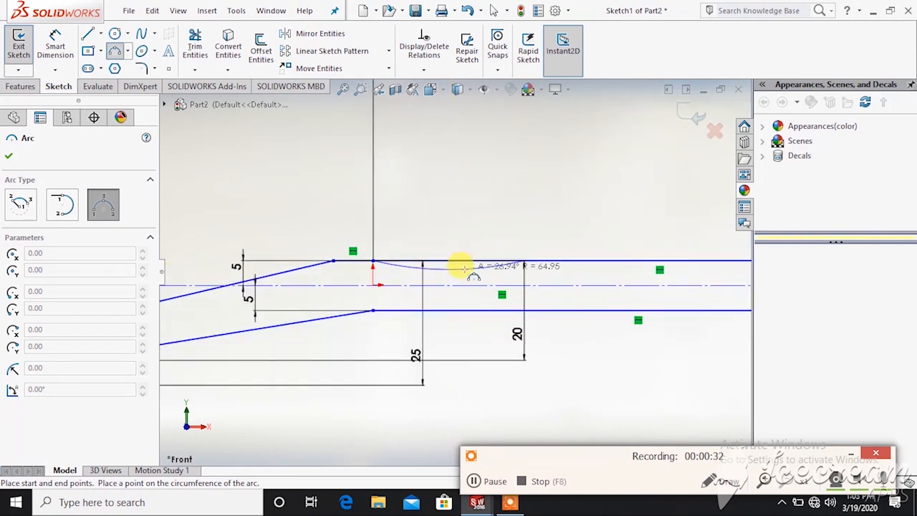
click(465, 268)
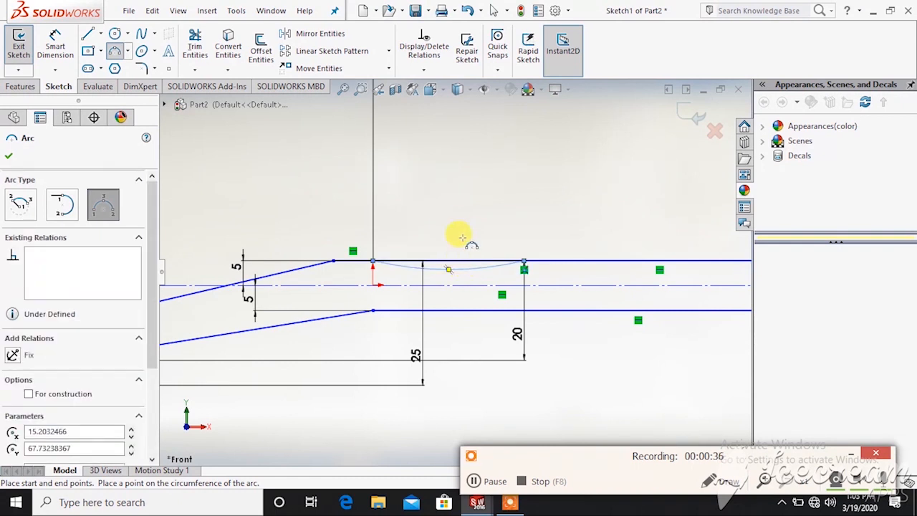
Trim away the straight segment of the upper line that spans the shallow arc, using Trim to closest
right_click(462, 237)
click(476, 236)
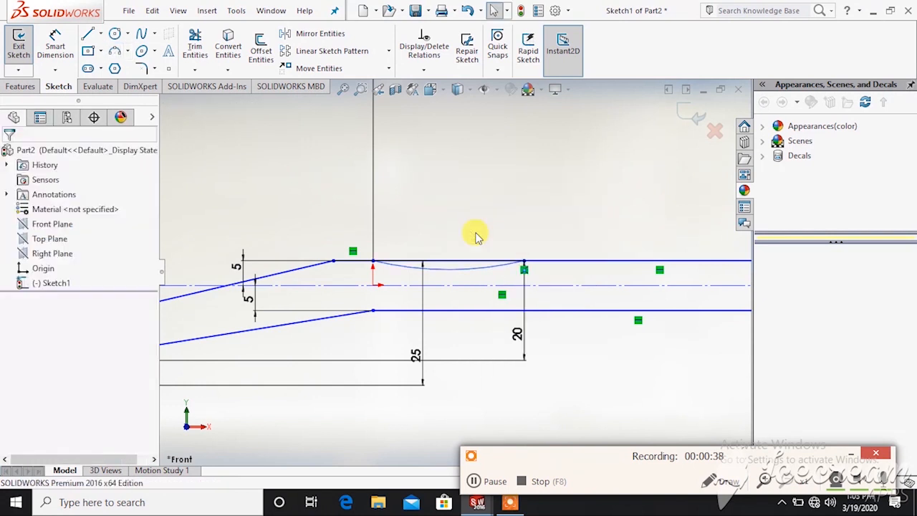
click(195, 48)
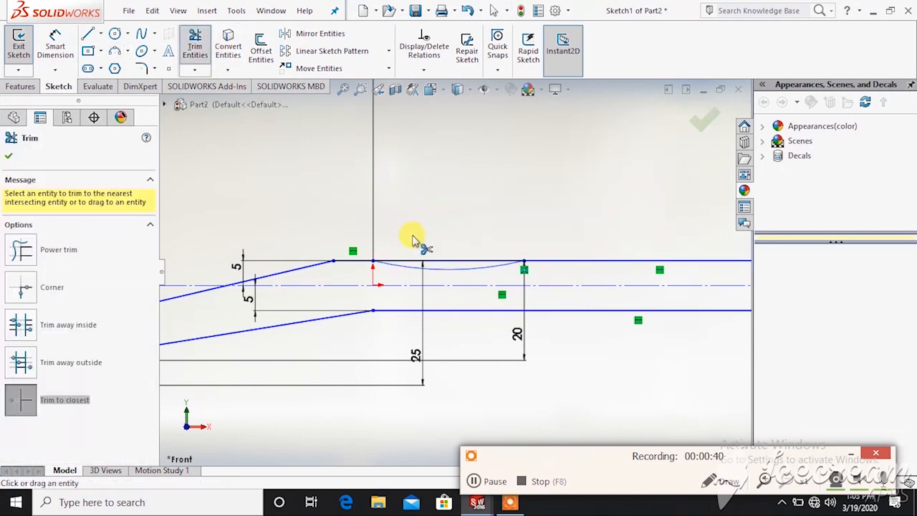
click(442, 262)
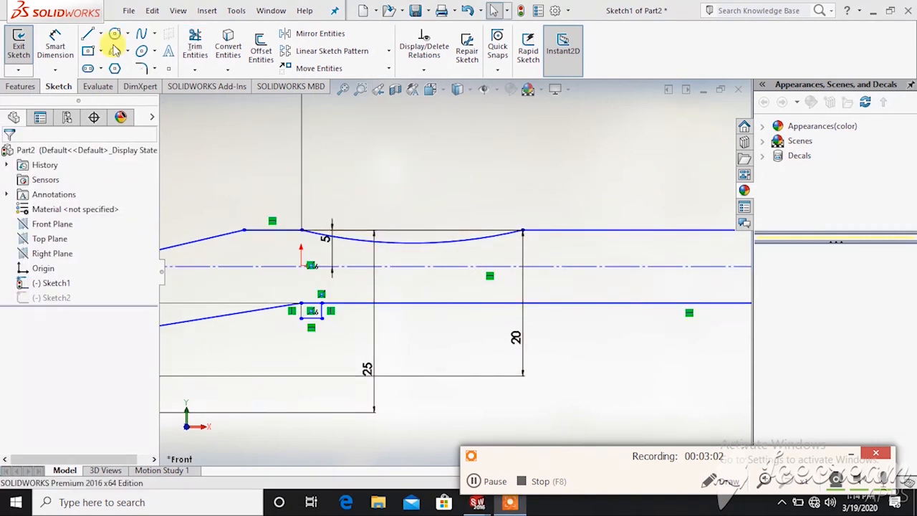
Dimension the right edge of the small rectangle under the lower line and set its height to 1 mm
click(58, 39)
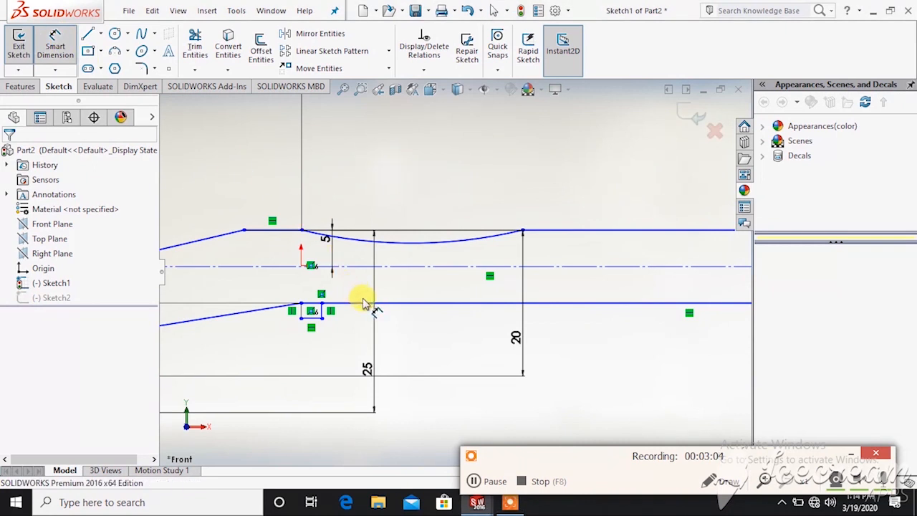
click(323, 317)
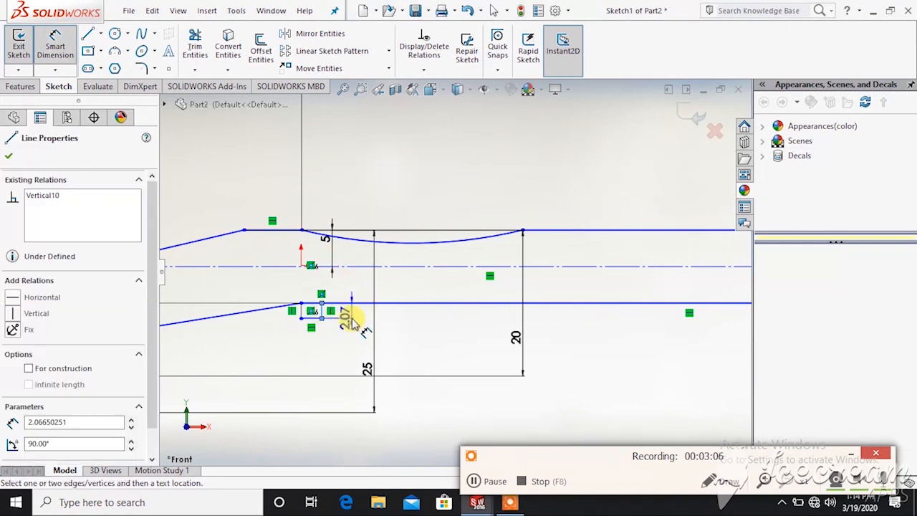
click(352, 322)
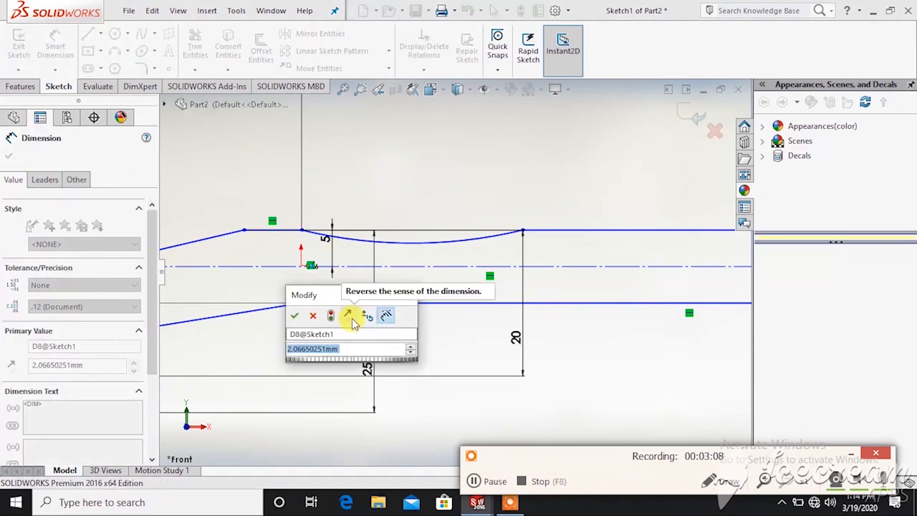
text(1)
key(Return)
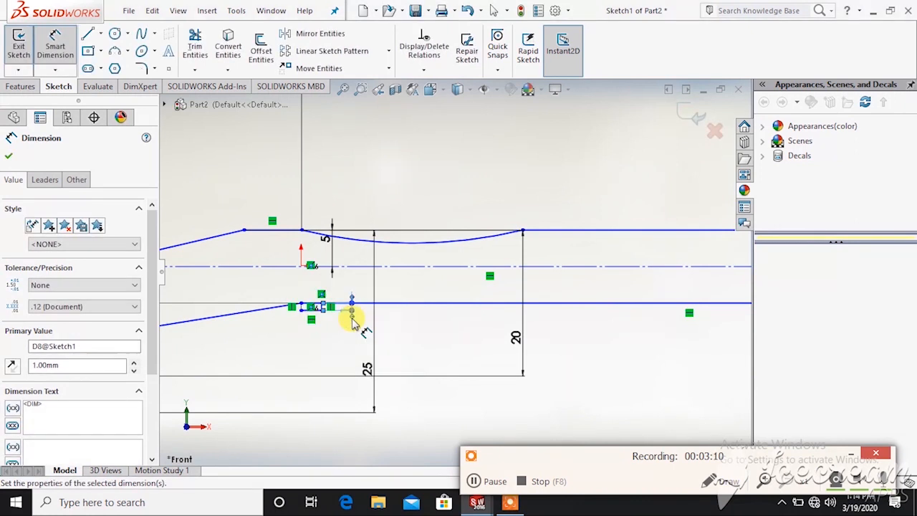
Dimension the small rectangle's bottom edge and set its width to 1 mm
scroll(310, 324, down, 5)
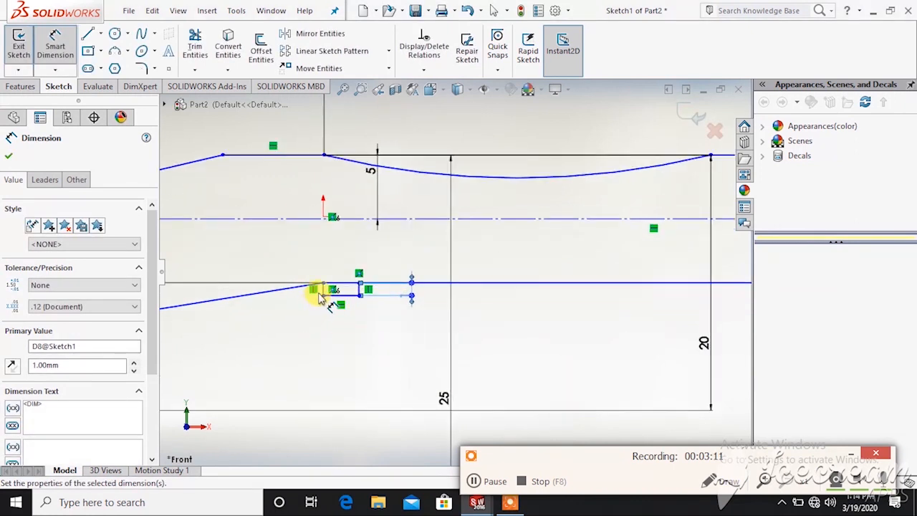
click(372, 295)
click(374, 334)
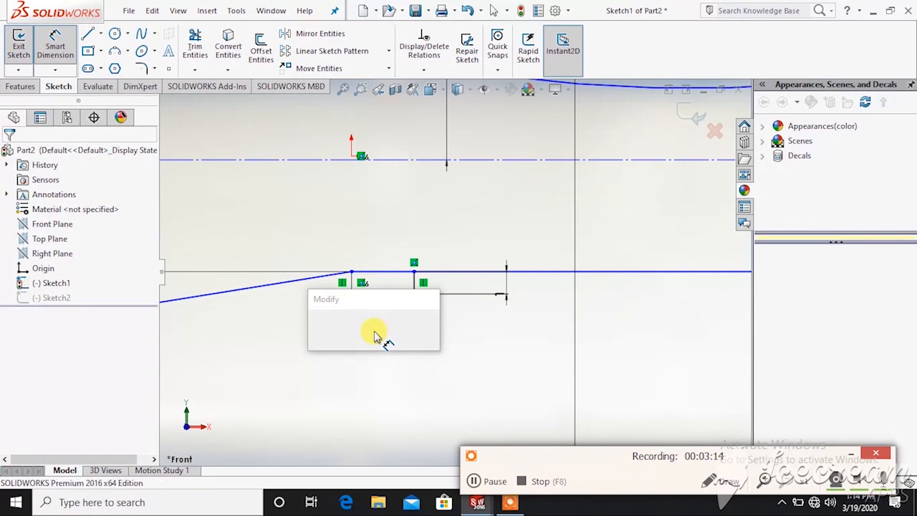
text(1)
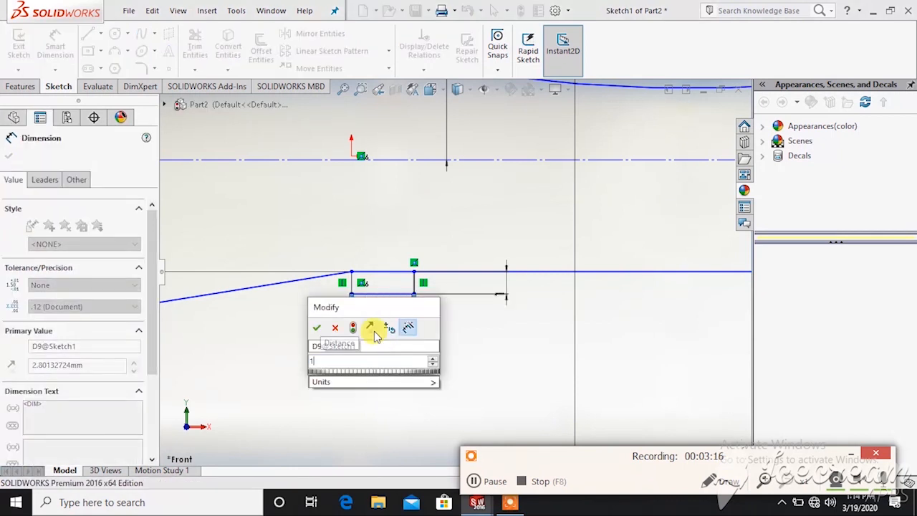
key(Return)
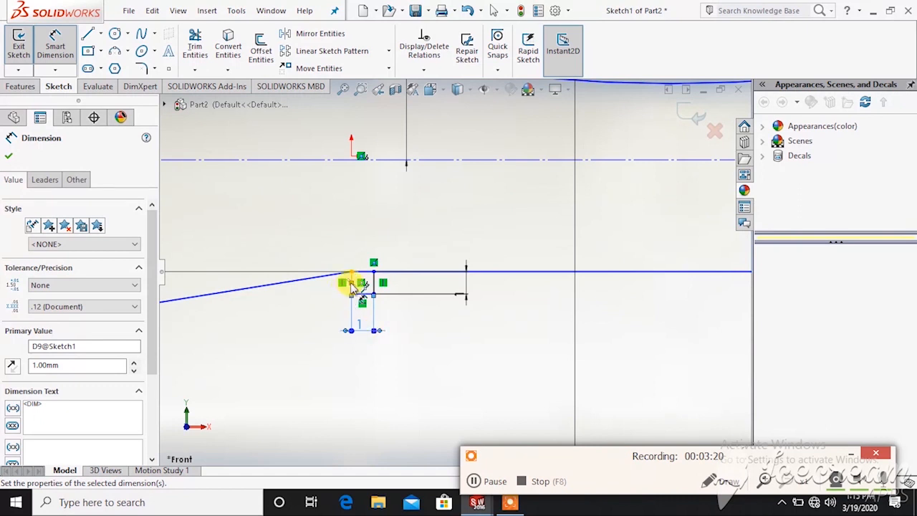
click(53, 43)
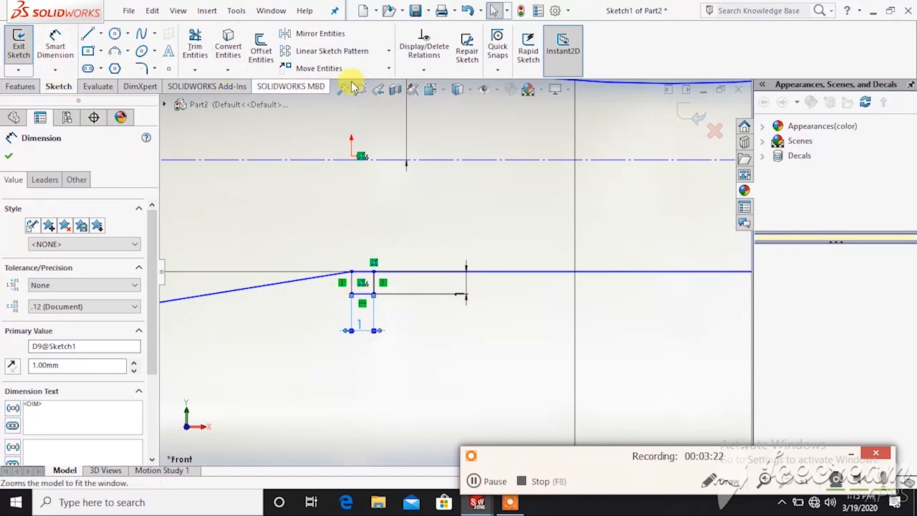
Start a Linear Sketch Pattern along the X-axis with the small rectangle's bottom, left and right lines as the entities to pattern
click(389, 56)
click(369, 64)
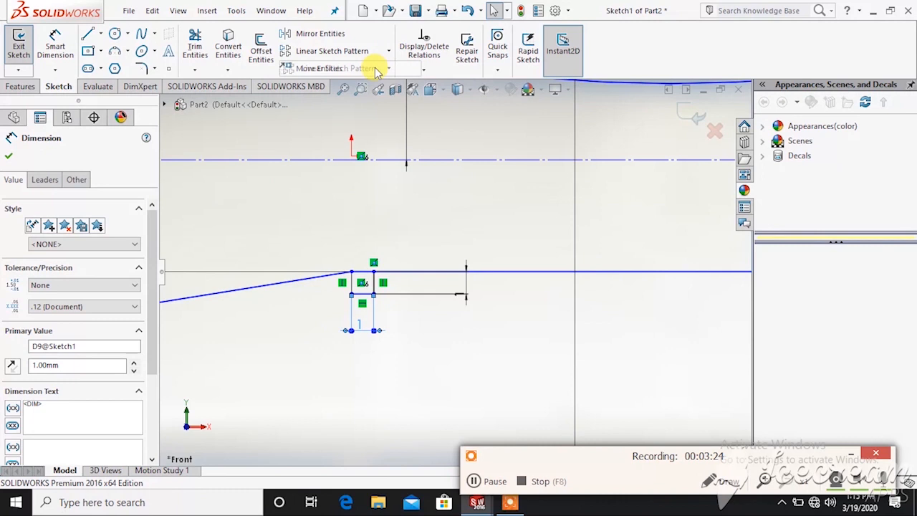
scroll(436, 295, up, 3)
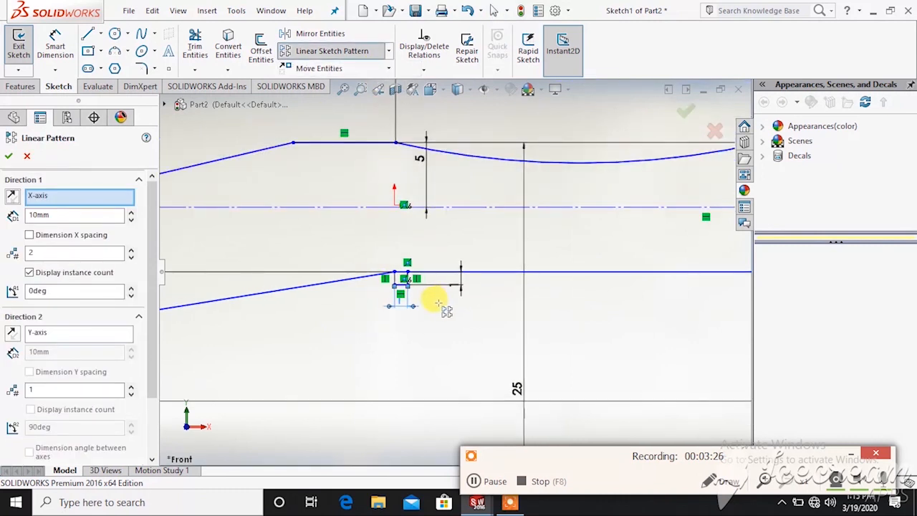
scroll(86, 398, down, 3)
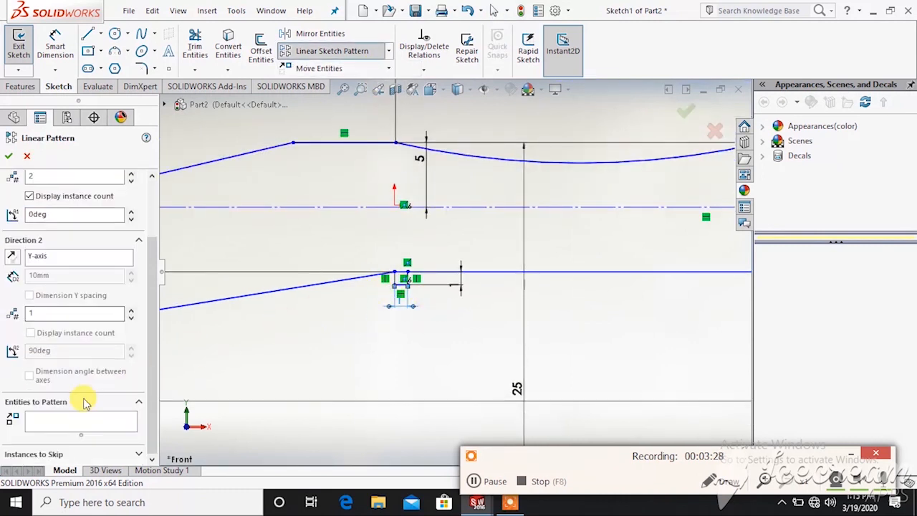
click(79, 421)
scroll(374, 339, down, 5)
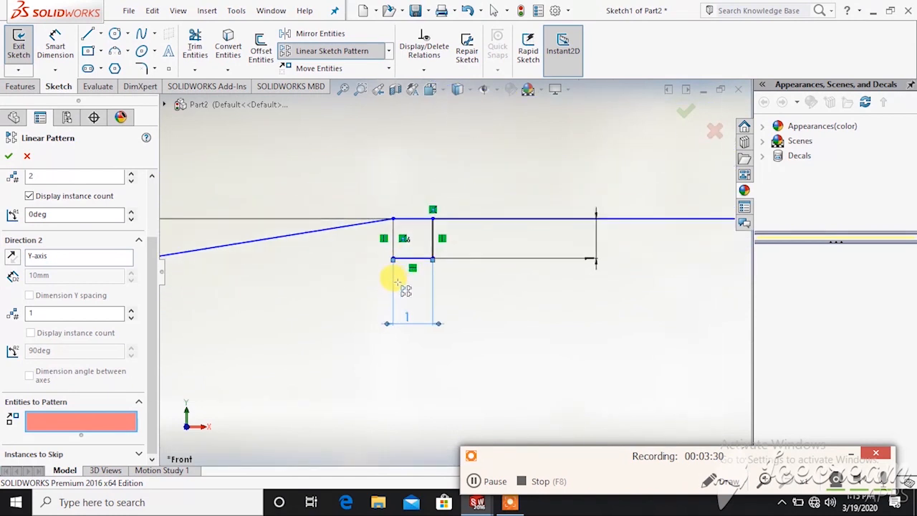
click(403, 261)
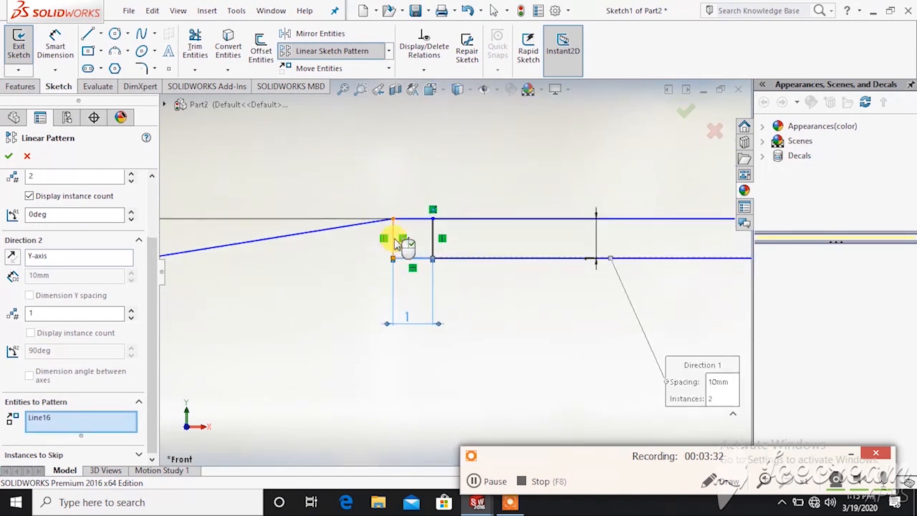
click(393, 242)
click(434, 251)
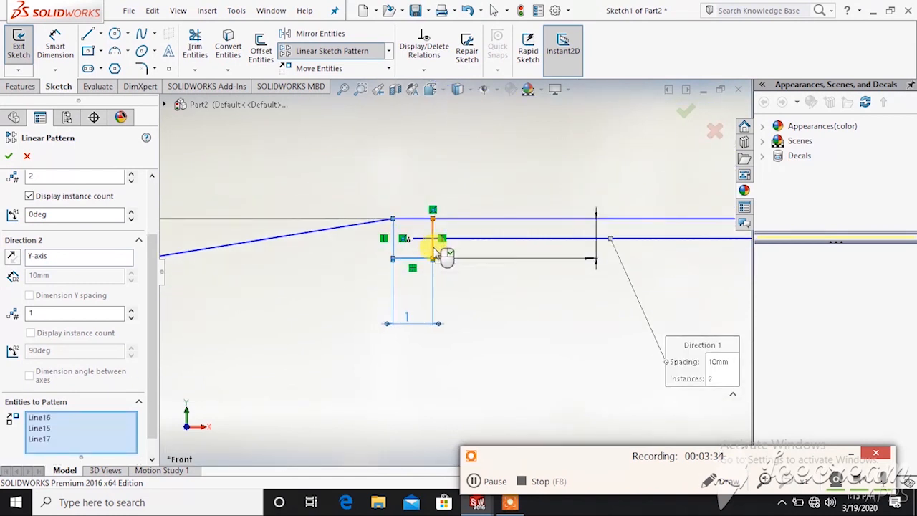
Set the linear pattern's X-axis spacing to 2 mm
scroll(516, 283, up, 4)
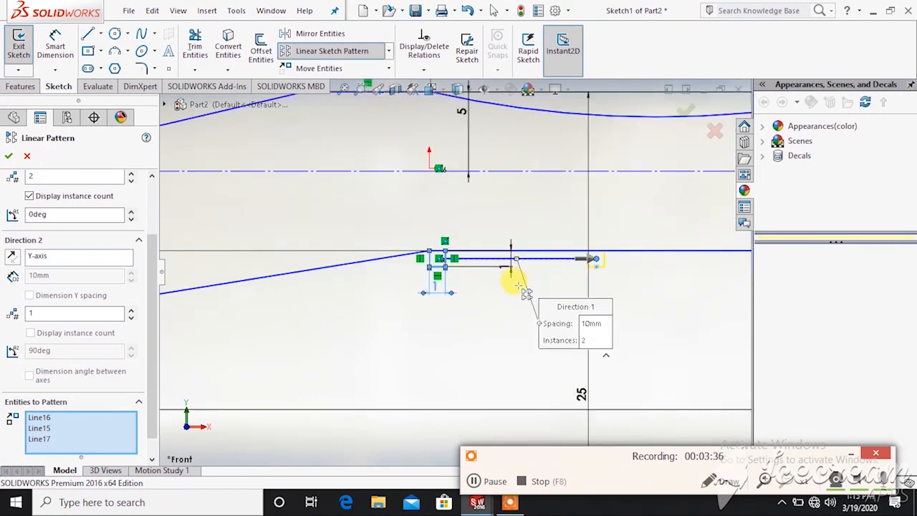
scroll(61, 287, up, 3)
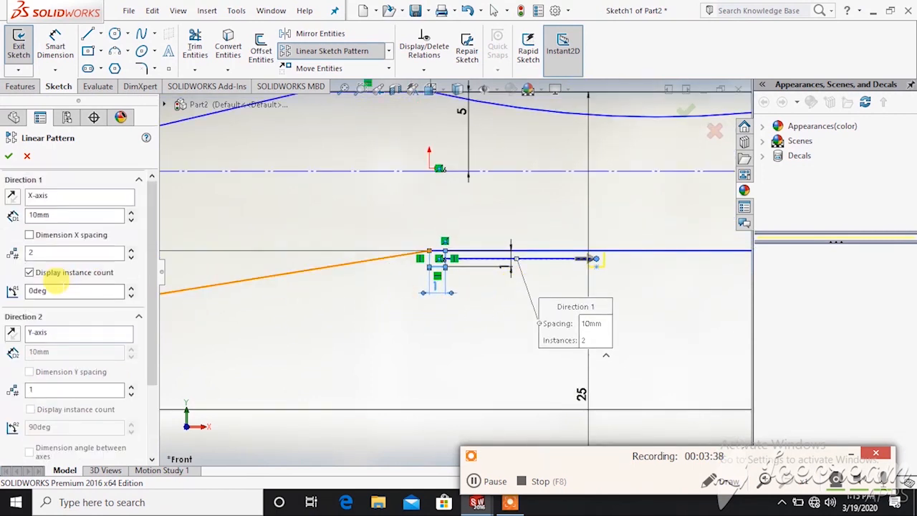
drag(55, 212, 41, 215)
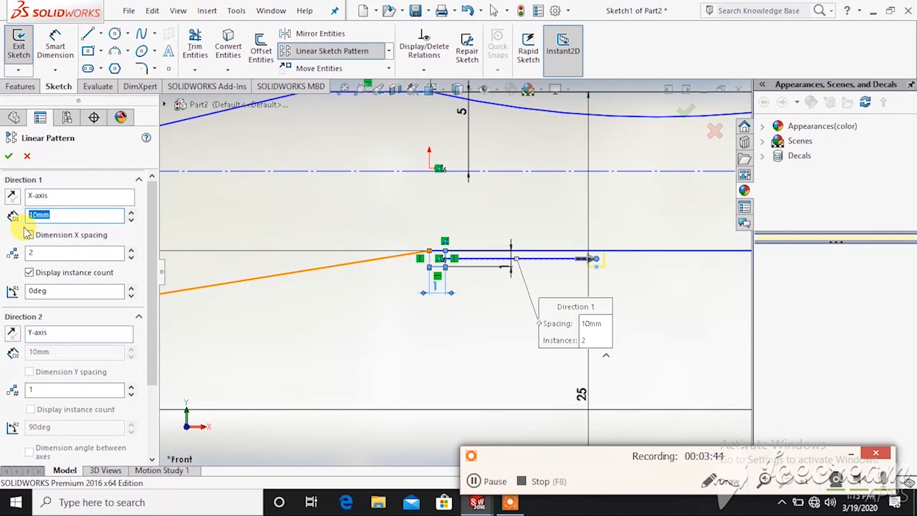
text(2)
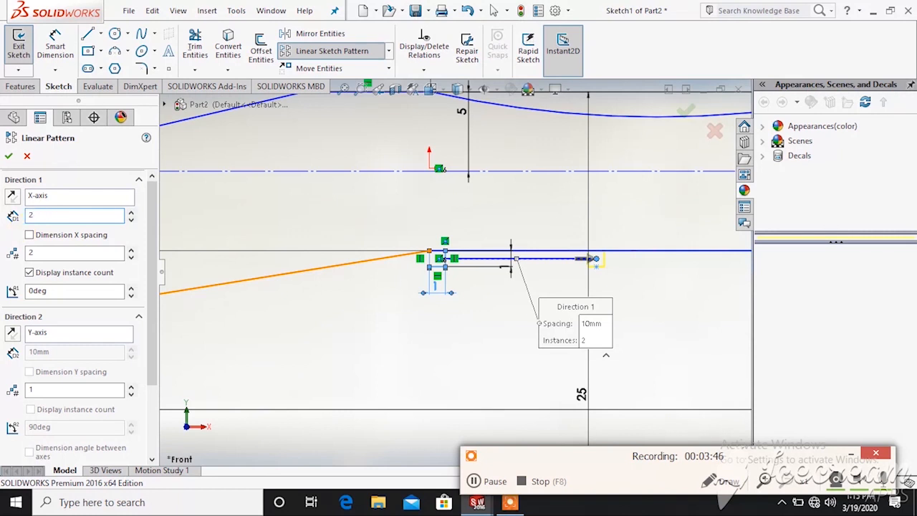
key(Return)
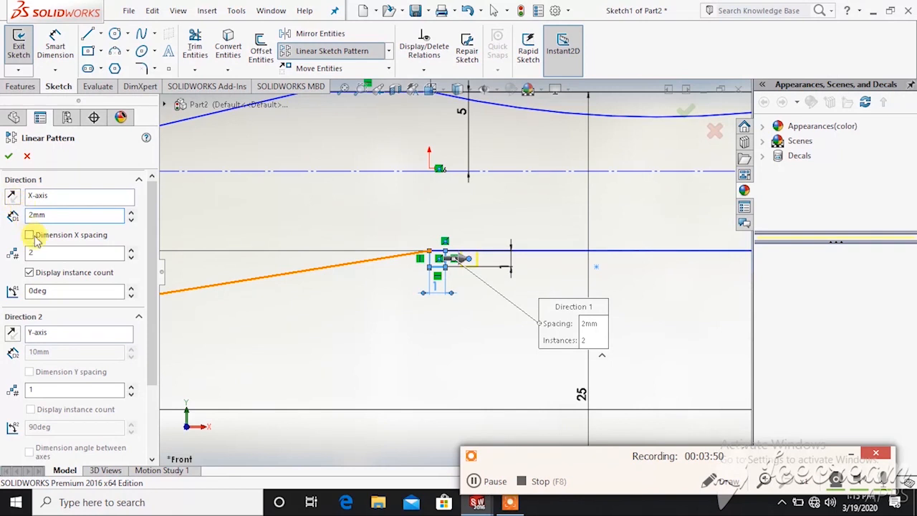
Try instance counts of 10, 30, 40 and 35 for the tooth pattern along the lower line
double_click(33, 252)
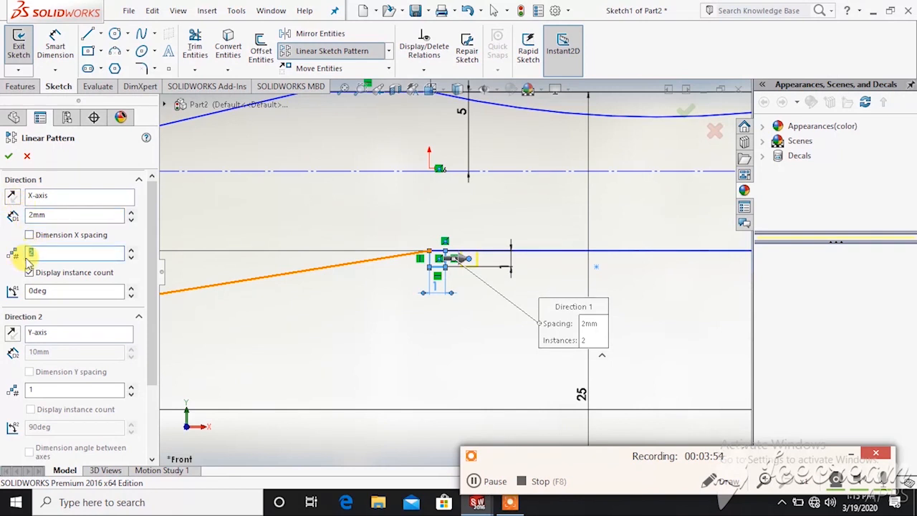
key(Return)
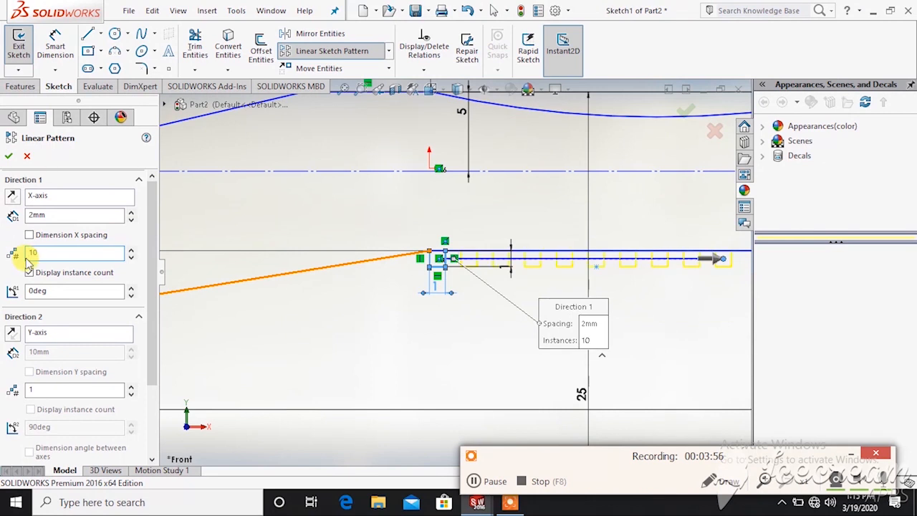
scroll(334, 184, up, 4)
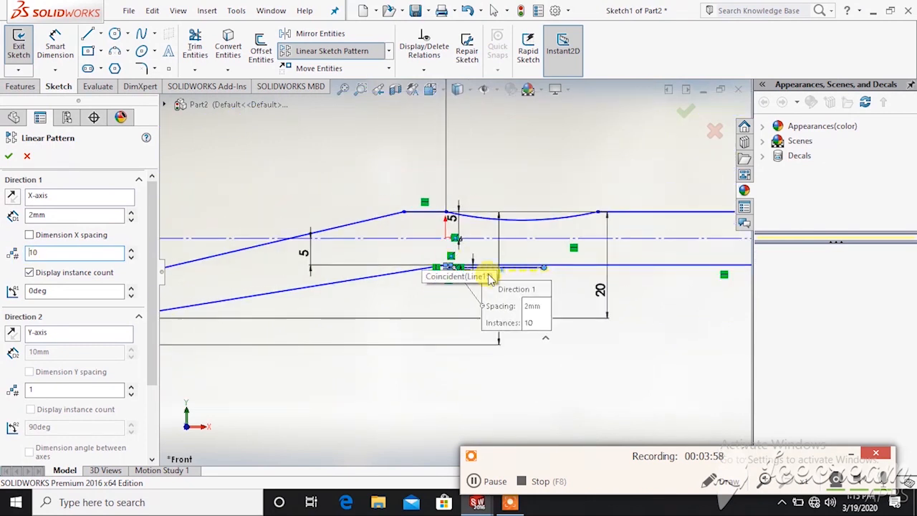
scroll(548, 286, up, 2)
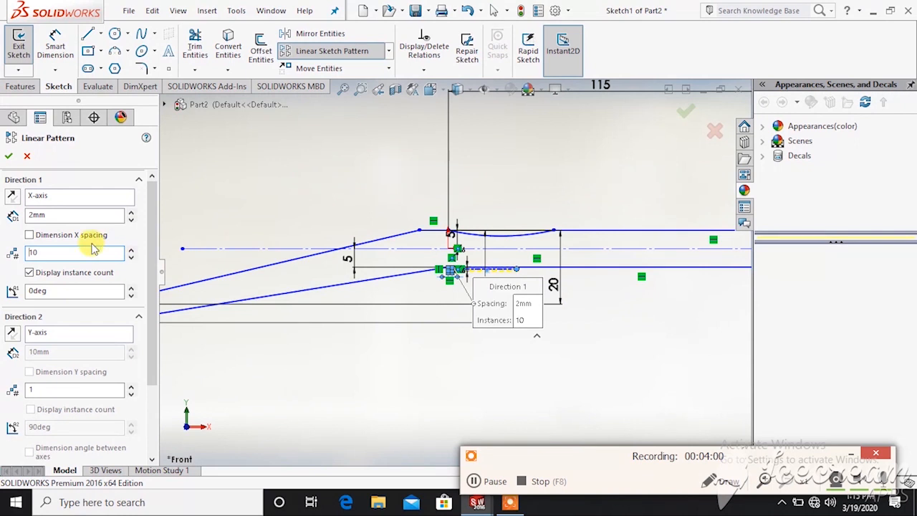
drag(45, 248, 22, 252)
text(30)
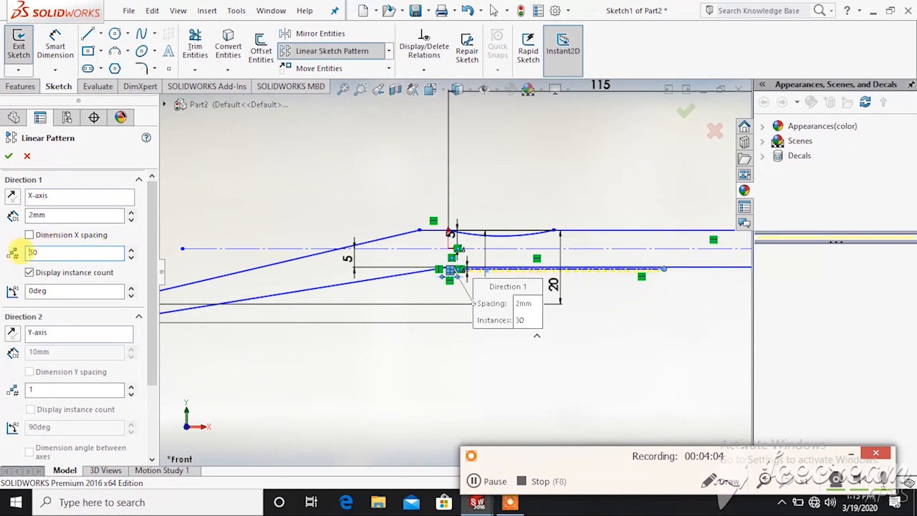
drag(41, 249, 12, 252)
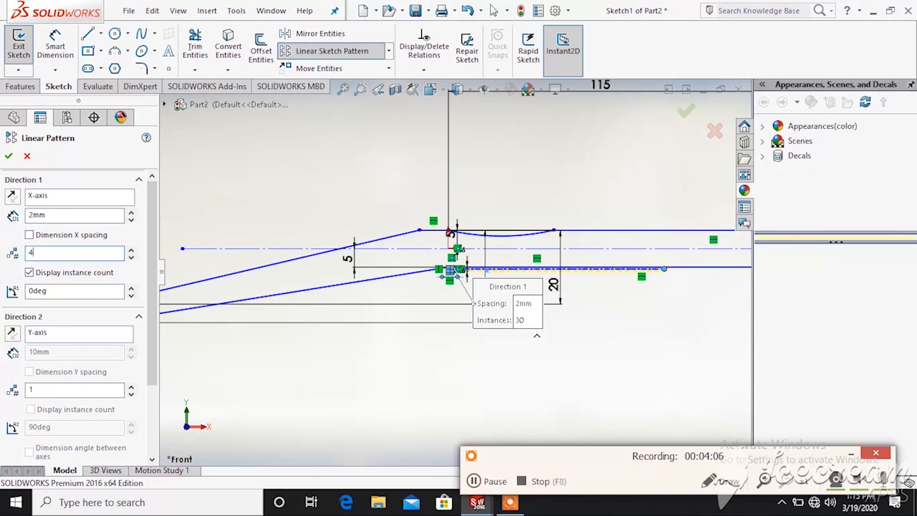
scroll(587, 314, up, 2)
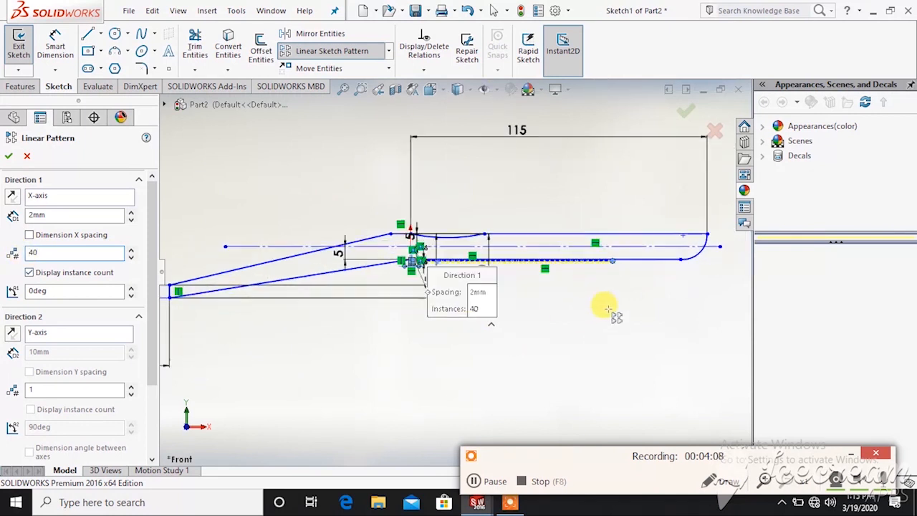
scroll(607, 309, down, 2)
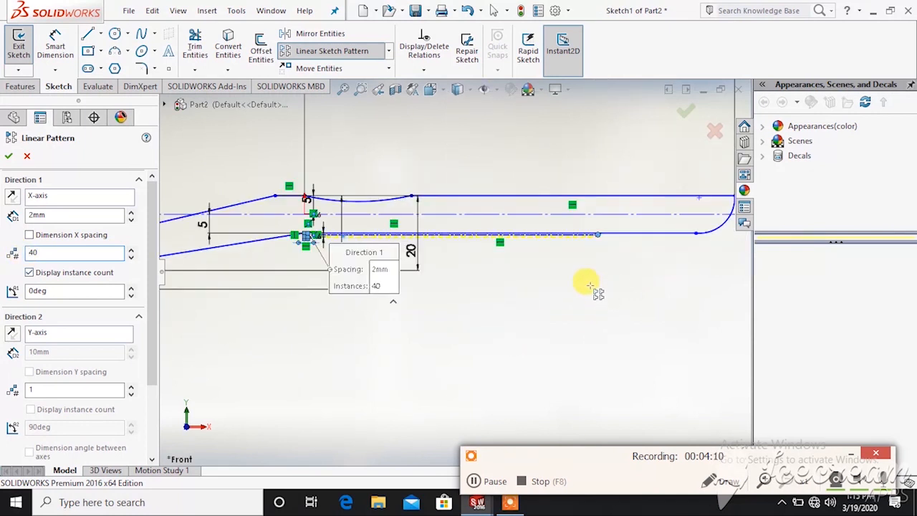
drag(42, 252, 17, 259)
text(35)
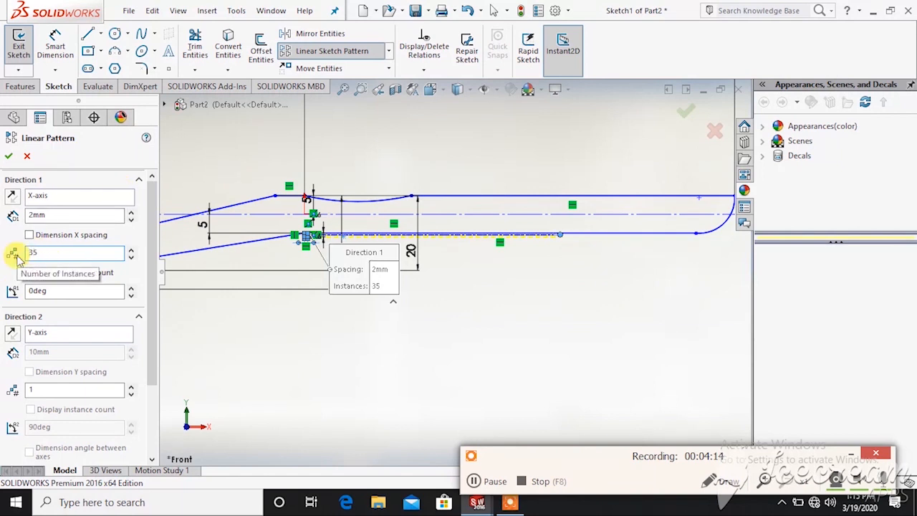
Set the X-axis pattern to 30 instances and create the row of teeth along the lower line
drag(38, 250, 26, 252)
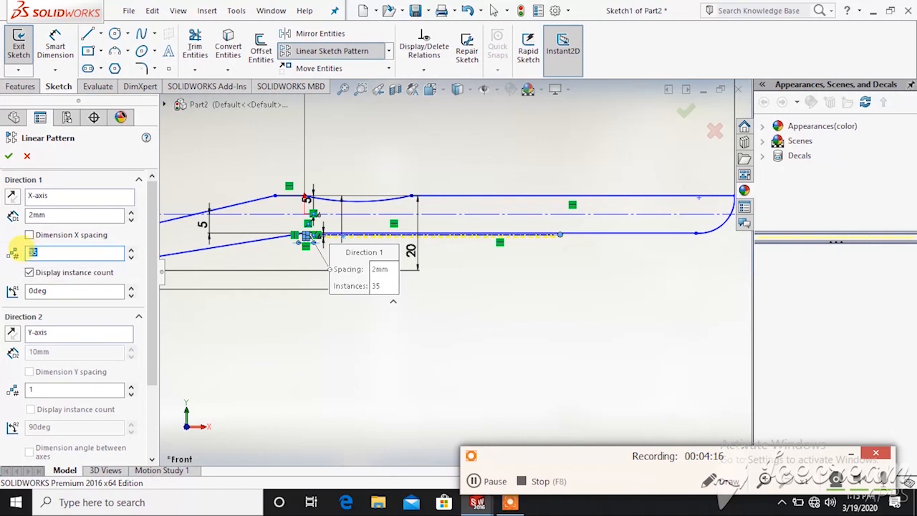
text(30)
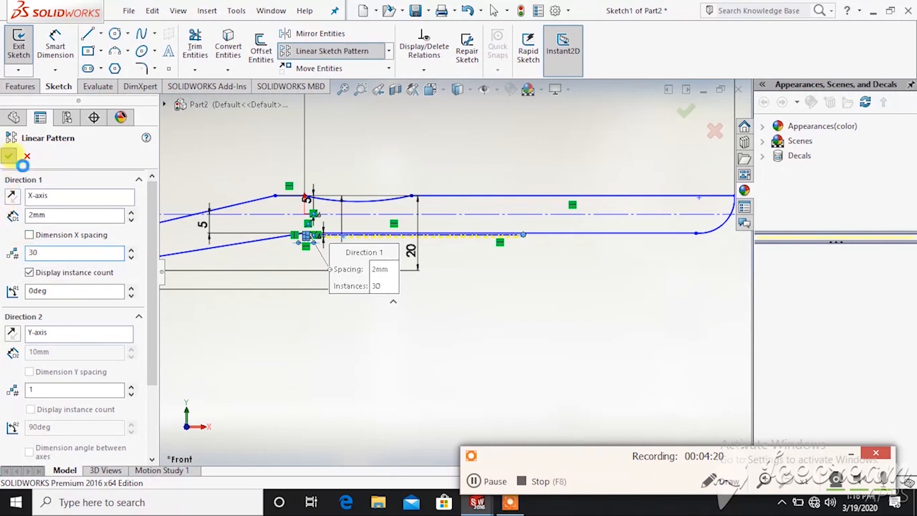
click(9, 155)
scroll(340, 276, down, 1)
scroll(340, 279, up, 4)
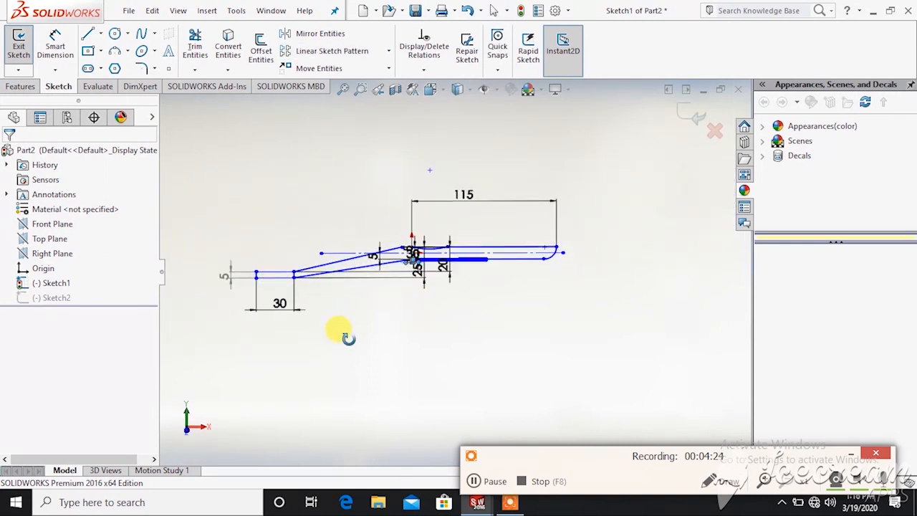
Start a Boss-Extrude of the profile sketch, blind 10 mm, with the main body region as the first contour
click(20, 86)
click(24, 49)
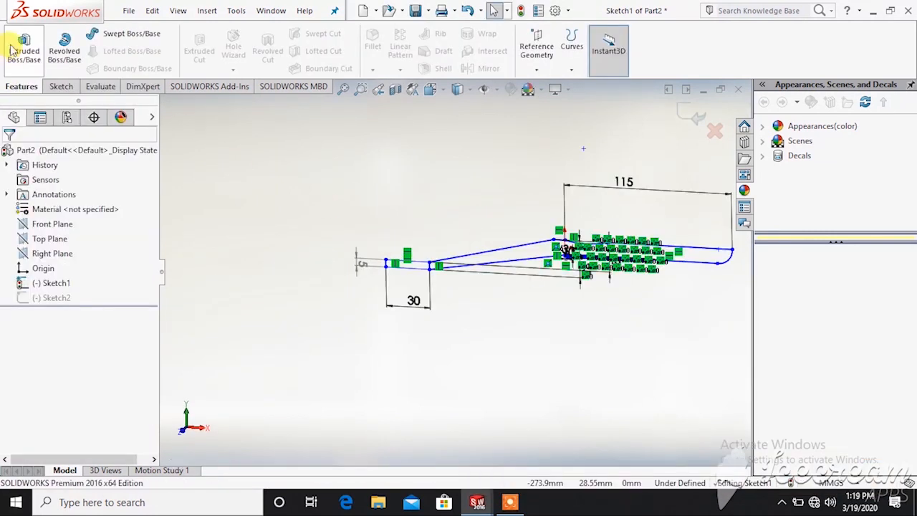
click(18, 46)
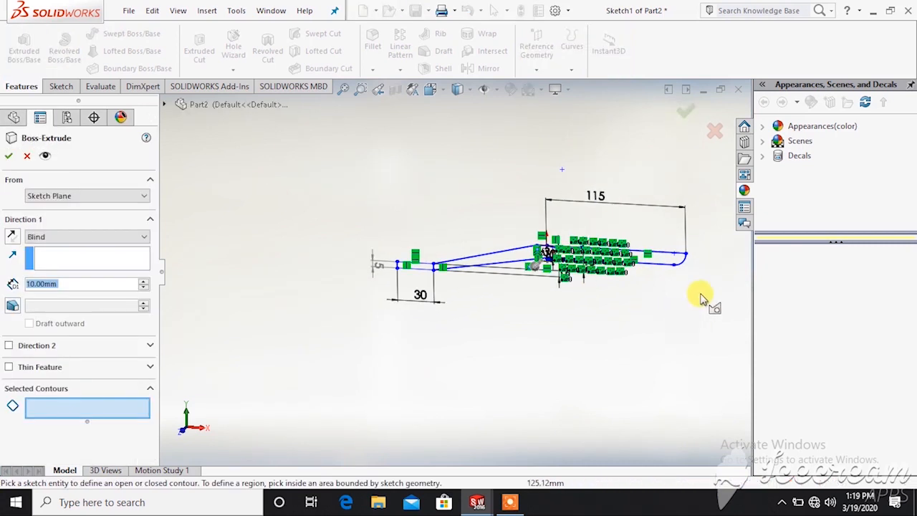
click(569, 236)
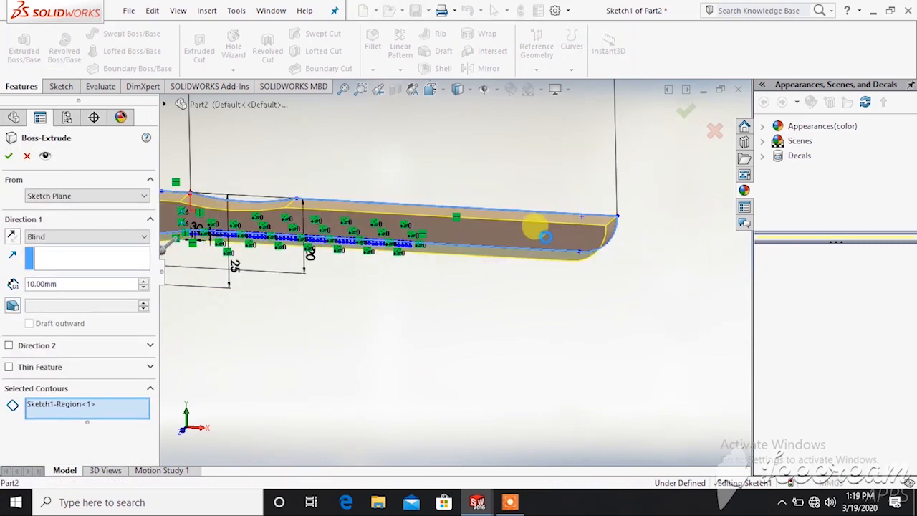
scroll(251, 274, up, 6)
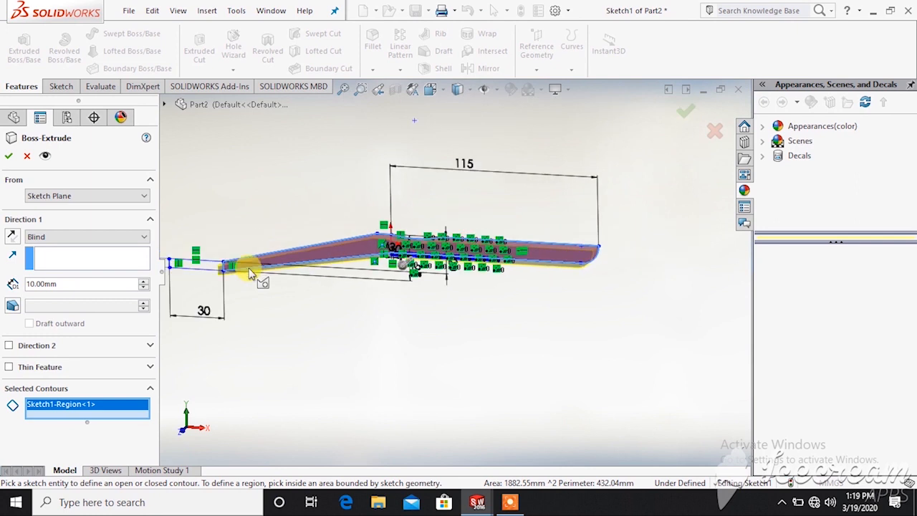
Add the 30 mm long rectangular end region to the extrusion's selected contours
scroll(247, 270, down, 5)
scroll(533, 310, down, 3)
scroll(430, 279, down, 2)
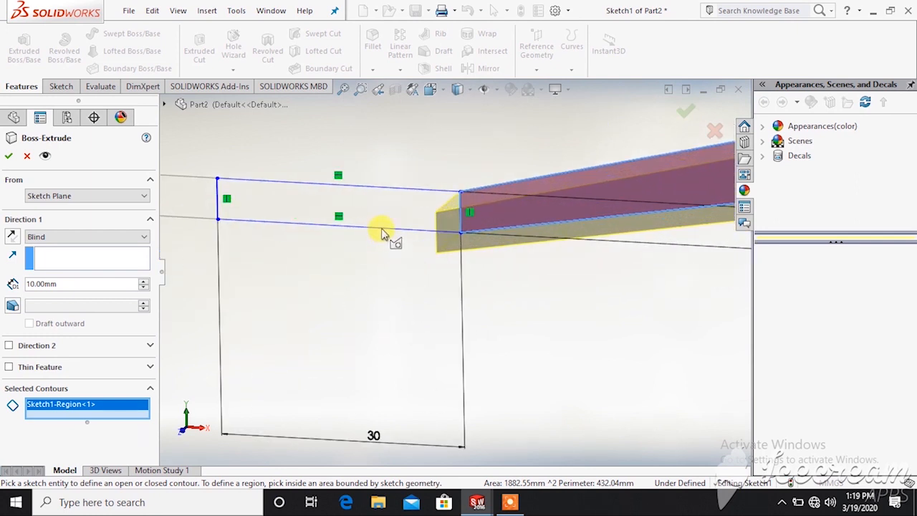
click(392, 213)
scroll(529, 268, up, 6)
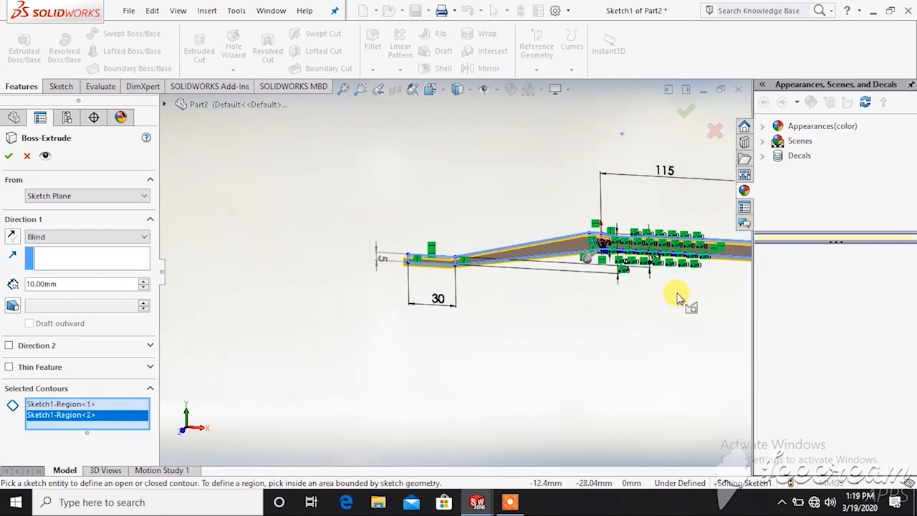
Add the eight tooth regions at the arc-ended side of the row to the extrusion's selected contours
scroll(679, 261, down, 3)
scroll(617, 208, down, 4)
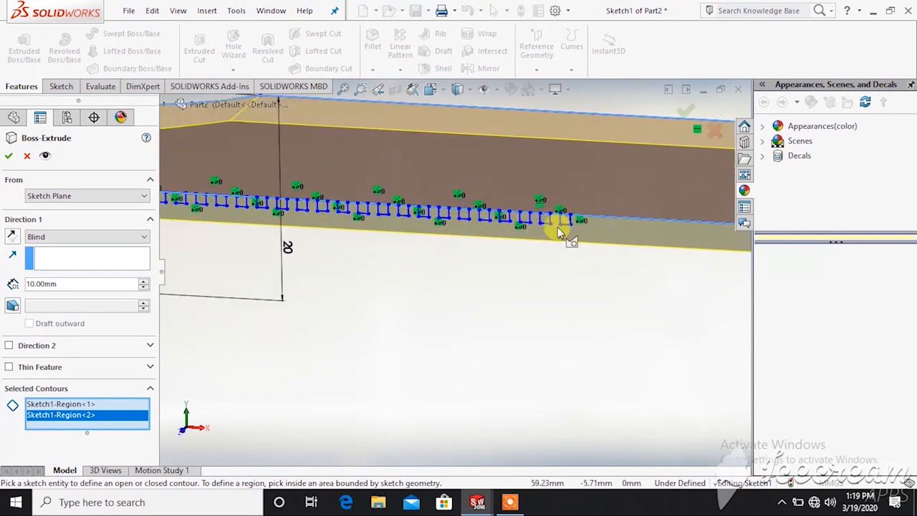
mouse_move(549, 287)
middle_down()
mouse_move(538, 237)
mouse_move(568, 215)
middle_up()
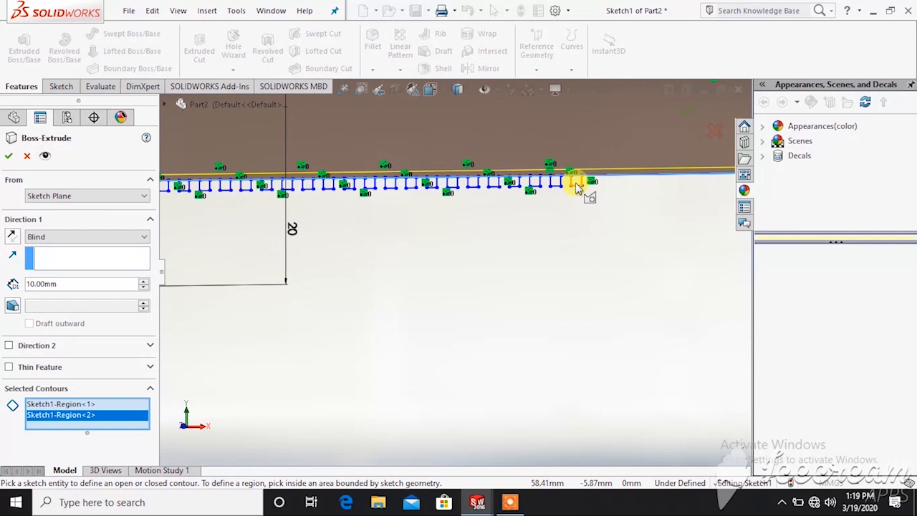
scroll(579, 185, down, 2)
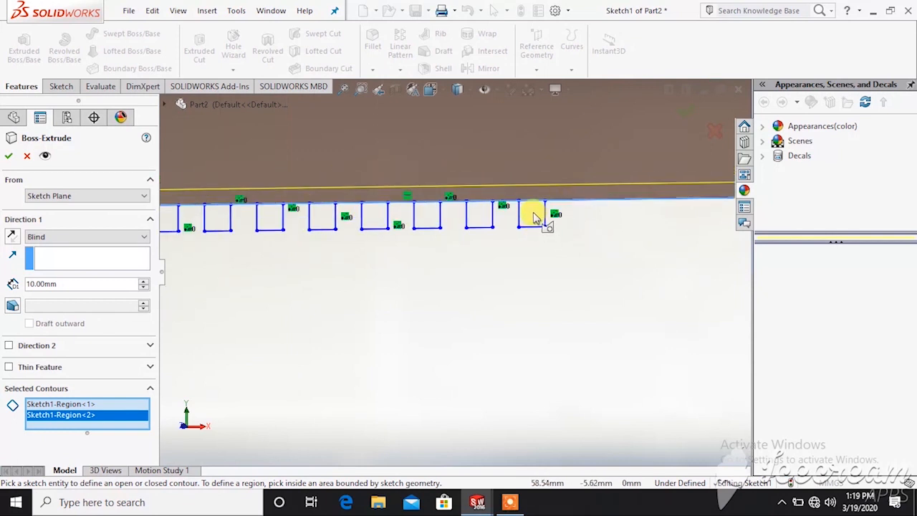
click(542, 222)
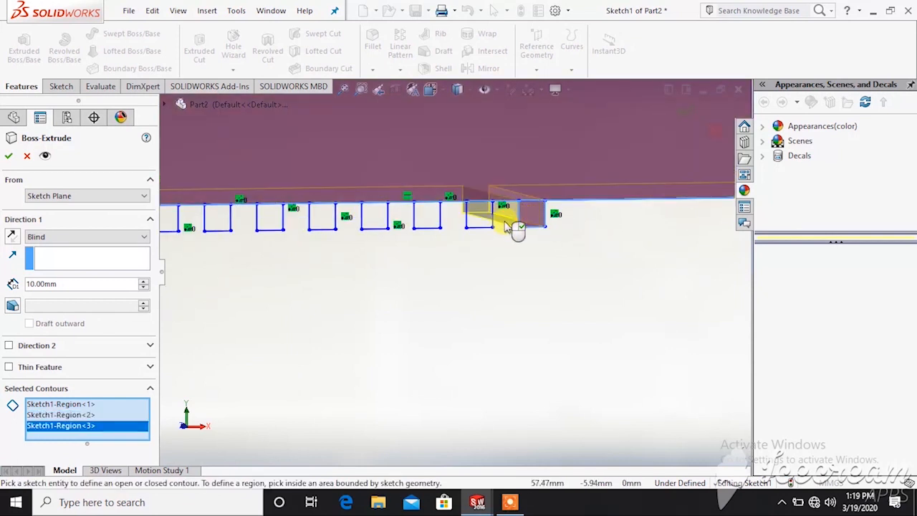
click(478, 221)
click(426, 218)
click(374, 218)
click(327, 219)
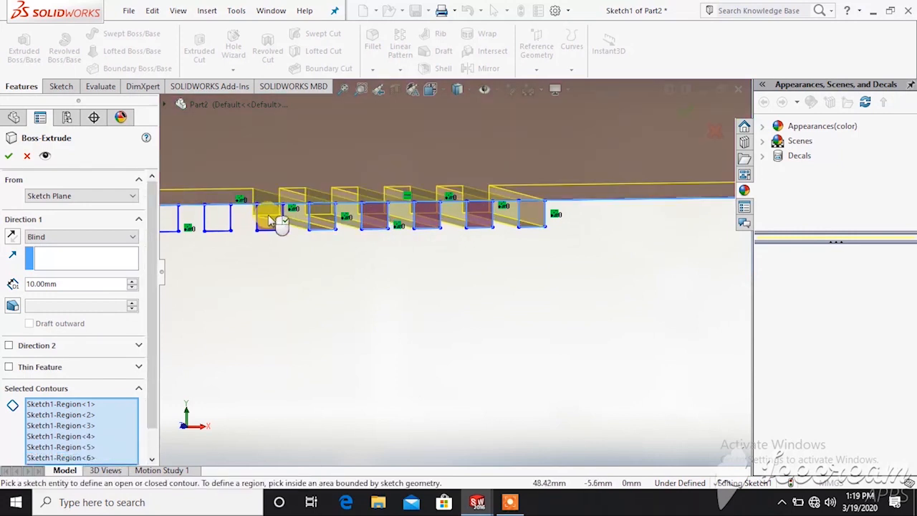
click(276, 221)
click(216, 220)
click(169, 222)
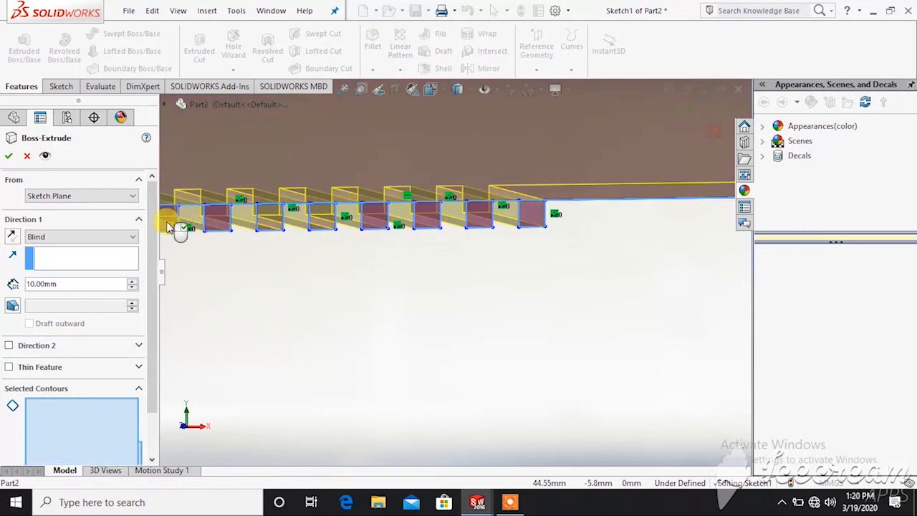
Add the tooth regions in the middle of the row, working toward the slanted section, to the extrusion's contours
scroll(177, 228, up, 4)
scroll(387, 240, up, 4)
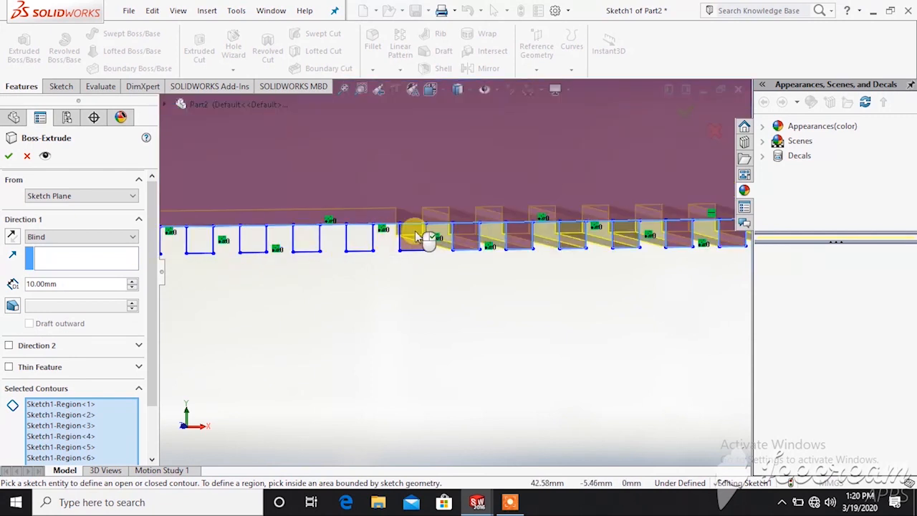
click(359, 243)
click(316, 243)
click(262, 244)
click(218, 242)
click(205, 245)
scroll(208, 242, up, 3)
scroll(243, 259, down, 3)
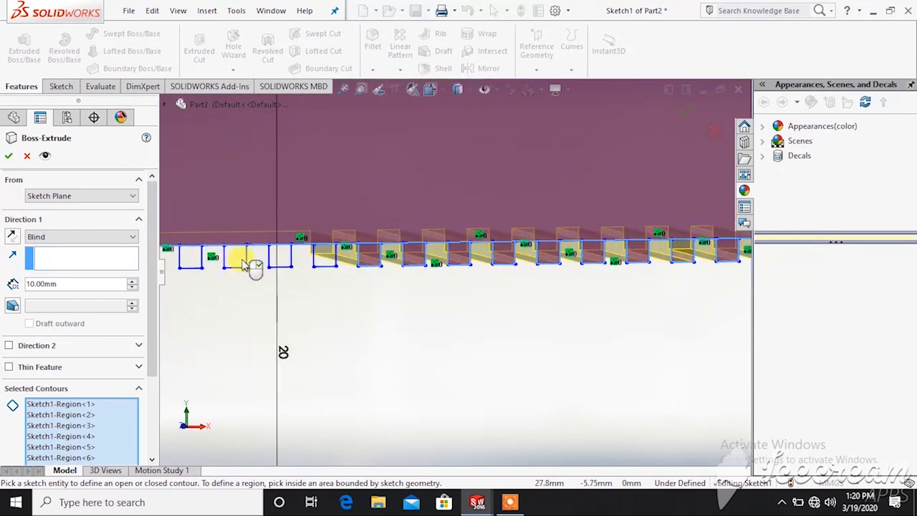
click(352, 258)
click(301, 254)
click(251, 258)
click(210, 258)
scroll(213, 258, up, 3)
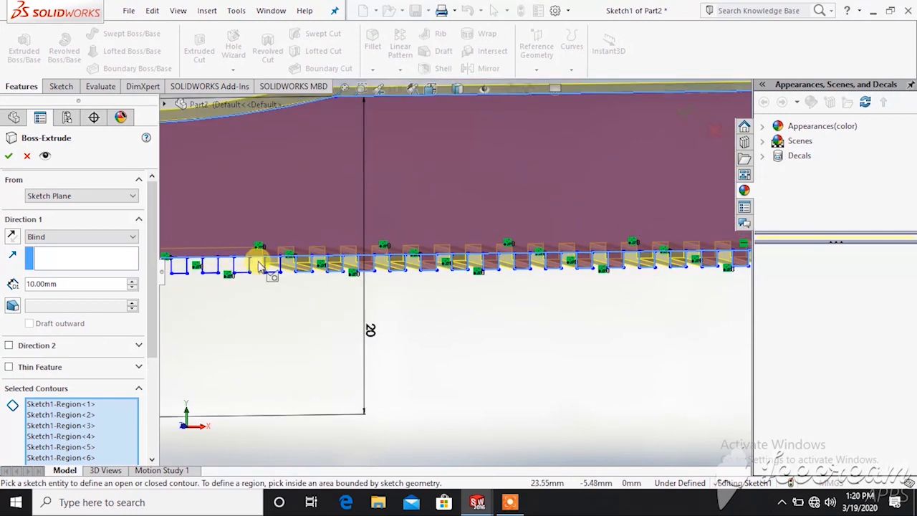
scroll(265, 262, down, 3)
click(311, 266)
click(259, 264)
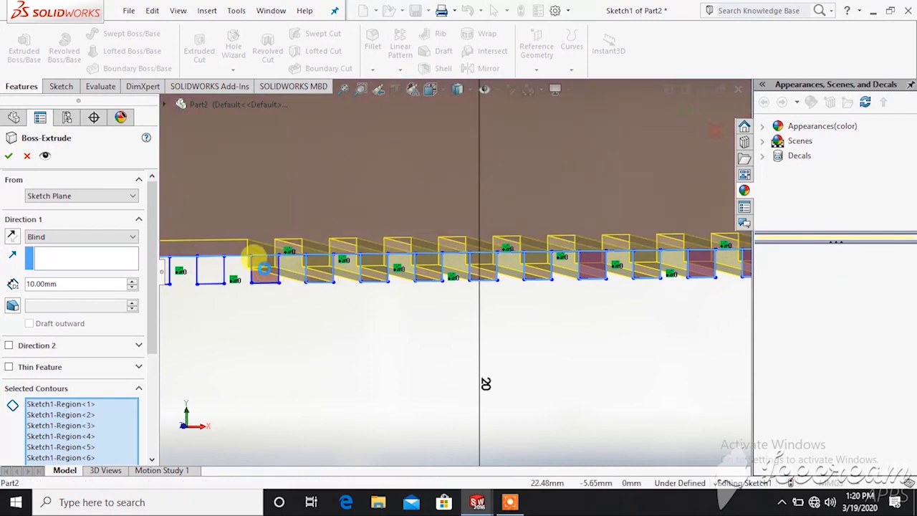
Add the remaining tooth regions, including the dimensioned 1 mm tooth beside the slanted section, to the extrusion's contours
scroll(201, 280, up, 4)
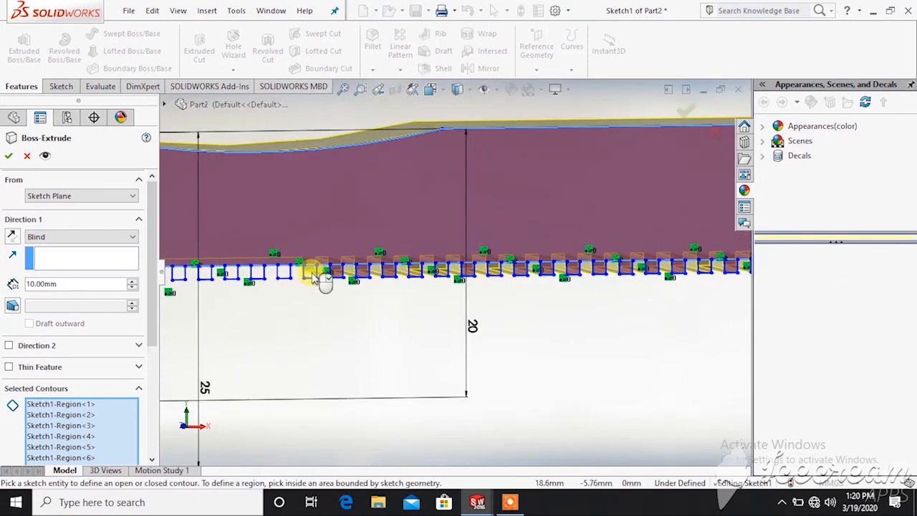
scroll(326, 278, down, 4)
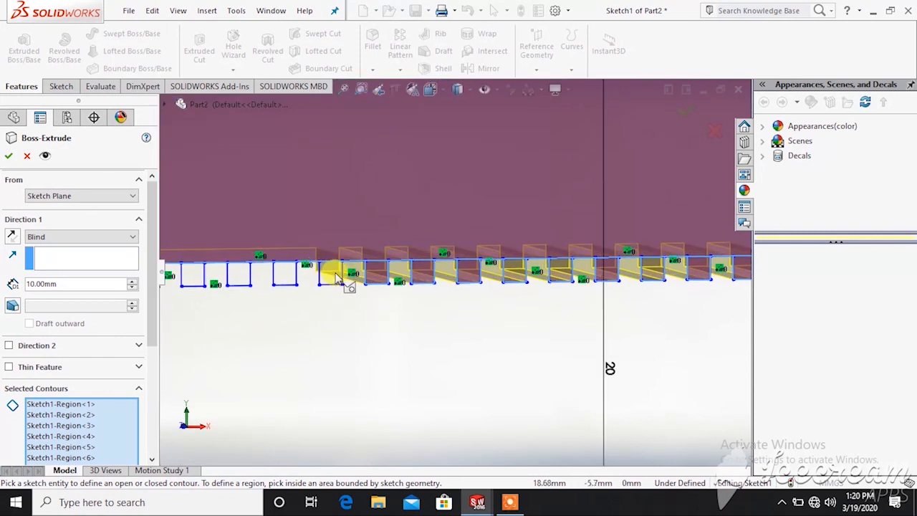
click(285, 281)
click(233, 268)
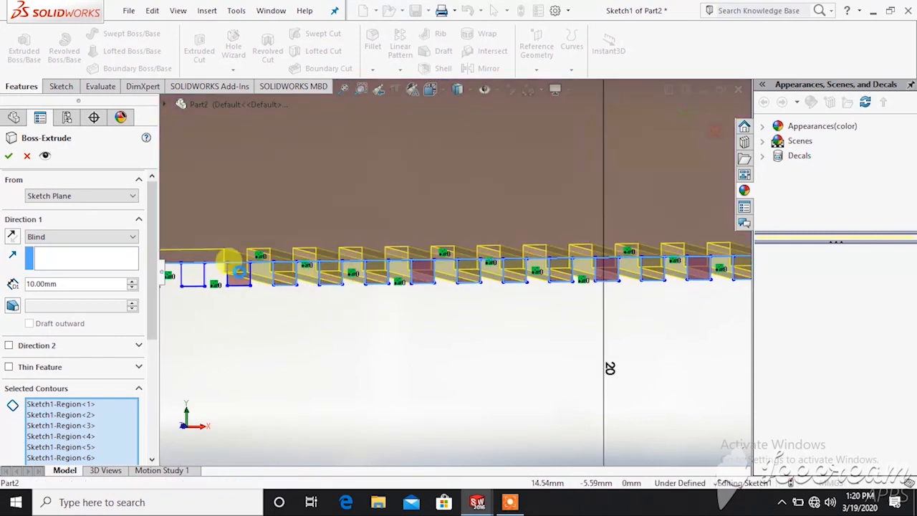
scroll(208, 281, up, 3)
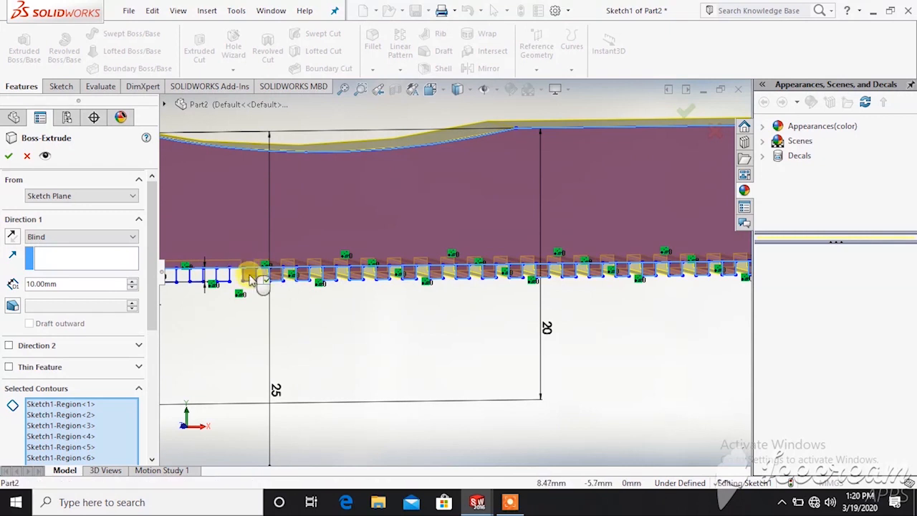
scroll(225, 278, down, 5)
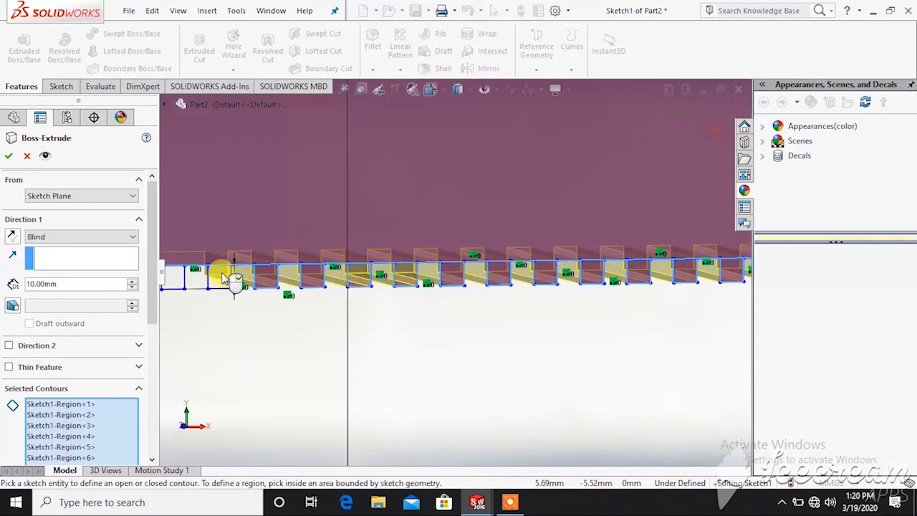
click(255, 280)
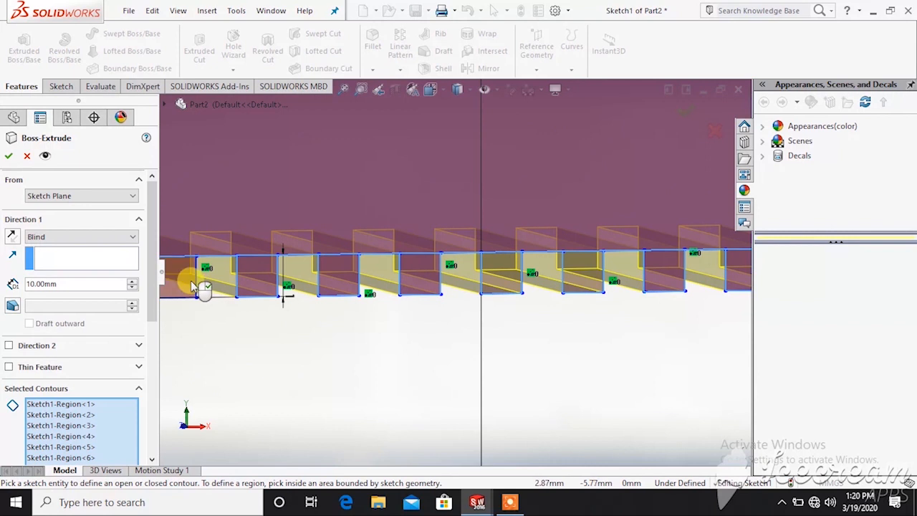
click(191, 287)
scroll(207, 279, up, 3)
scroll(211, 280, down, 3)
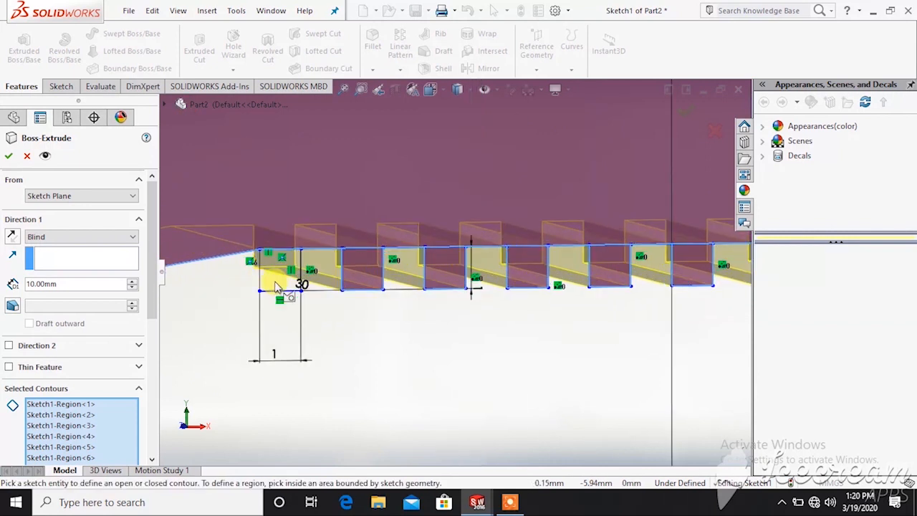
scroll(294, 283, down, 2)
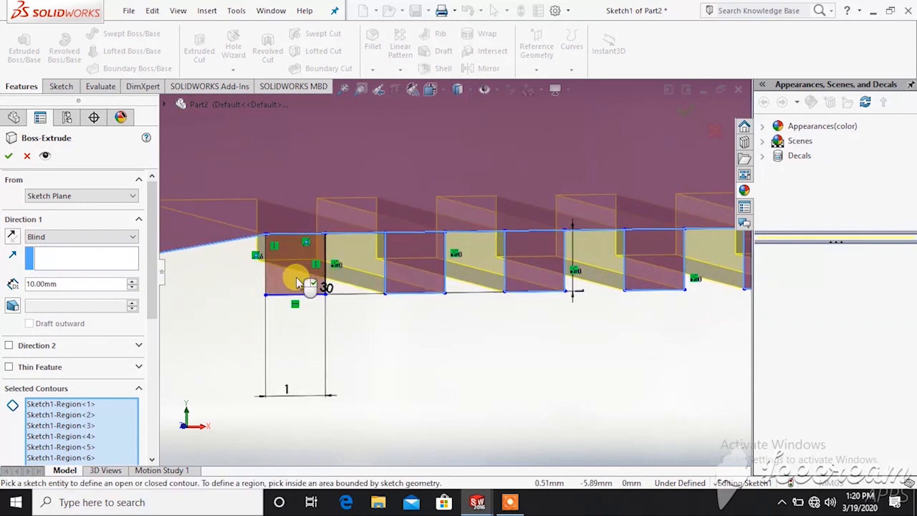
click(299, 282)
scroll(315, 289, up, 2)
scroll(351, 276, up, 10)
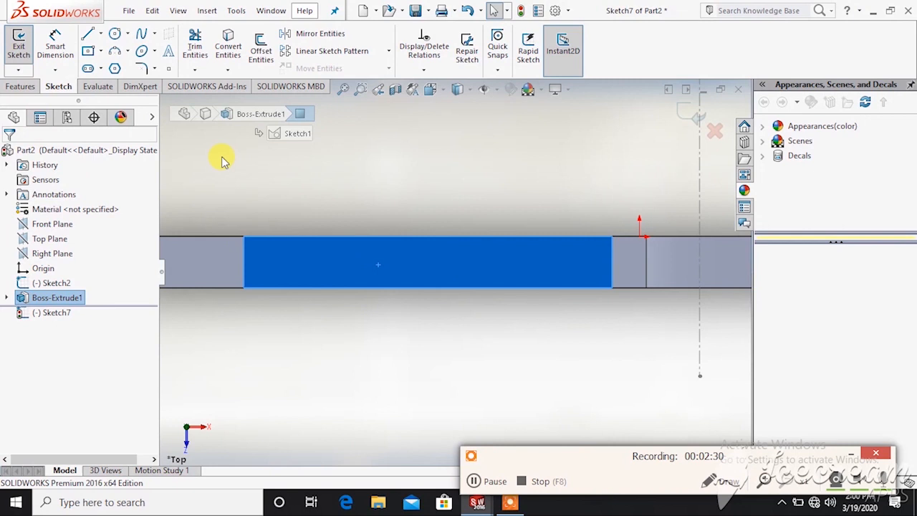
Draw a horizontal line across the middle of the selected top face between its two end edges
click(87, 34)
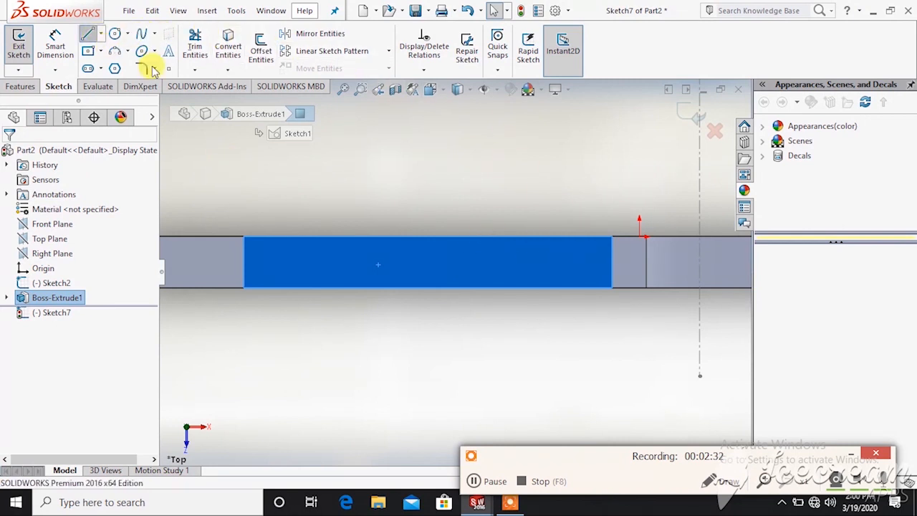
click(612, 262)
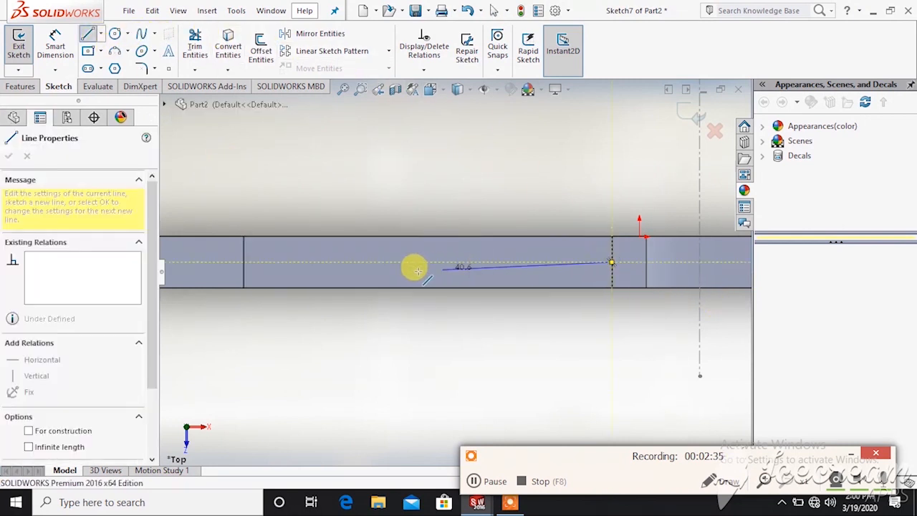
click(243, 262)
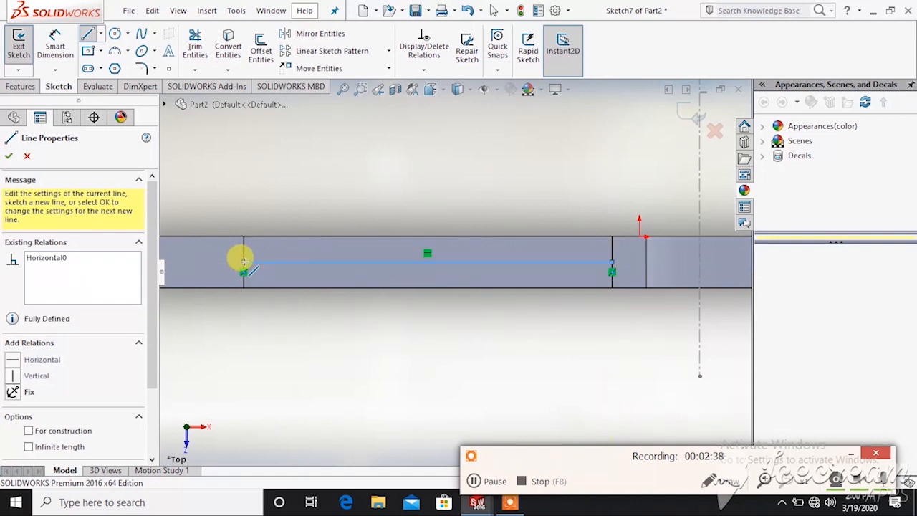
right_click(248, 193)
click(254, 203)
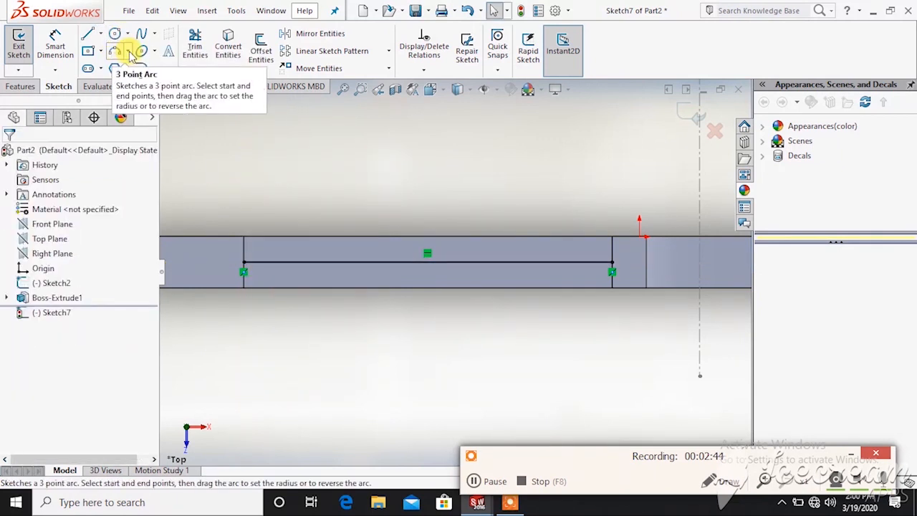
Draw a short three-point arc of about 15 mm radius inward from the face's upper right corner
click(118, 53)
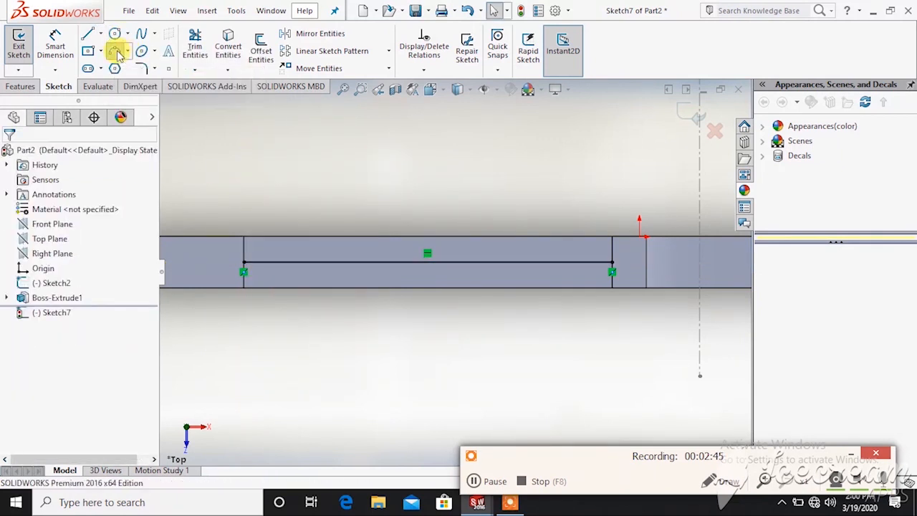
click(611, 239)
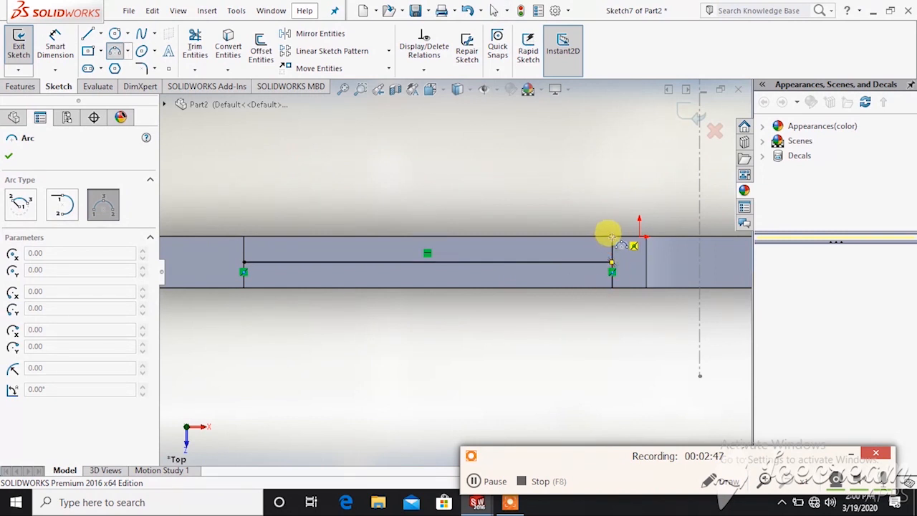
click(574, 246)
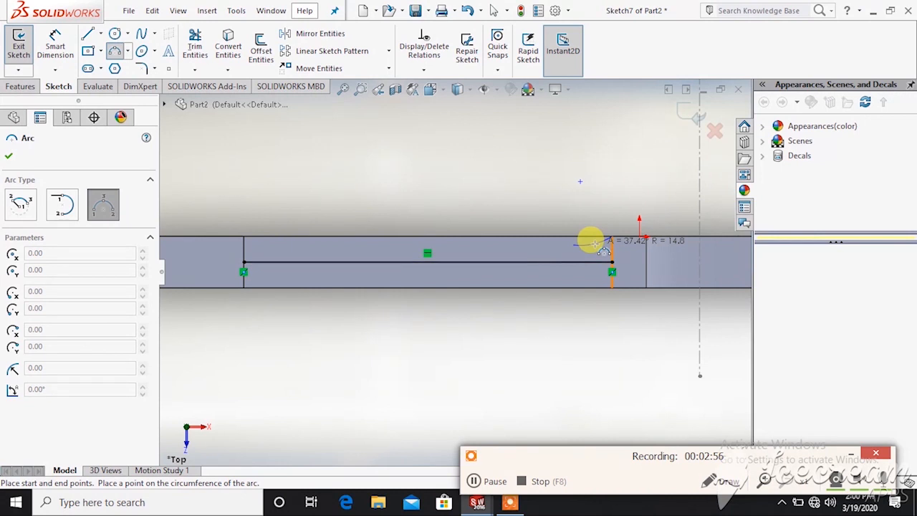
click(594, 243)
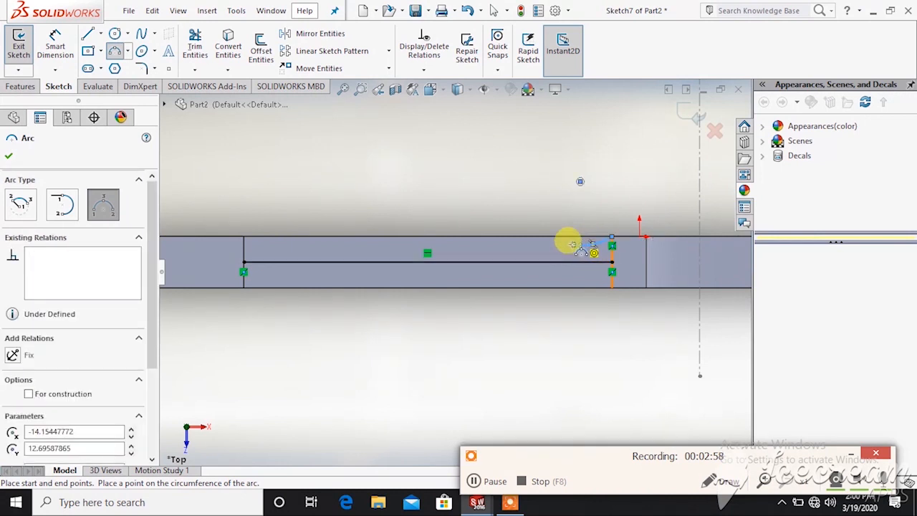
Draw a long, shallow three-point arc of about 612 mm radius from the short arc's inner end to near the face's opposite end
click(574, 245)
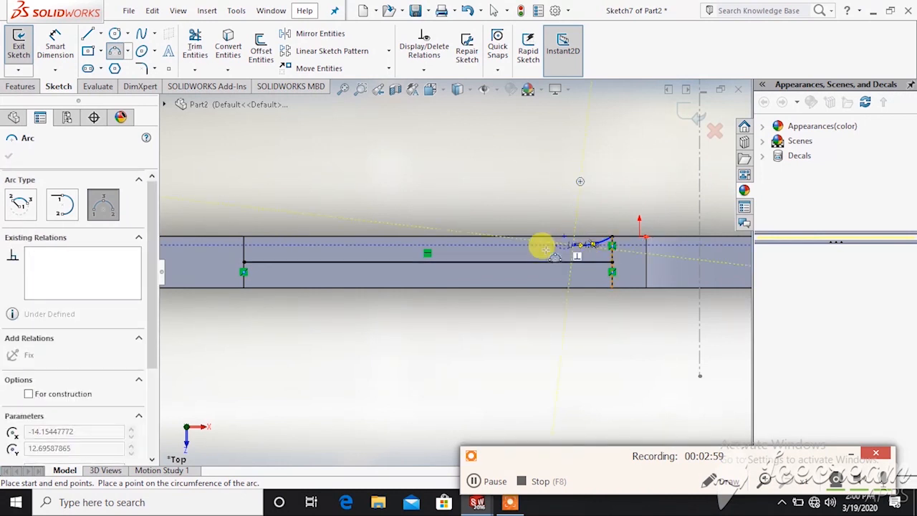
click(269, 246)
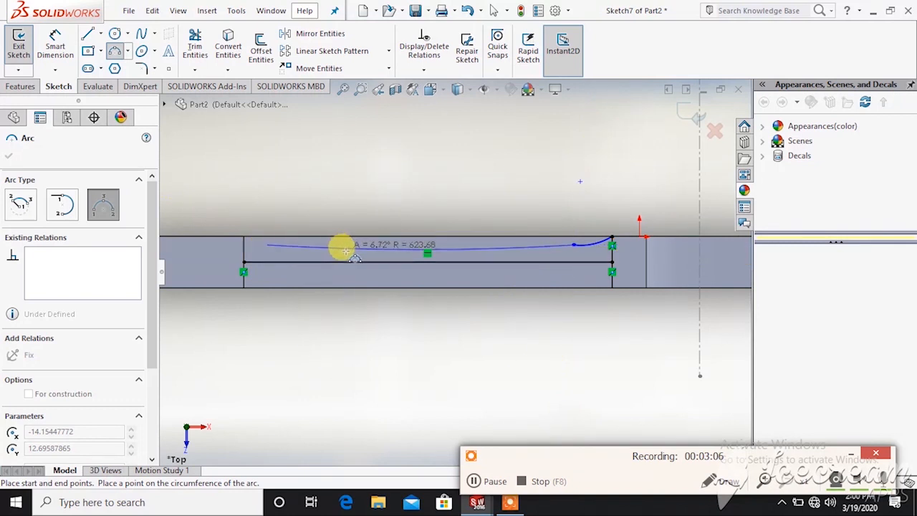
click(419, 250)
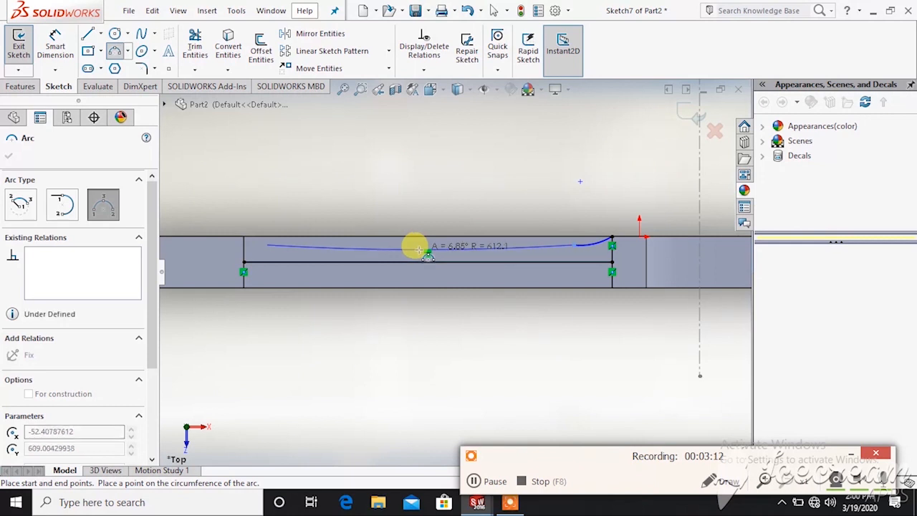
Draw a short three-point arc of about 4 mm radius joining the face's upper left corner to the long arc's free end
click(244, 238)
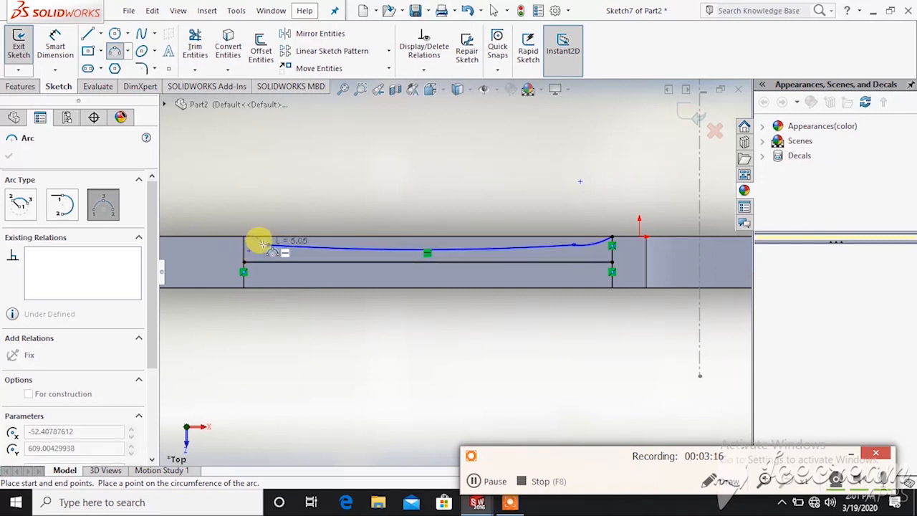
click(265, 245)
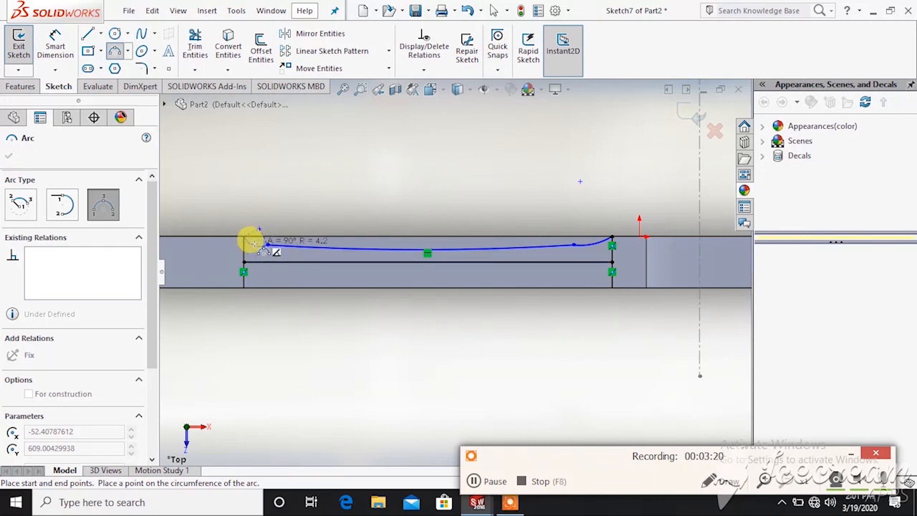
click(252, 241)
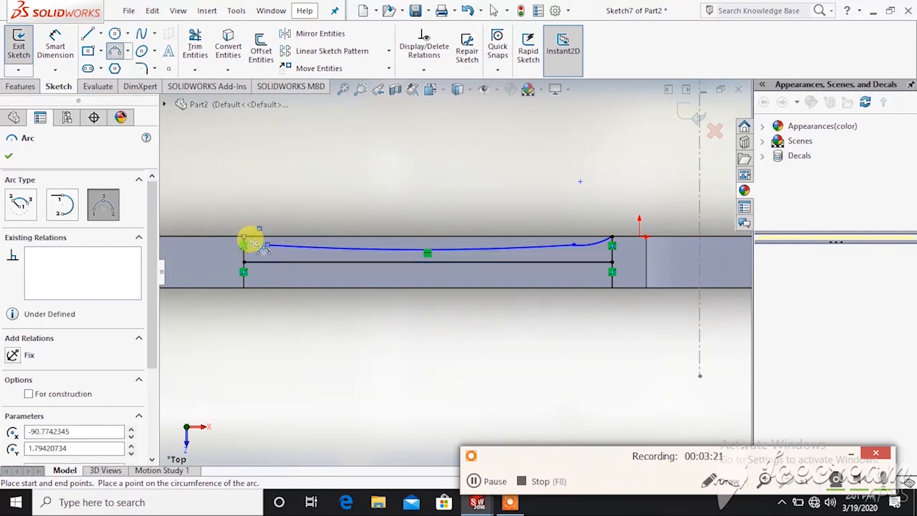
Close the upper profile with a horizontal line along the face's upper edge between the outer ends of the two short arcs
click(87, 36)
click(242, 243)
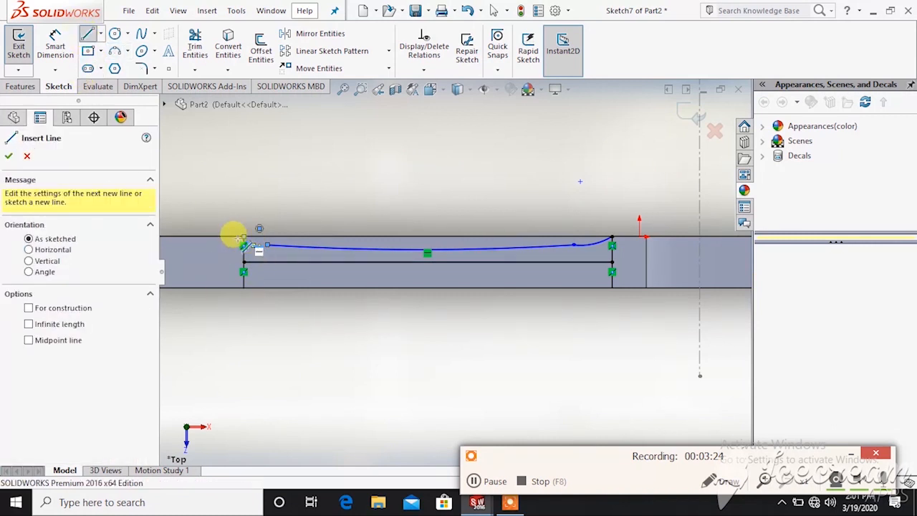
click(611, 236)
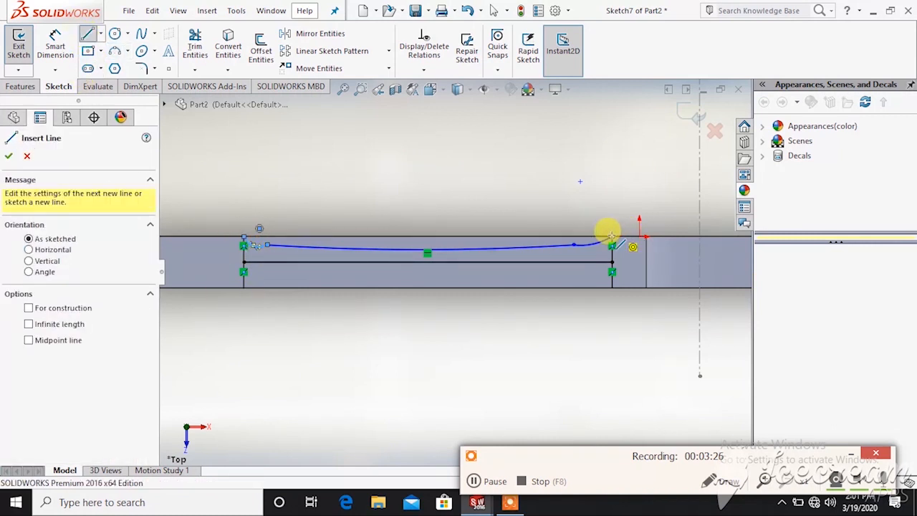
click(612, 236)
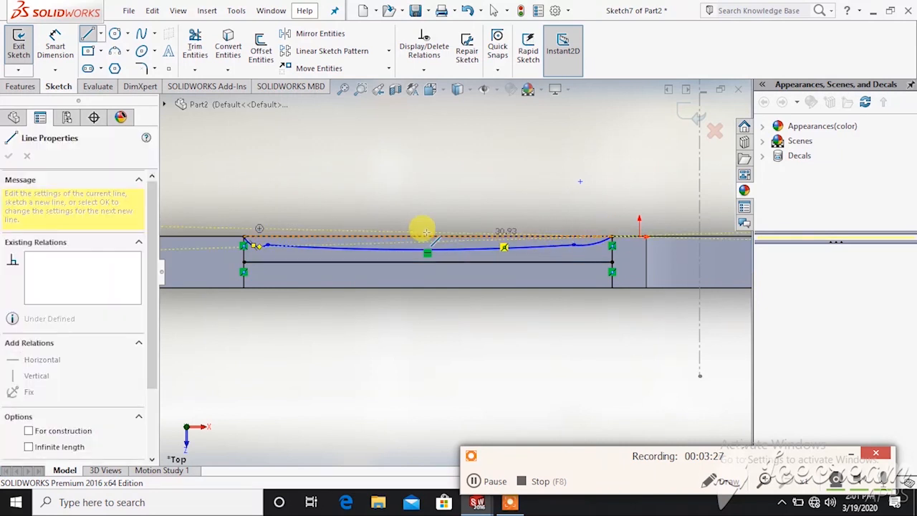
click(244, 237)
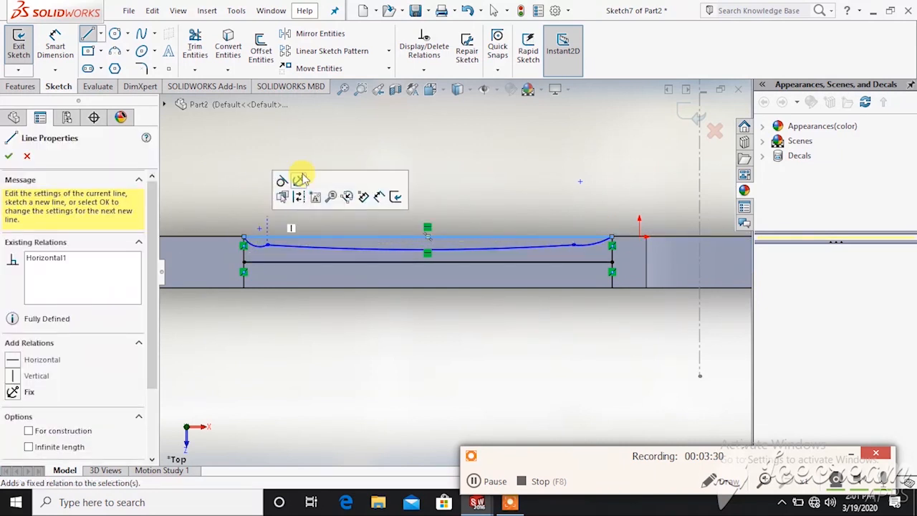
right_click(239, 172)
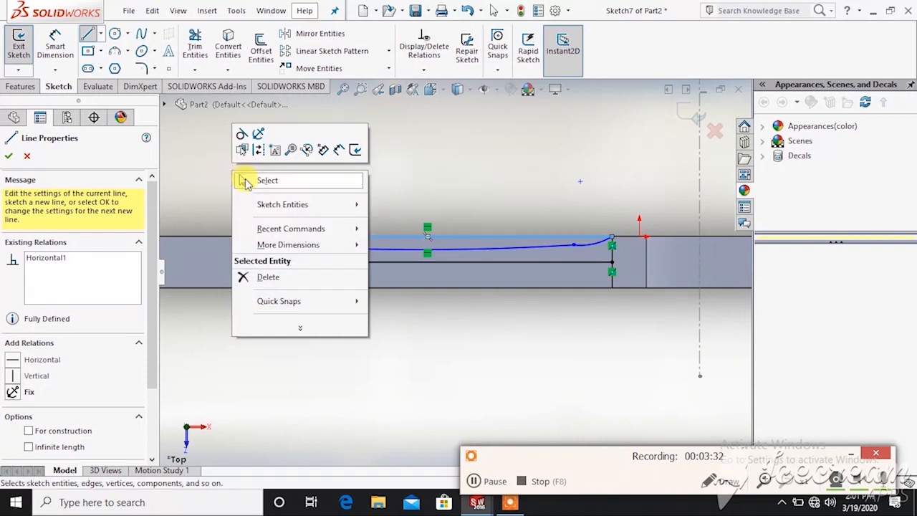
click(241, 180)
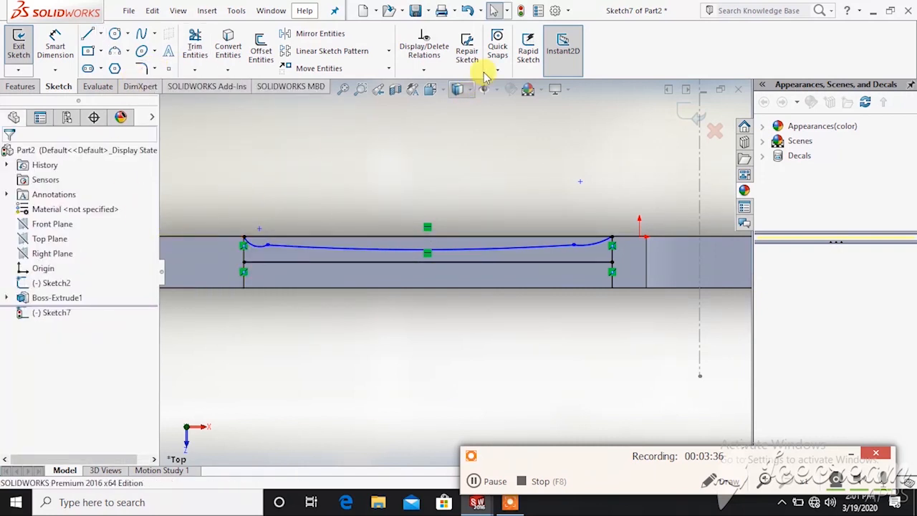
click(424, 69)
click(441, 101)
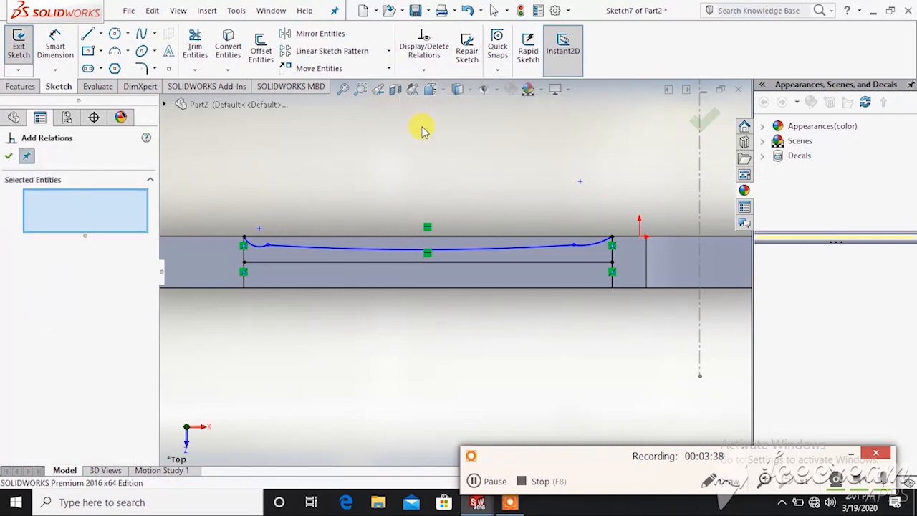
click(5, 156)
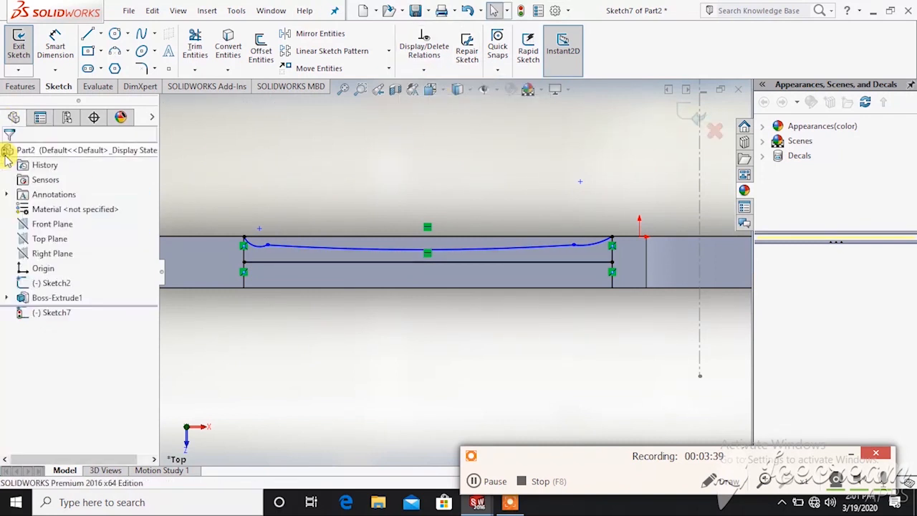
Add tangent relations between the long arc and the short arcs at both of its ends
click(280, 247)
ctrl+click(279, 246)
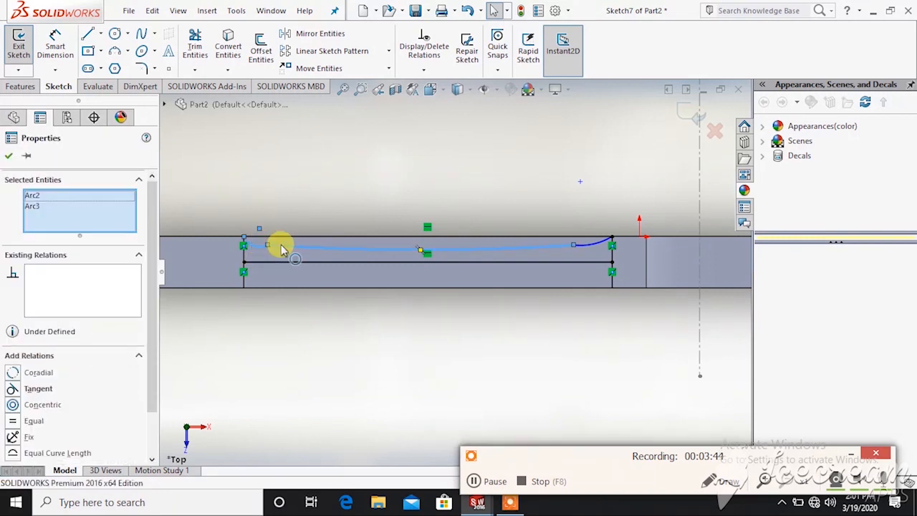
click(13, 389)
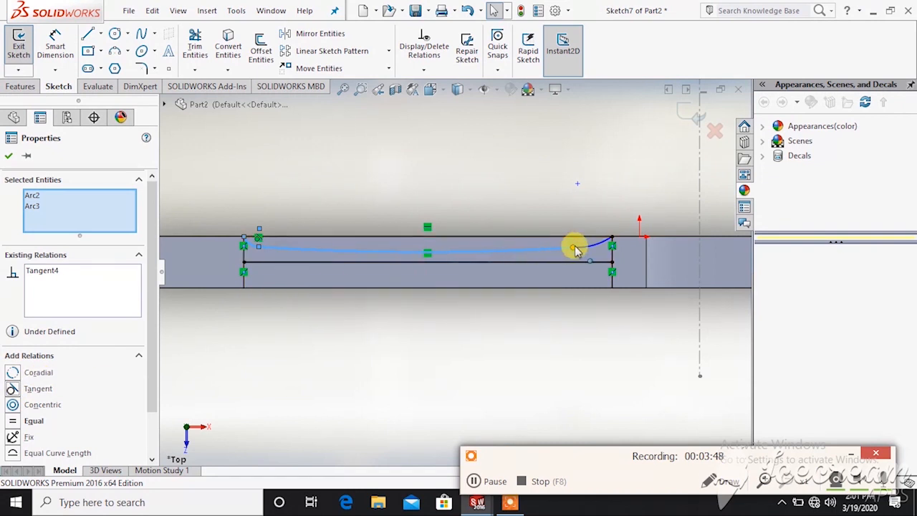
click(540, 204)
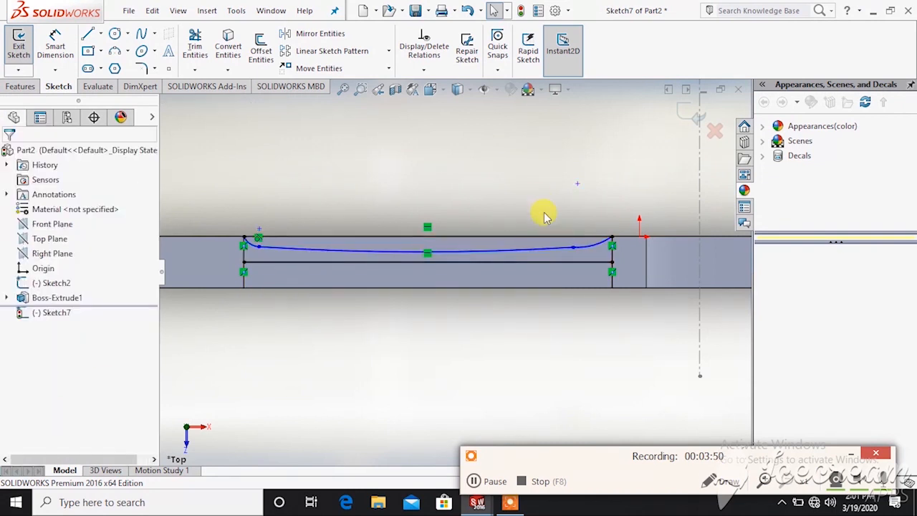
click(565, 251)
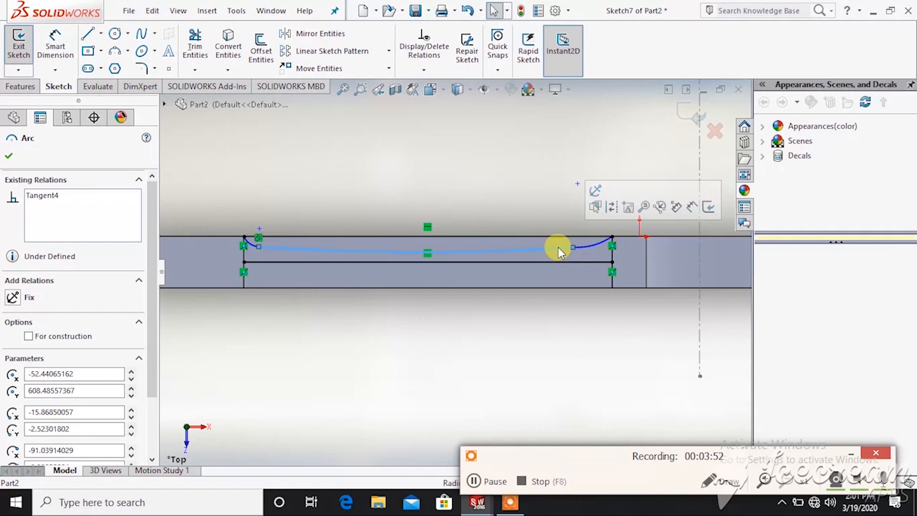
ctrl+click(580, 248)
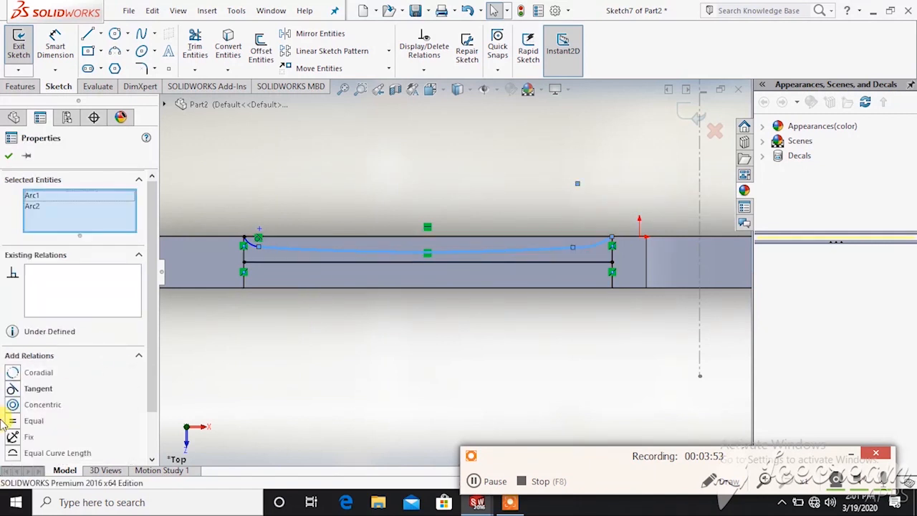
click(13, 388)
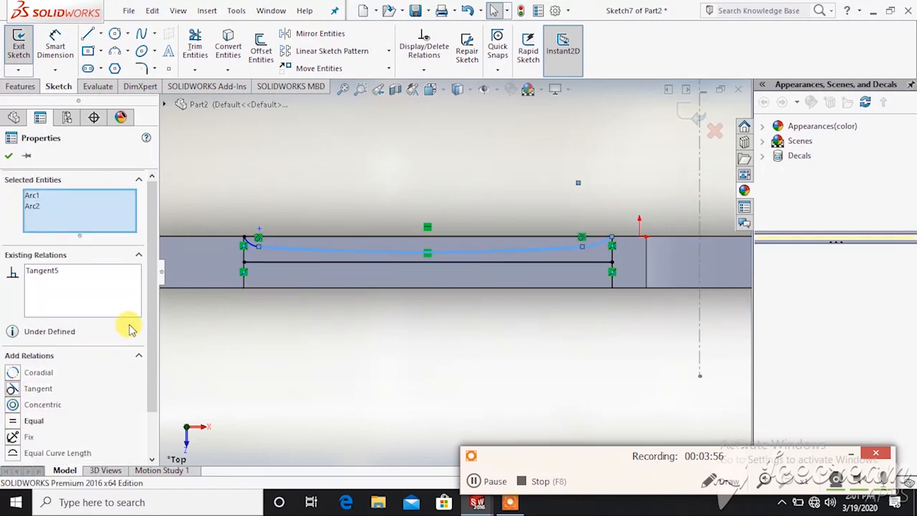
Reapply the tangent relation between the long arc and the short arc at the face's upper left corner
scroll(260, 246, down, 5)
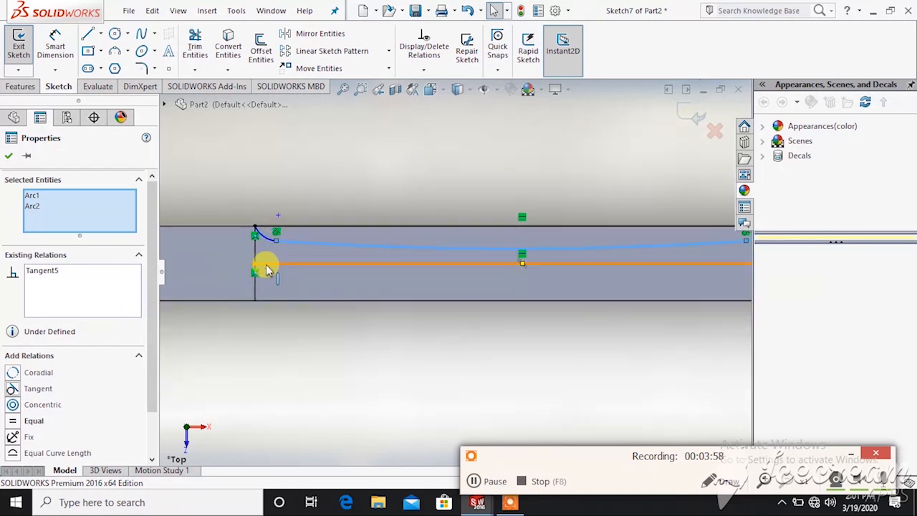
scroll(300, 258, up, 5)
scroll(379, 254, down, 4)
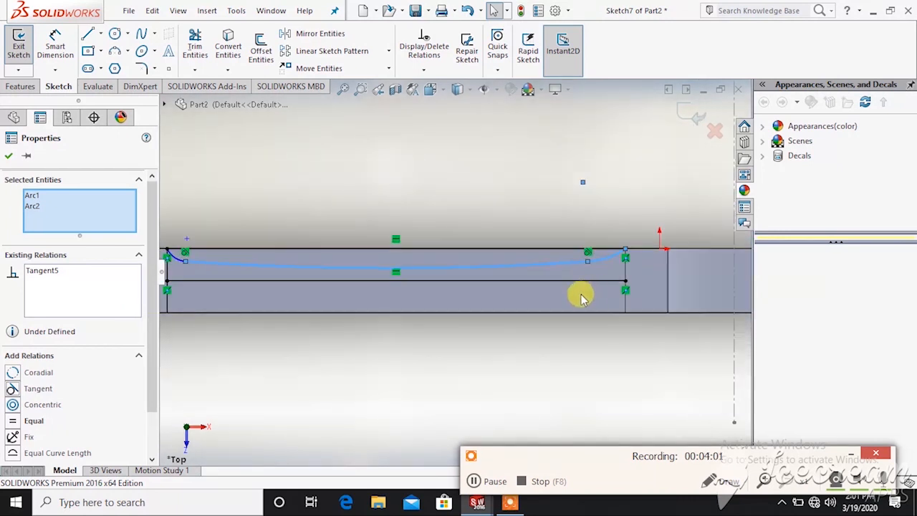
click(254, 179)
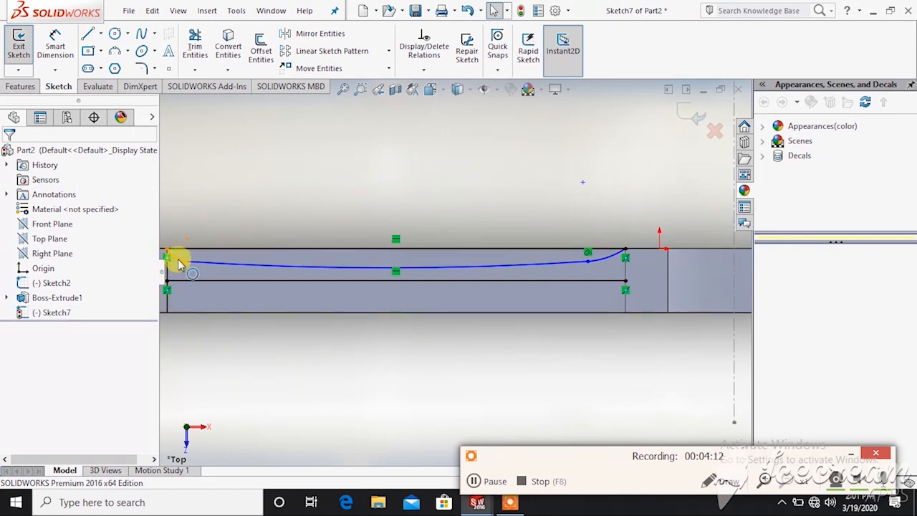
click(179, 260)
ctrl+click(199, 266)
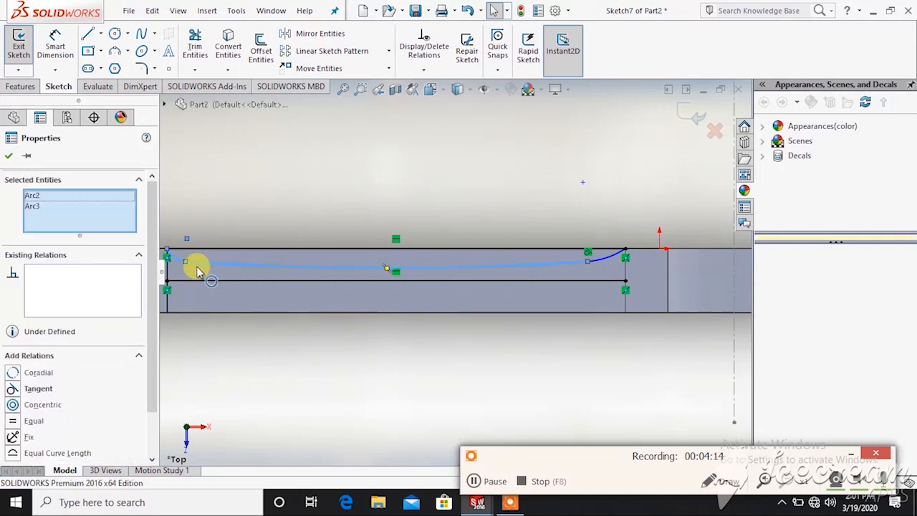
click(12, 389)
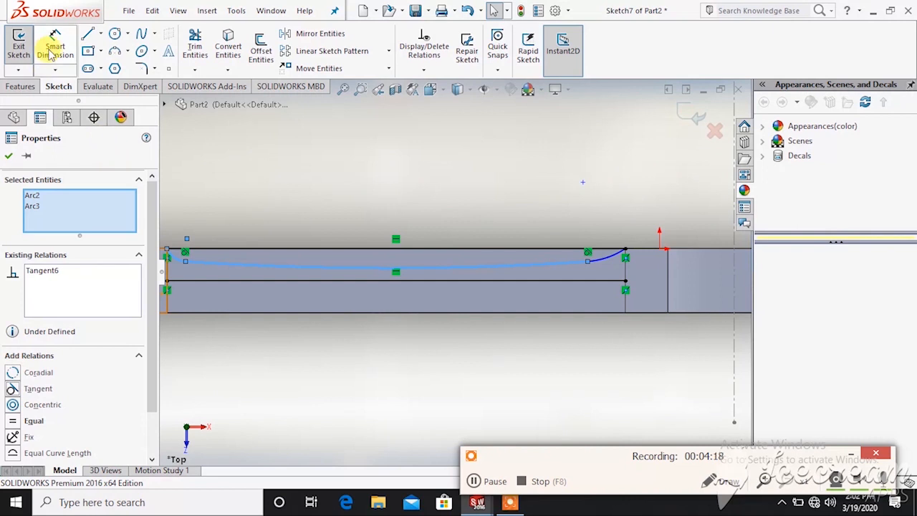
click(8, 155)
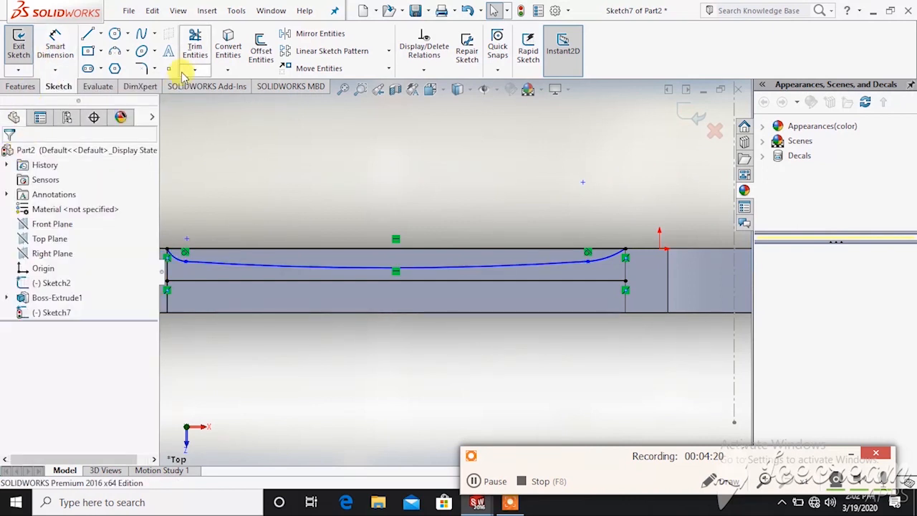
Mirror the three arcs and the upper edge line about the horizontal middle line, keeping the originals
click(290, 34)
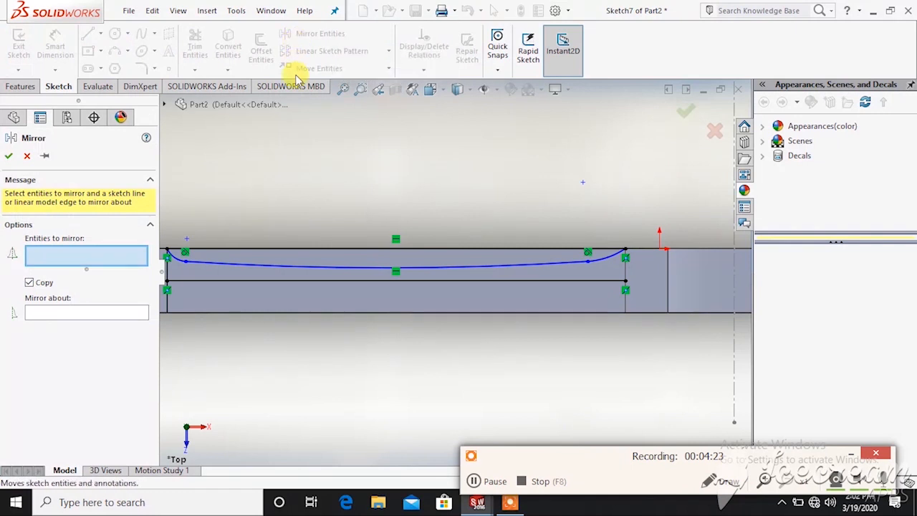
click(178, 263)
click(229, 264)
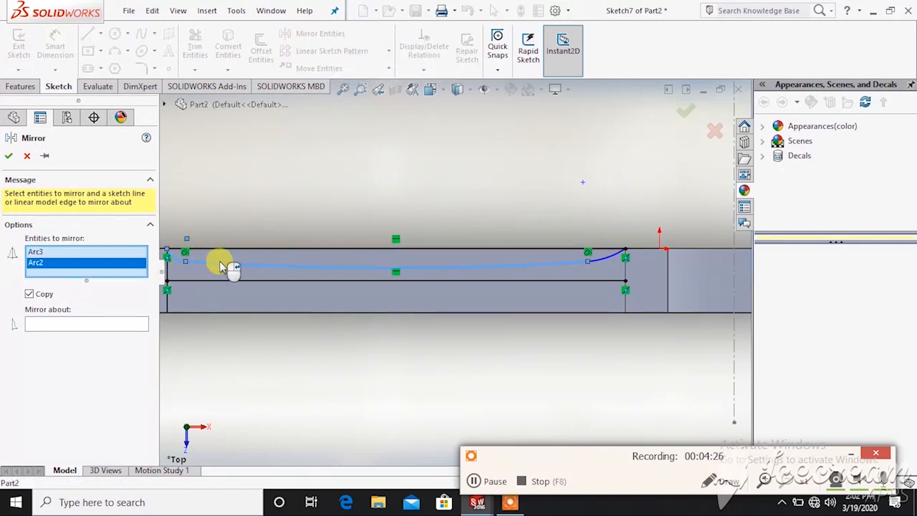
click(617, 258)
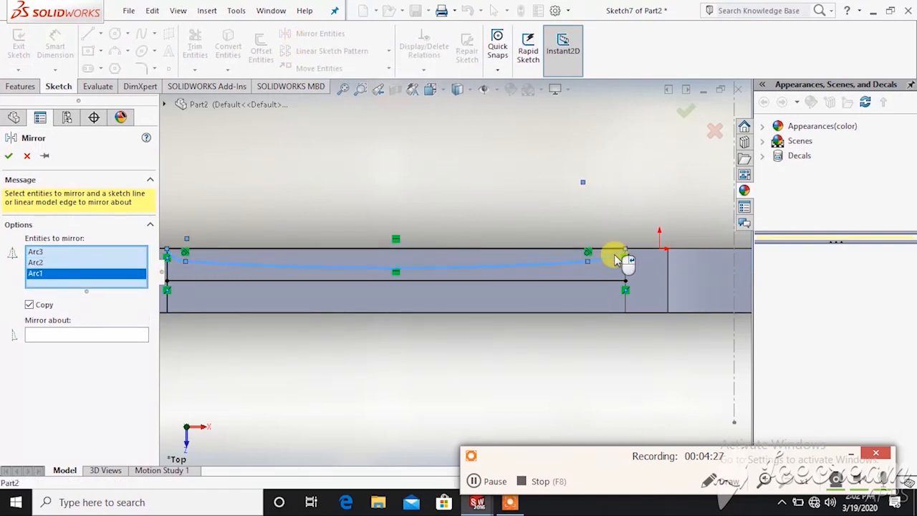
click(493, 249)
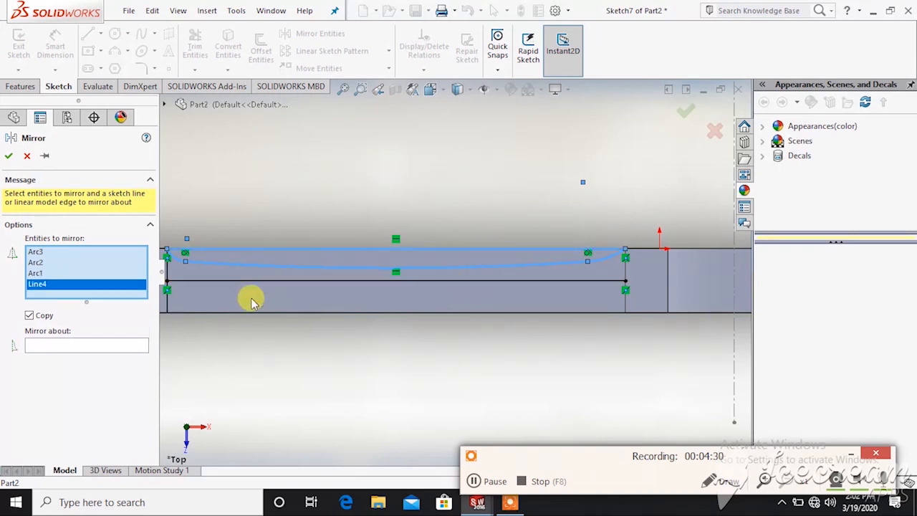
click(90, 345)
click(334, 281)
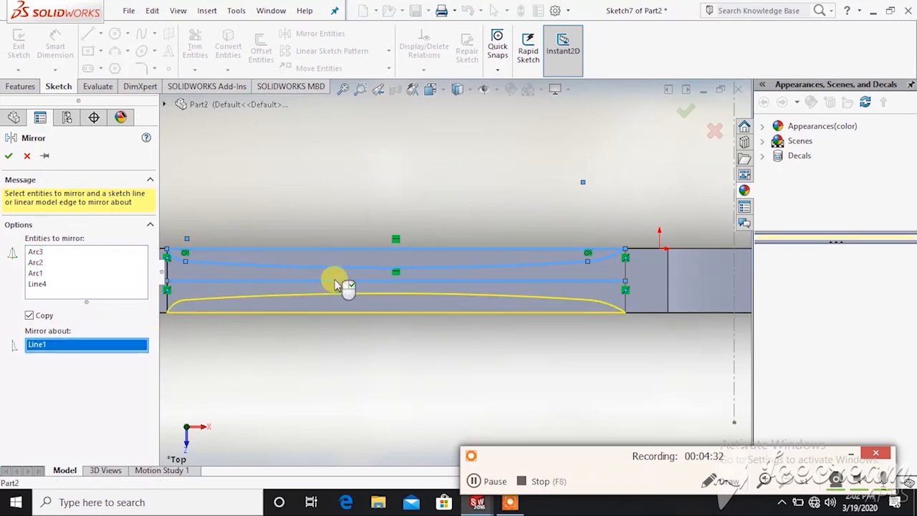
click(9, 157)
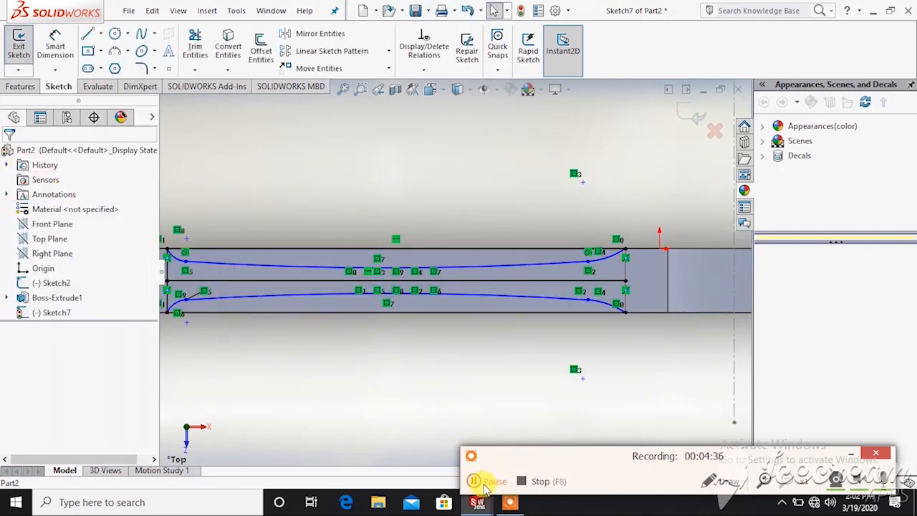
Extrude-cut the two mirrored arc-shaped regions of the sketch to a blind depth of 30 mm
click(485, 487)
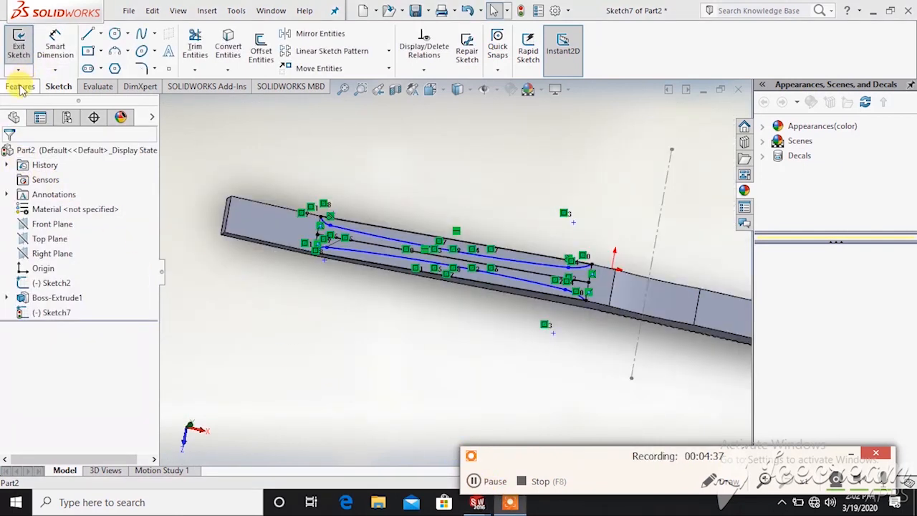
click(20, 86)
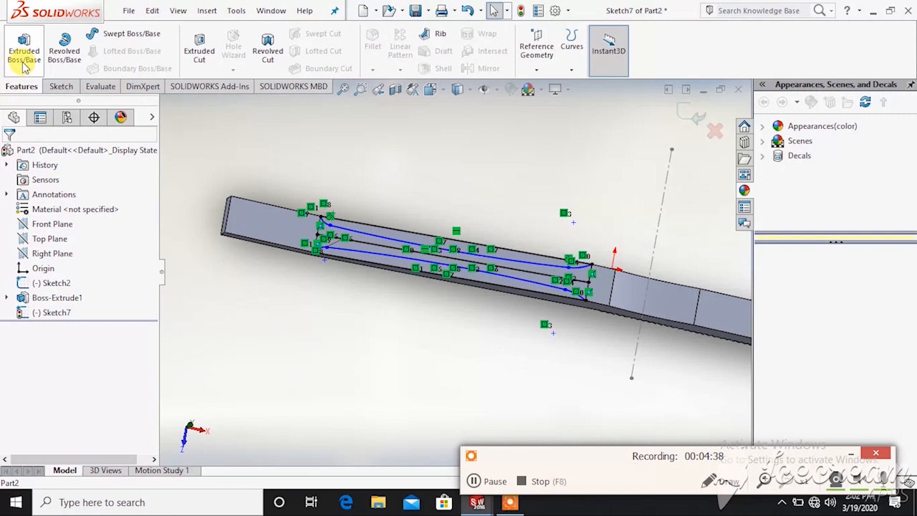
click(195, 51)
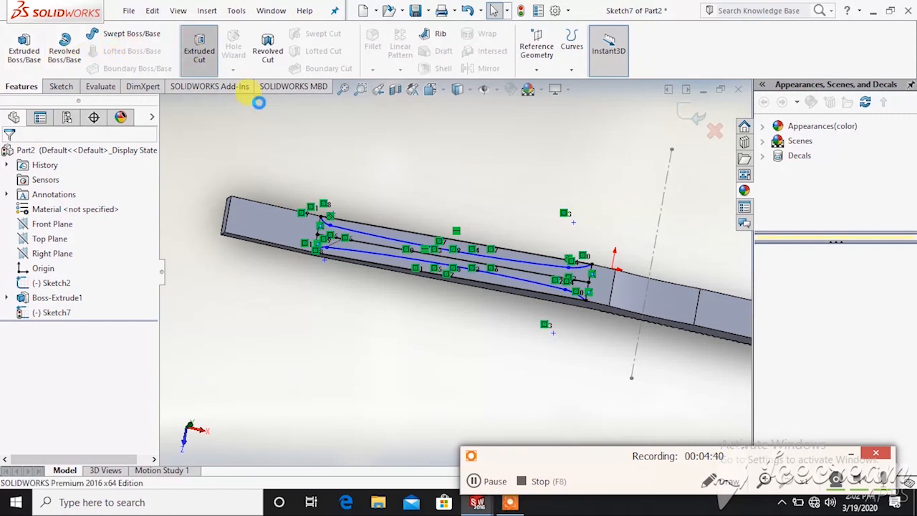
scroll(464, 271, down, 5)
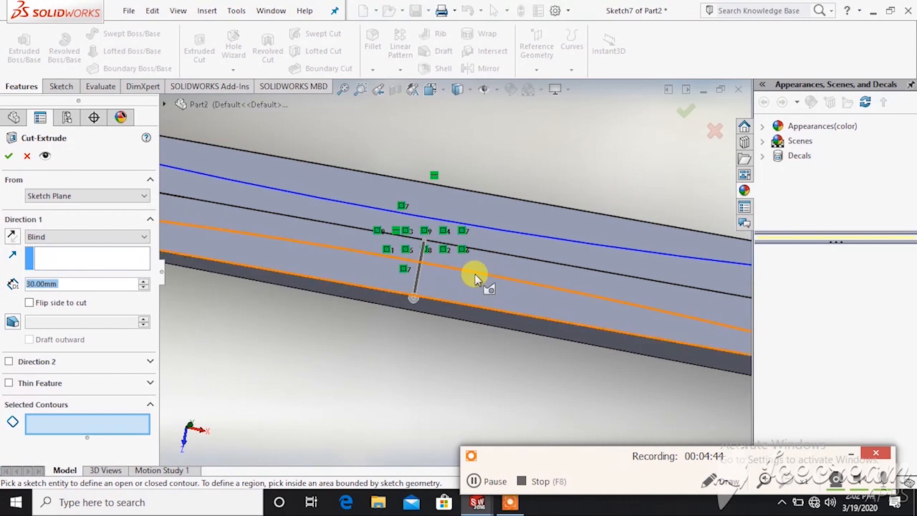
click(476, 279)
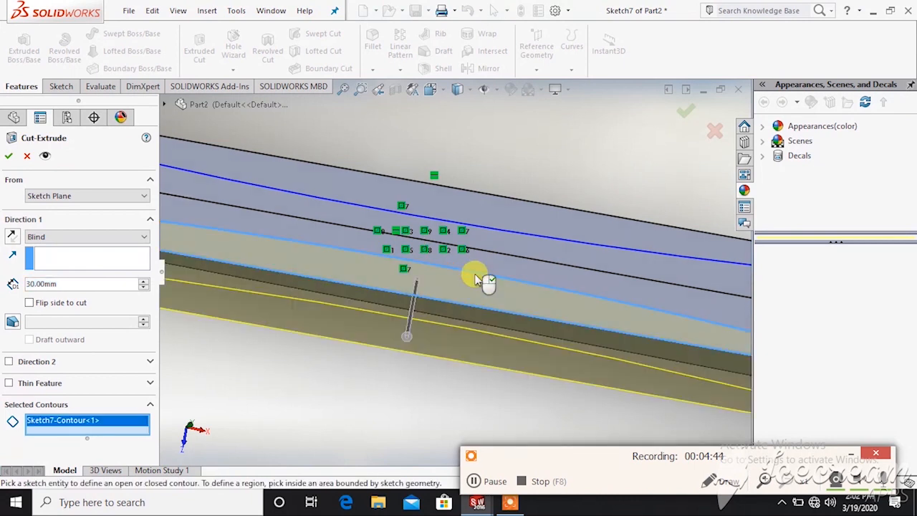
click(507, 225)
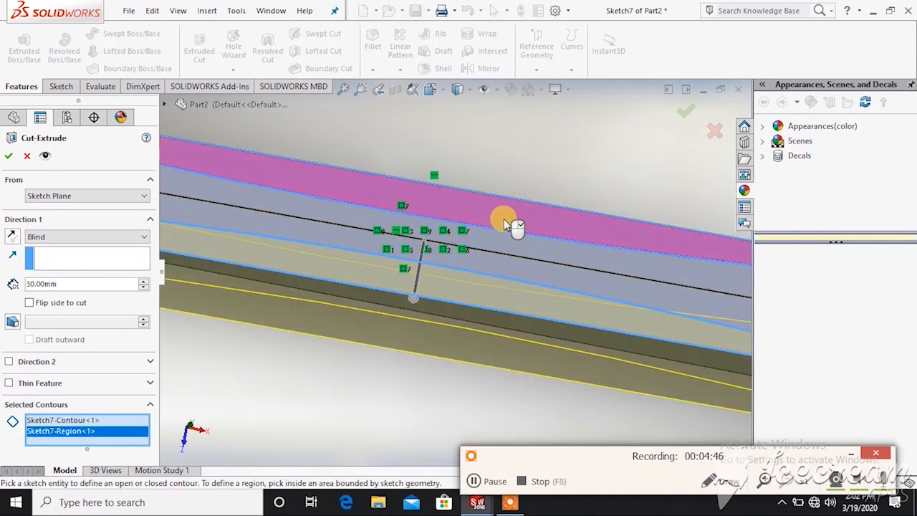
click(10, 156)
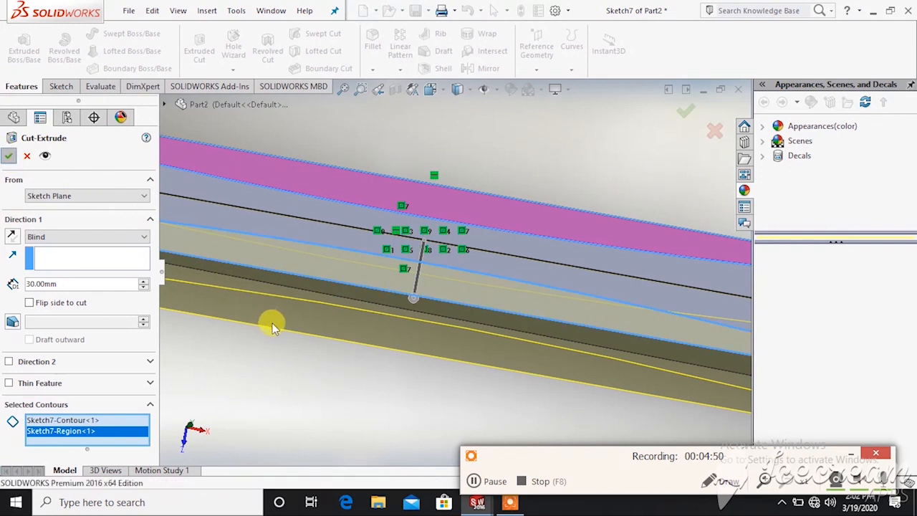
scroll(283, 337, up, 5)
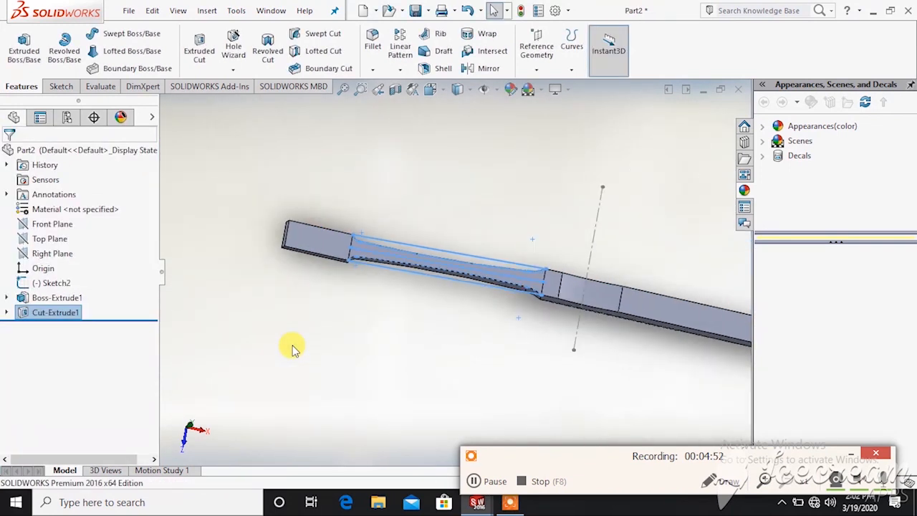
click(486, 482)
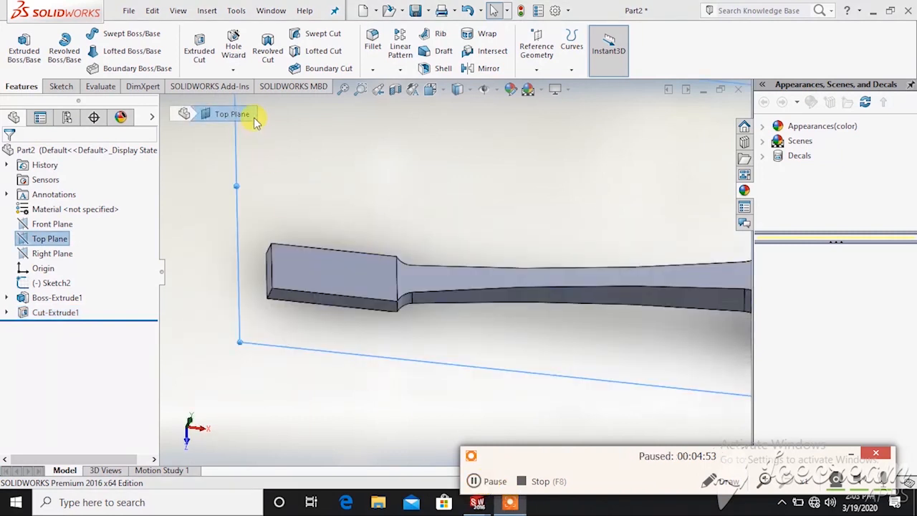
Start a symmetric fillet on the two corner edges at the head's free end with a 2 mm radius
click(369, 45)
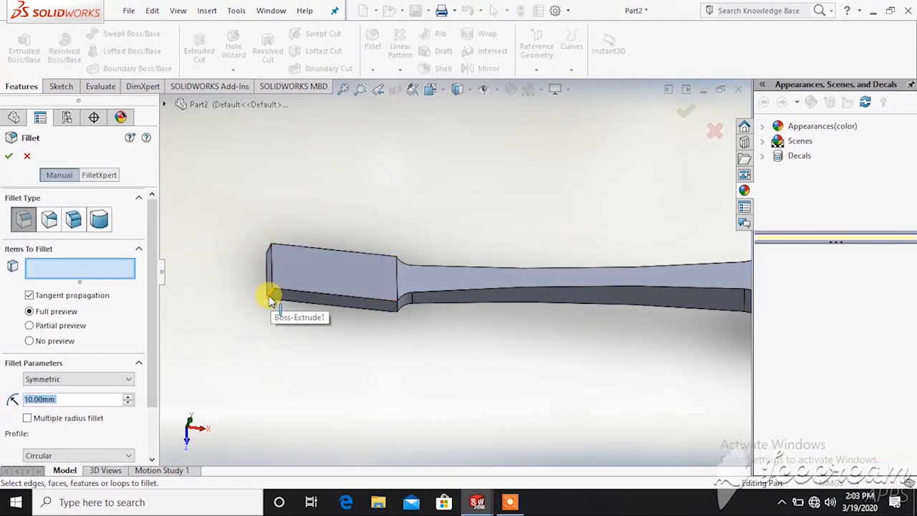
click(270, 300)
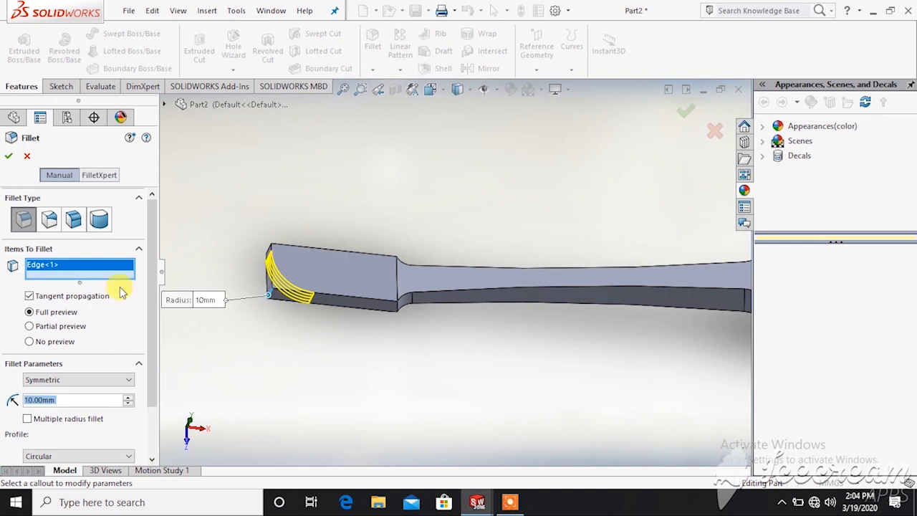
ctrl+middle_drag(191, 263, 219, 341)
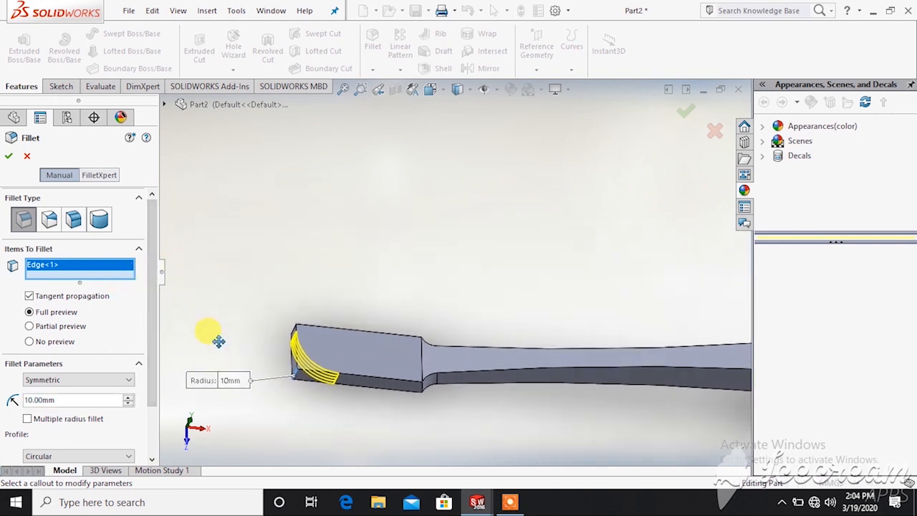
middle_drag(324, 262, 306, 353)
click(306, 356)
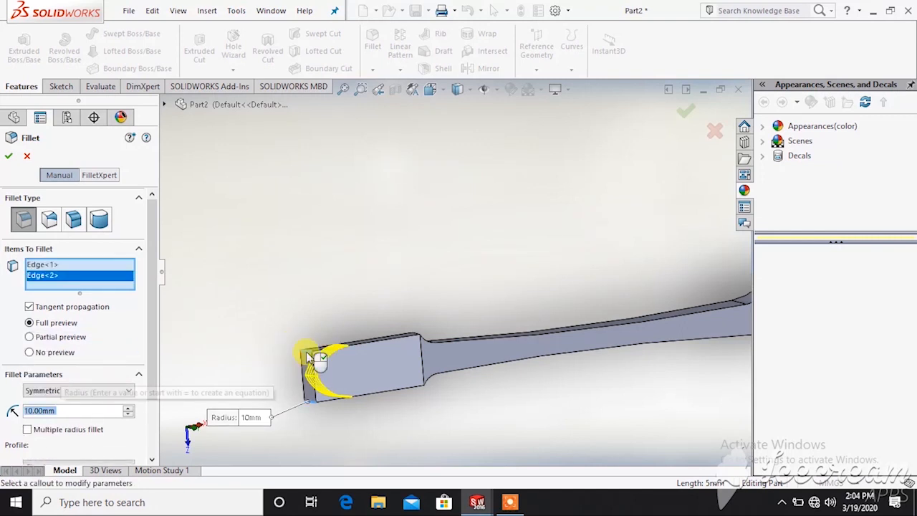
middle_drag(318, 318, 237, 357)
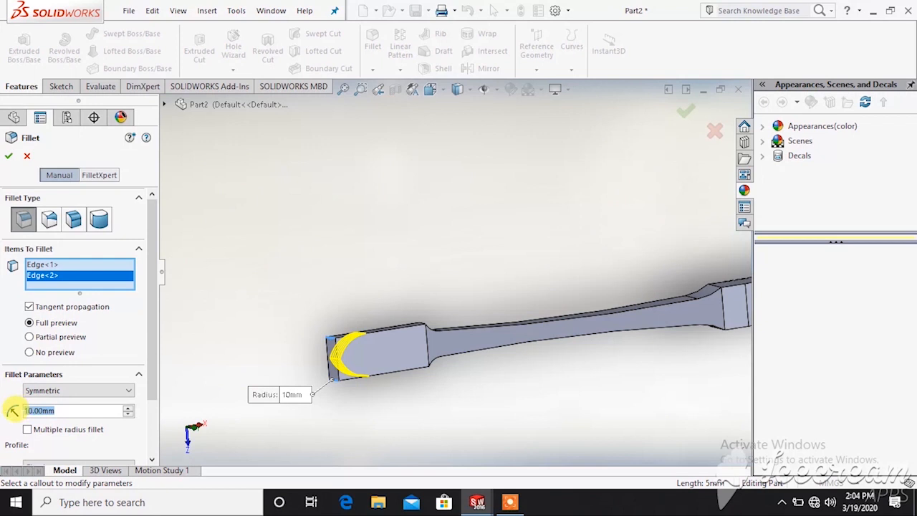
text(2)
key(Return)
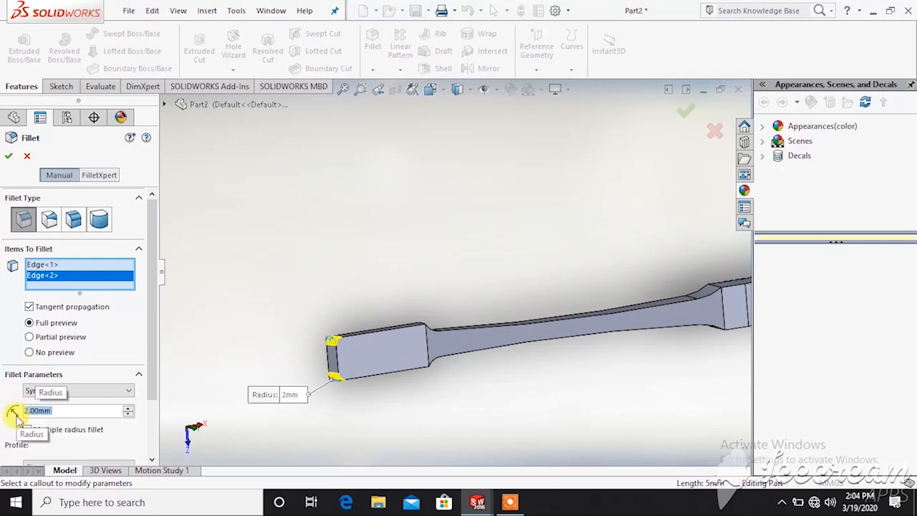
Add the two short corner edges where the head meets the narrowed neck to the fillet selection
middle_drag(235, 311, 209, 235)
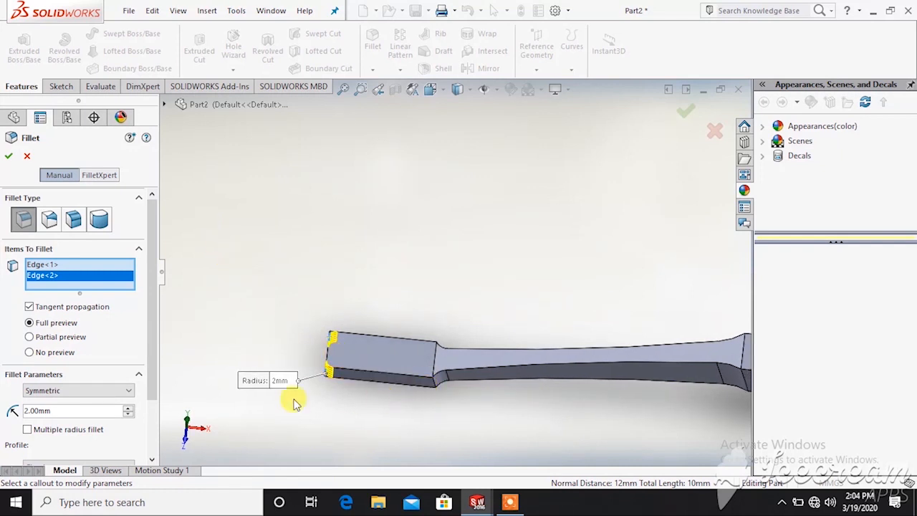
click(433, 381)
middle_drag(448, 294, 442, 326)
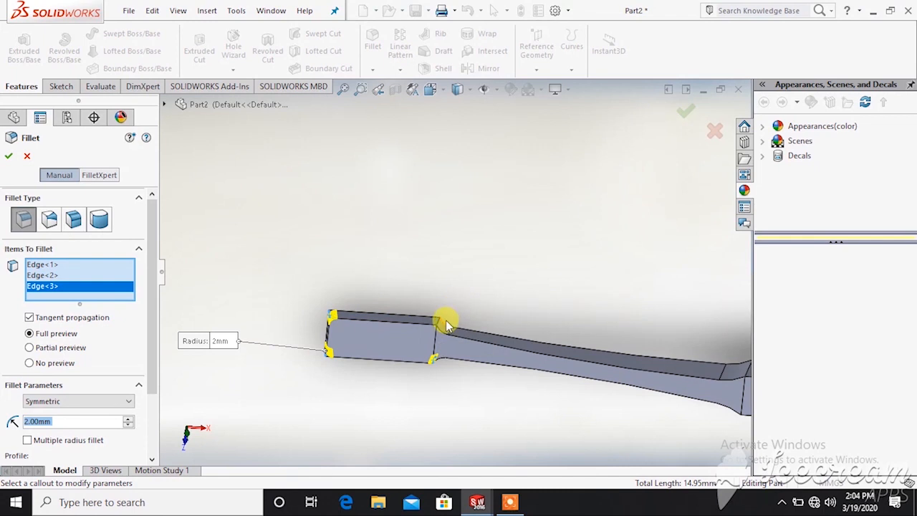
click(443, 324)
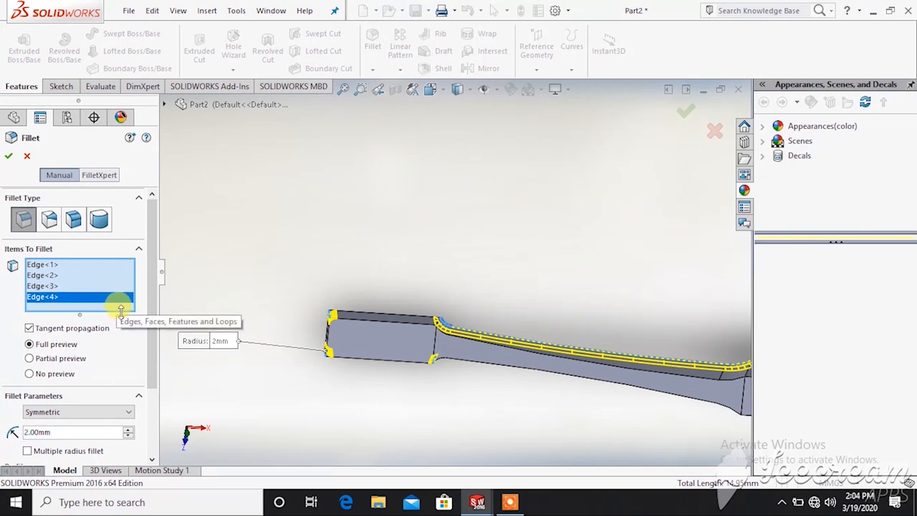
key(Delete)
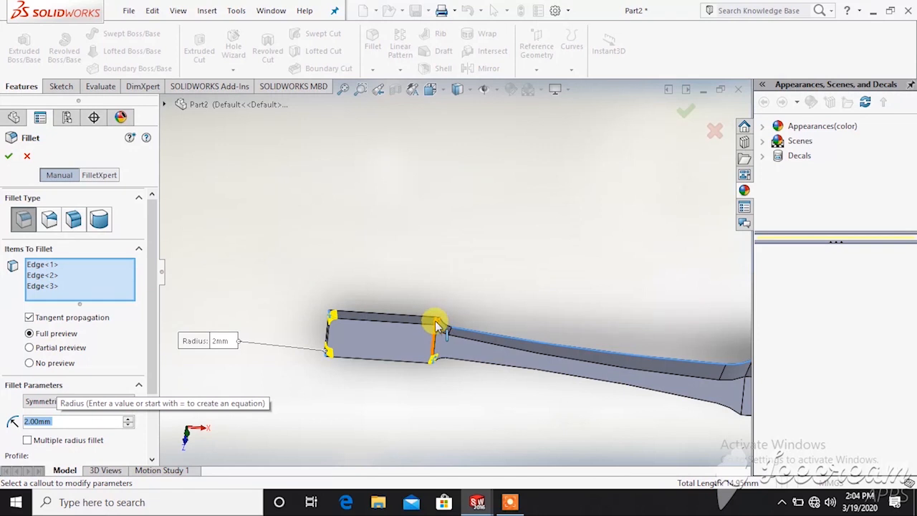
scroll(437, 324, down, 3)
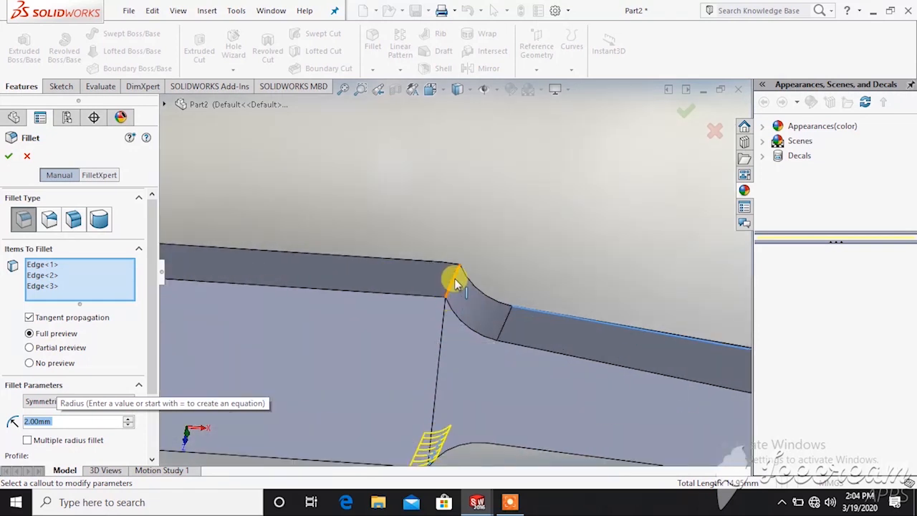
click(456, 284)
scroll(453, 279, up, 4)
middle_drag(358, 312, 357, 260)
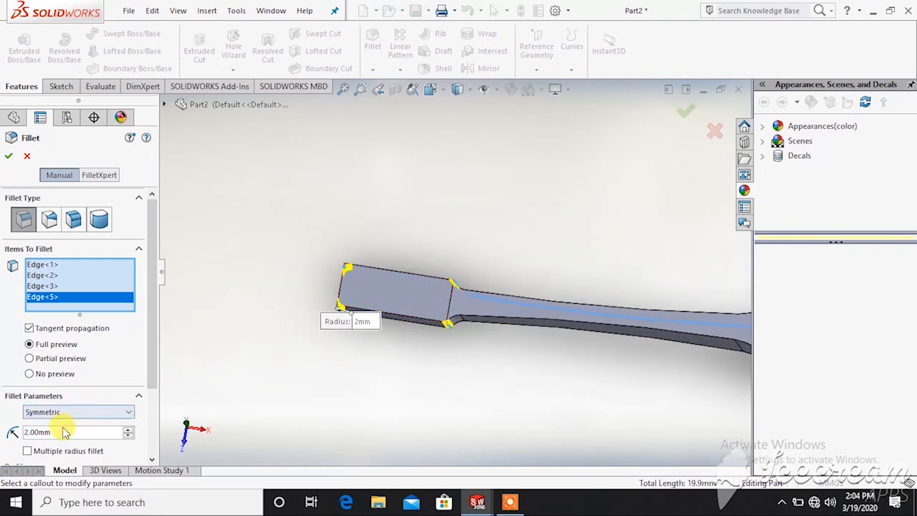
Set the fillet radius to 3 mm and apply it to the four selected edges
double_click(35, 432)
text(3)
key(Return)
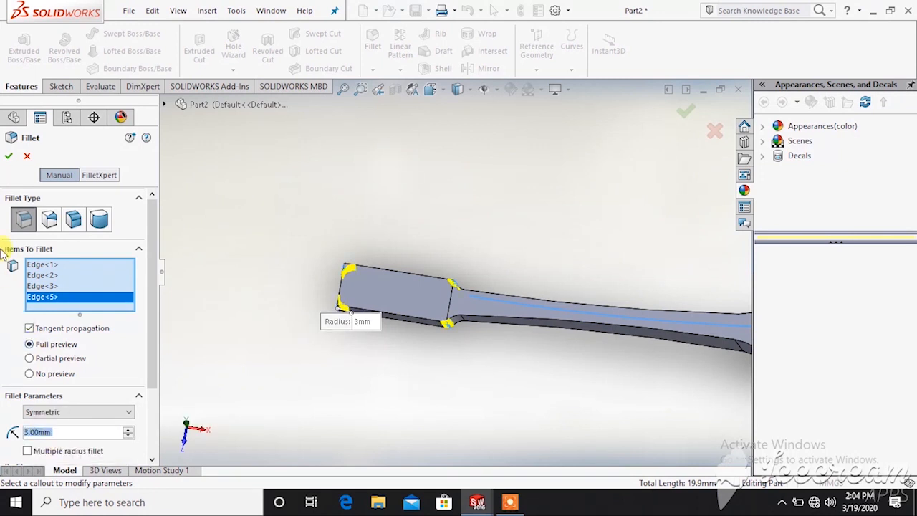
click(8, 158)
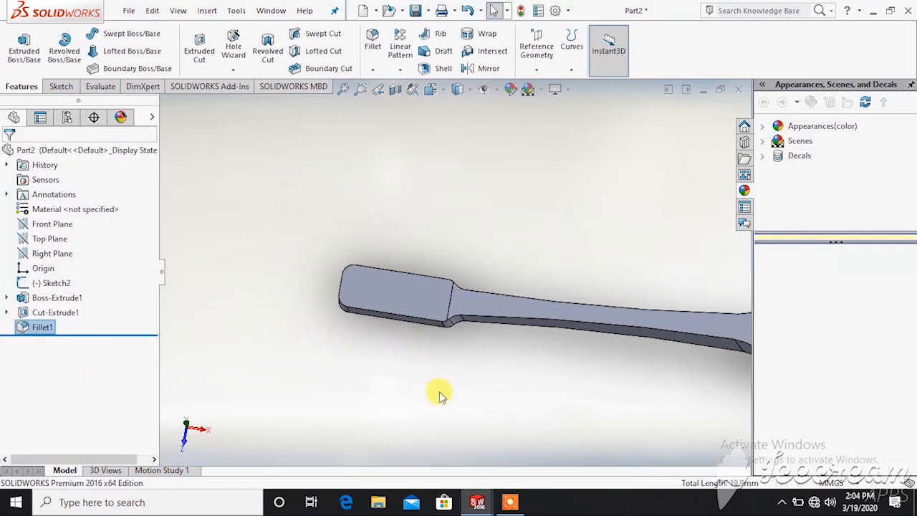
Start a sketch on the head's flat top face and draw a circle of about 0.5 mm radius near its upper edge, close to the neck
click(527, 504)
click(475, 481)
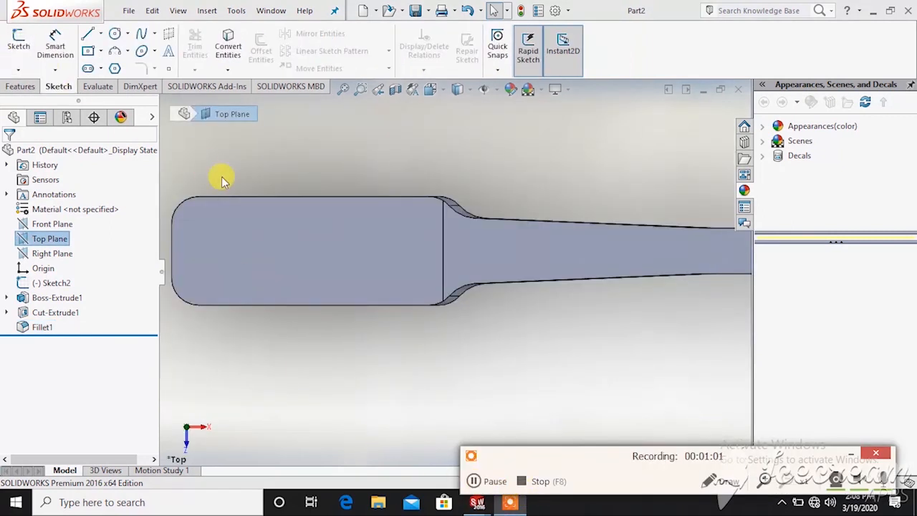
click(287, 221)
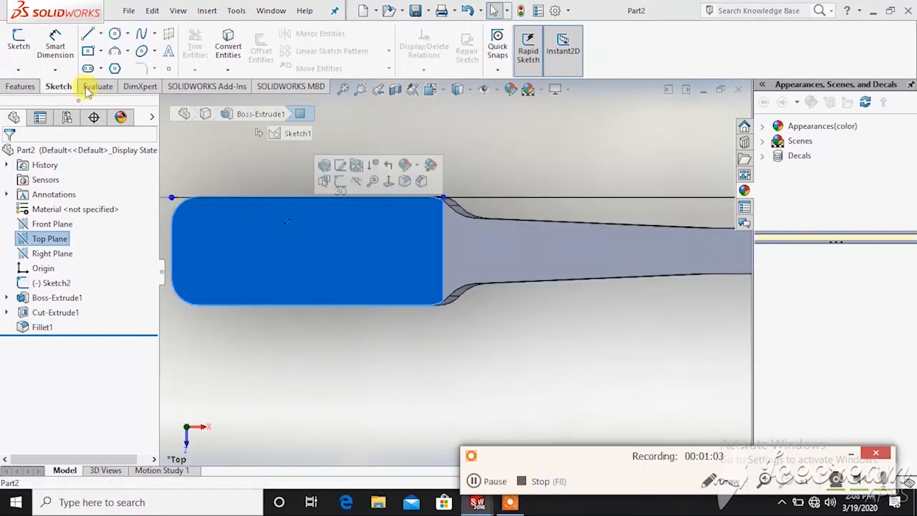
click(19, 40)
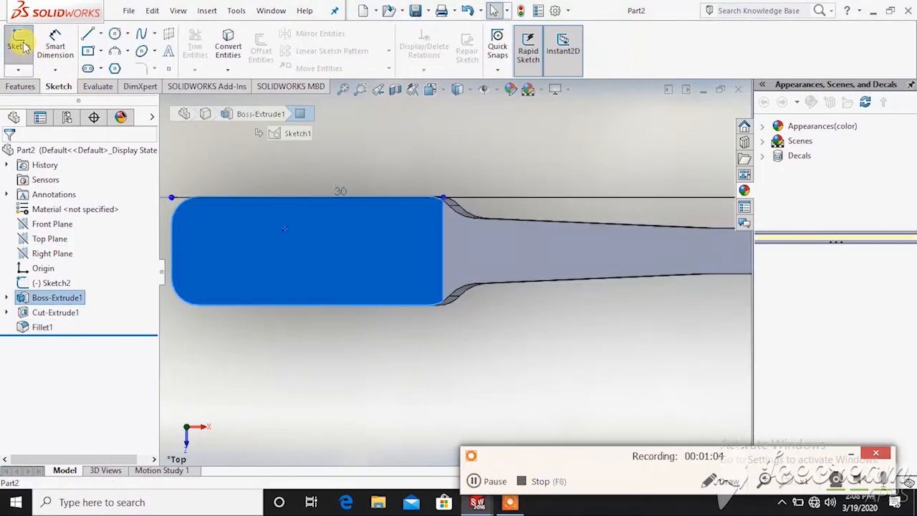
click(116, 35)
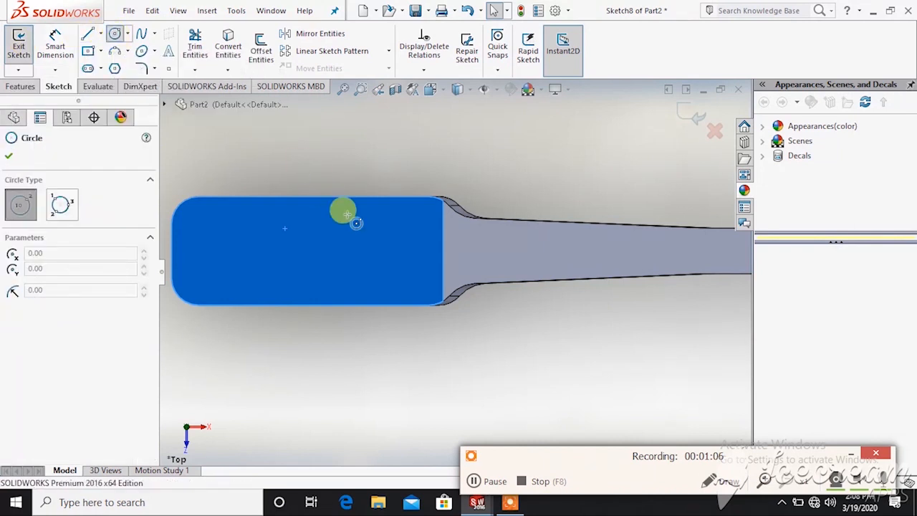
click(403, 210)
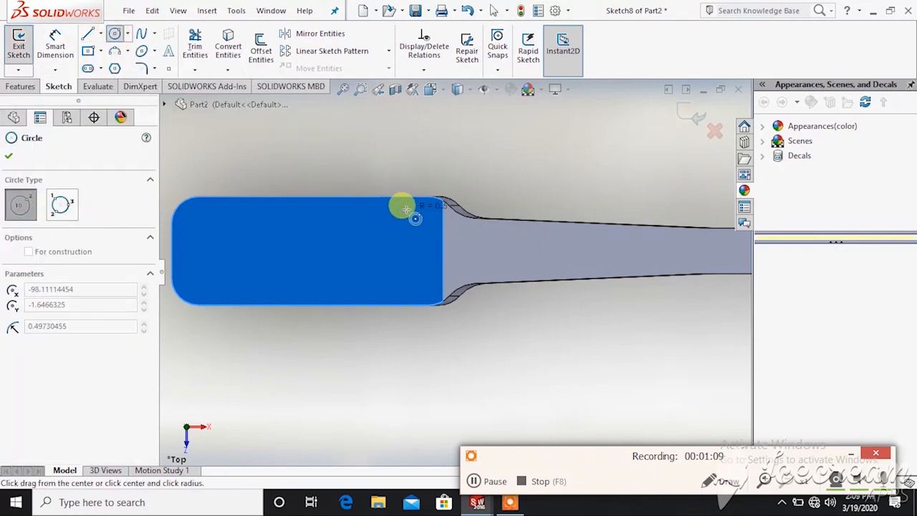
click(407, 207)
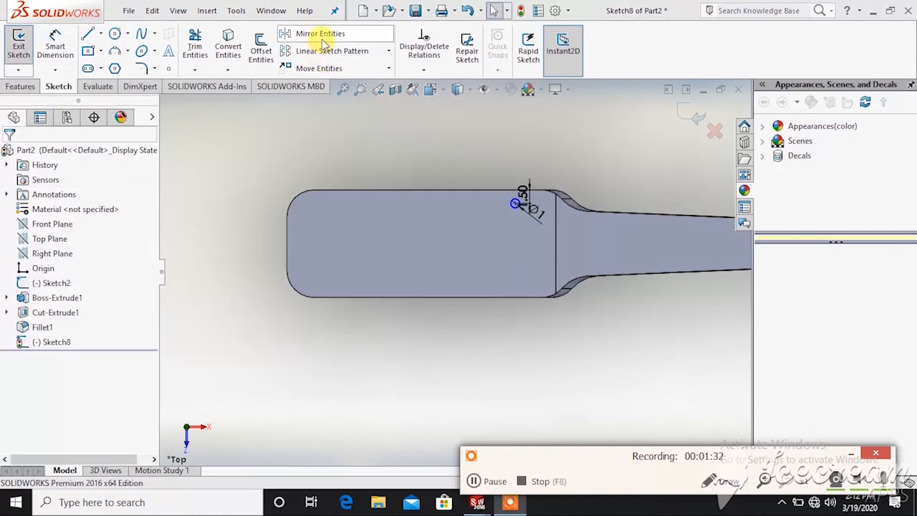
Start a linear sketch pattern of the small circle along the X-axis, reversed to run toward the head's free end
click(321, 36)
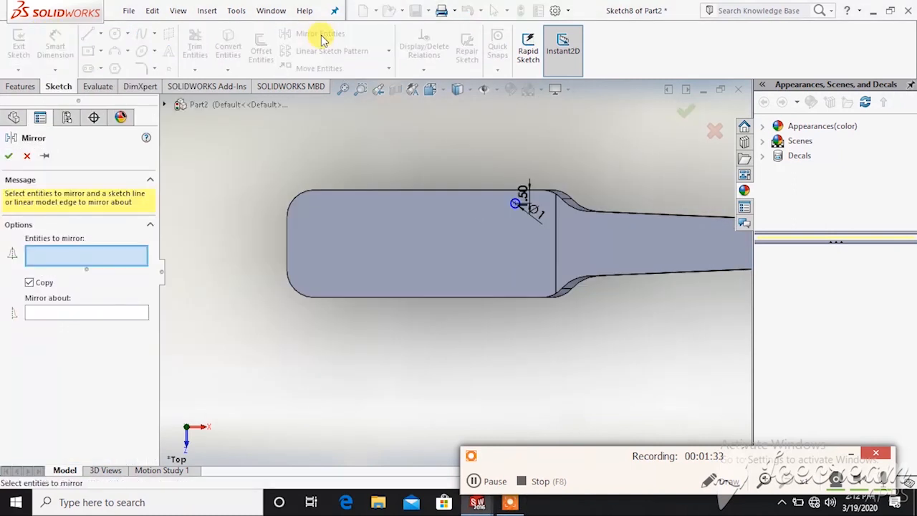
click(27, 155)
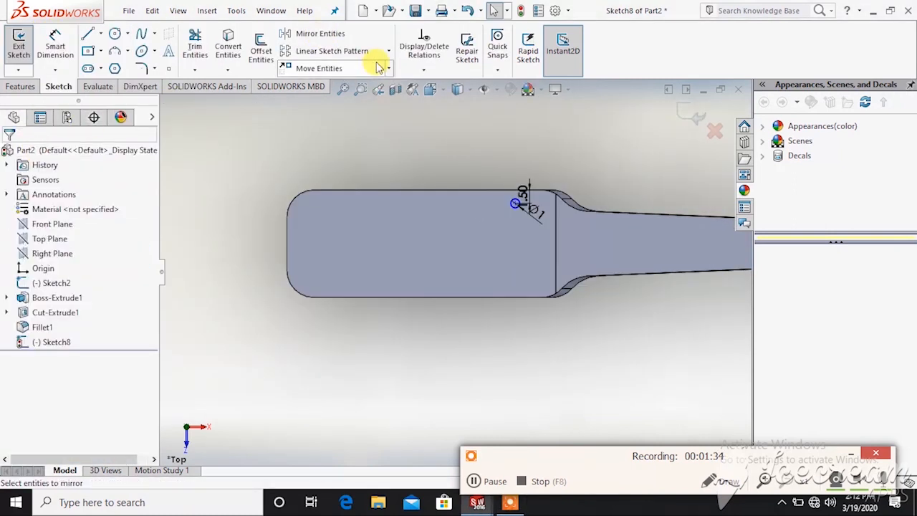
click(306, 50)
scroll(501, 204, down, 5)
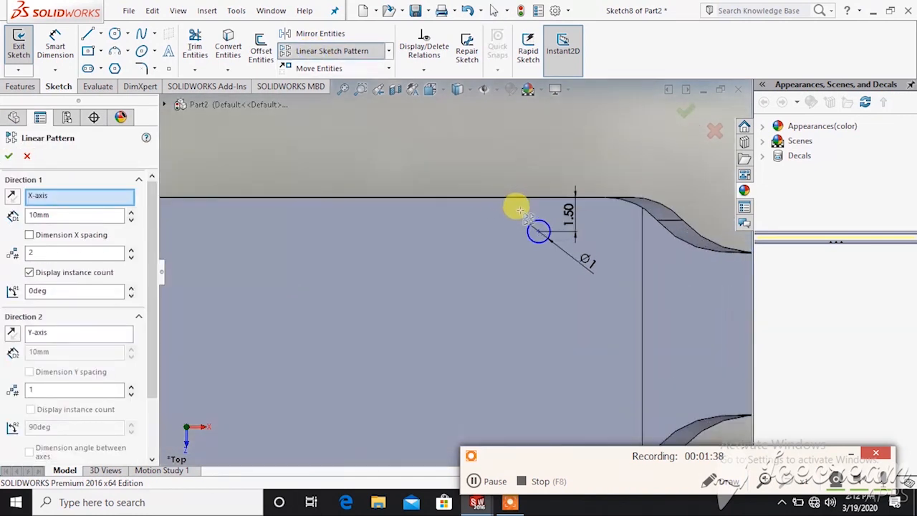
click(554, 255)
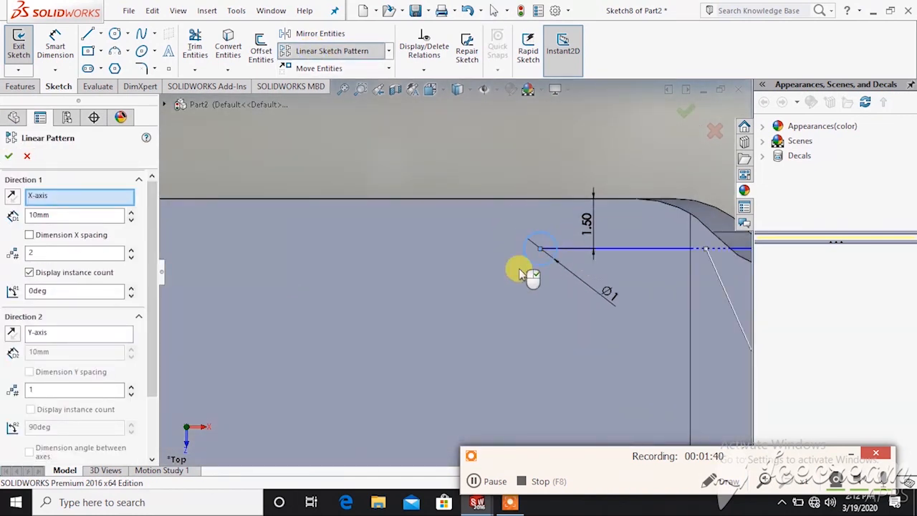
scroll(459, 265, up, 5)
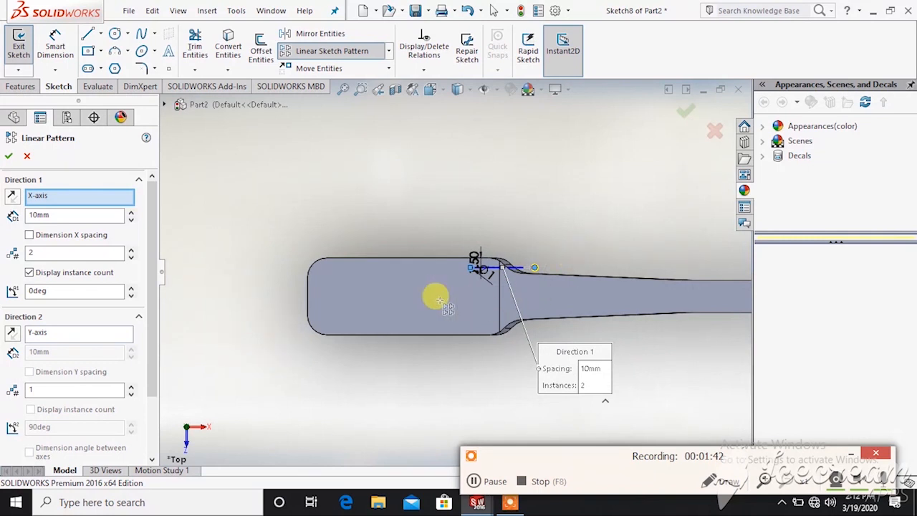
click(12, 197)
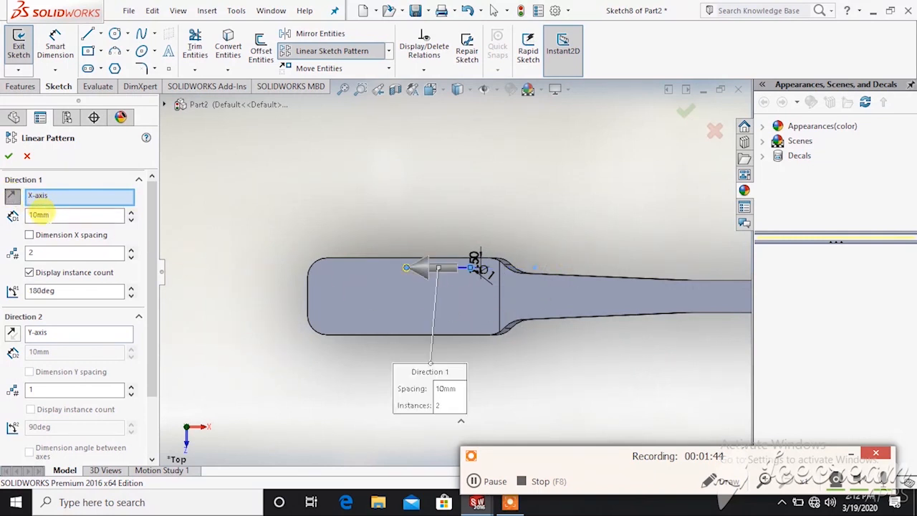
Set the pattern's first direction to 1.1 mm spacing with 22 instances
text(1)
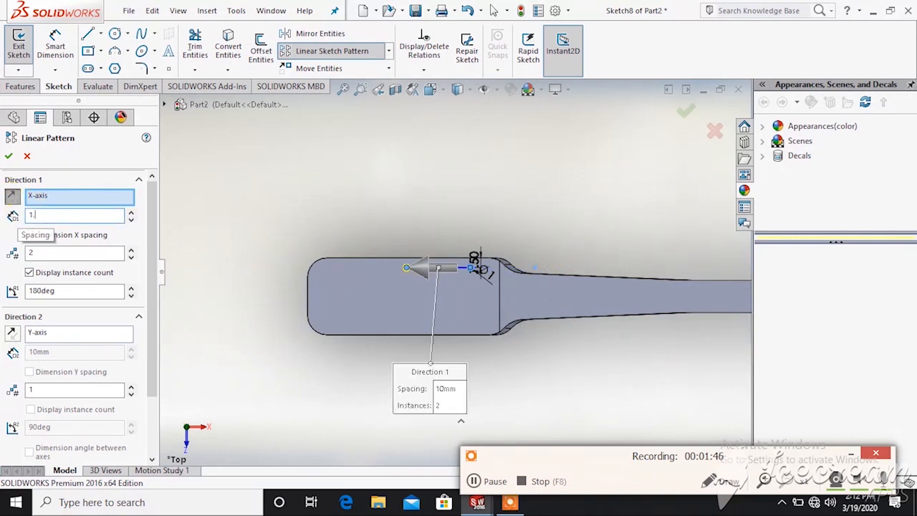
text(.1)
key(Return)
click(32, 252)
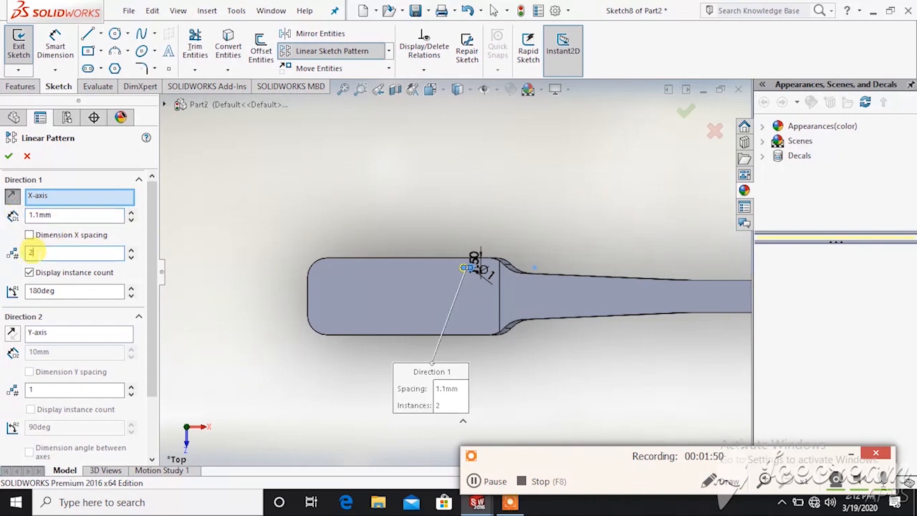
text(2)
click(33, 253)
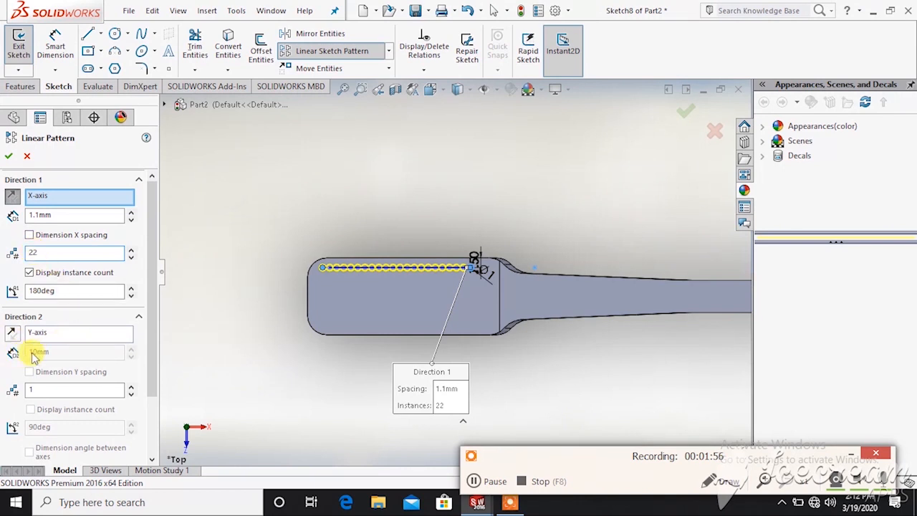
Give the pattern's Y direction 9 instances at 1.1 mm spacing, reverse it across the head's face, and apply the pattern
click(32, 389)
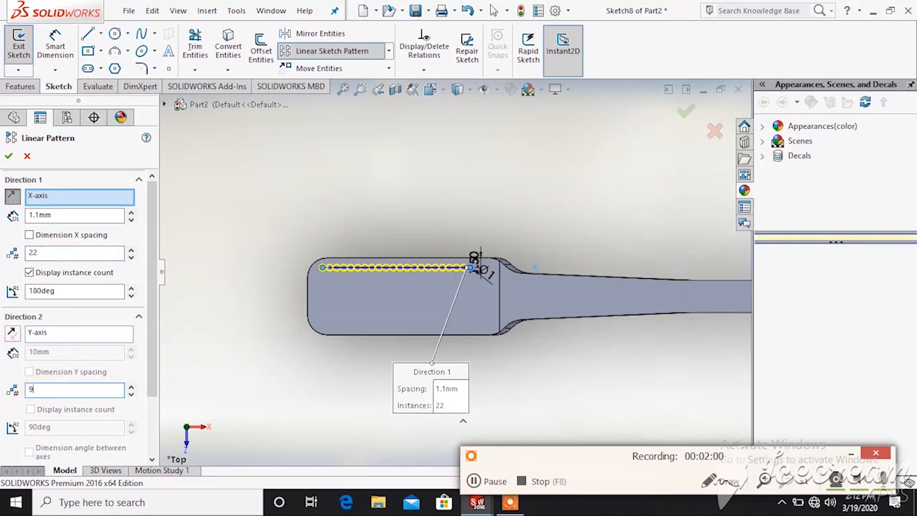
click(44, 352)
text(1)
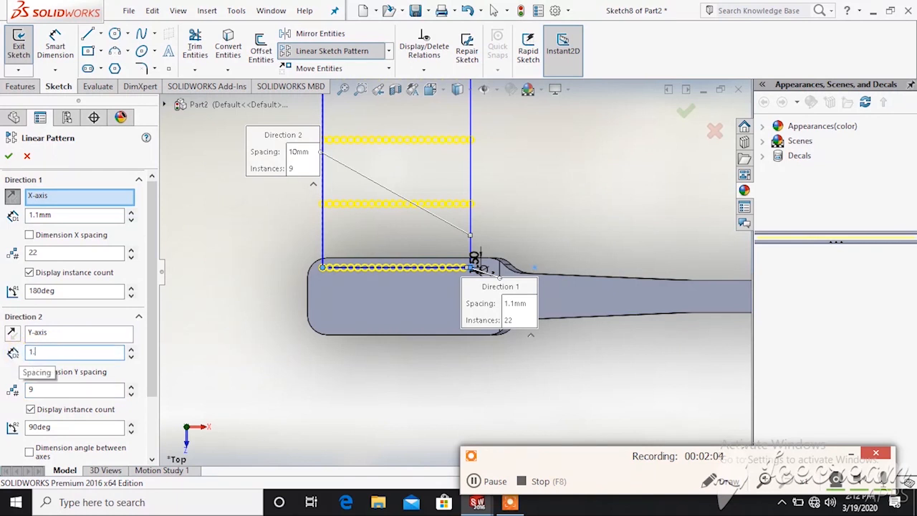
key(Return)
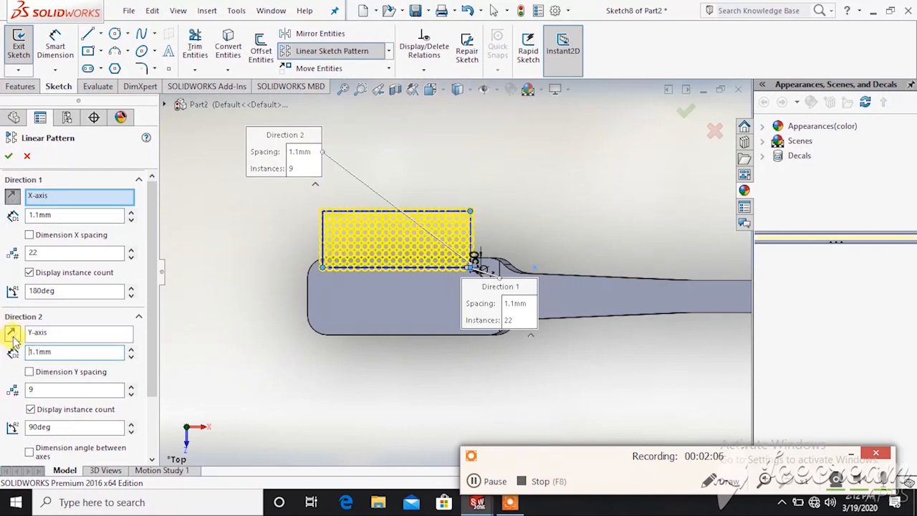
click(12, 352)
scroll(357, 352, down, 2)
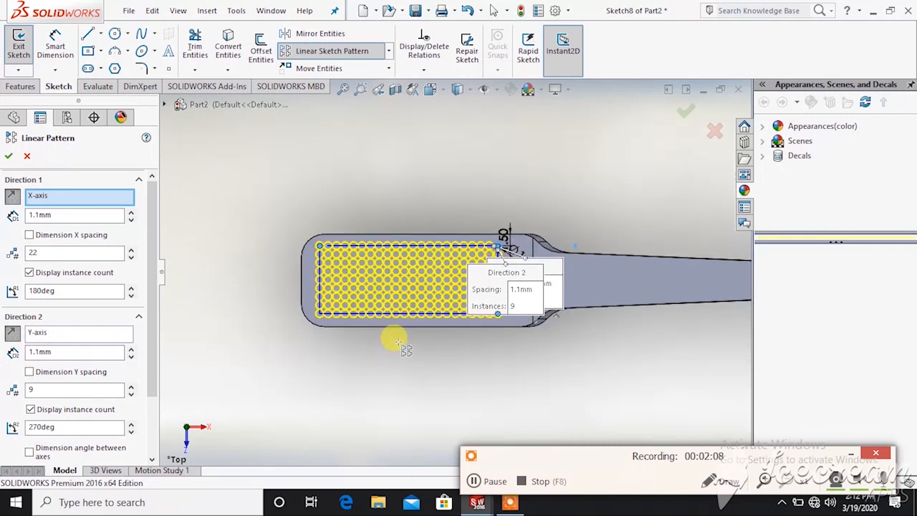
scroll(453, 328, down, 1)
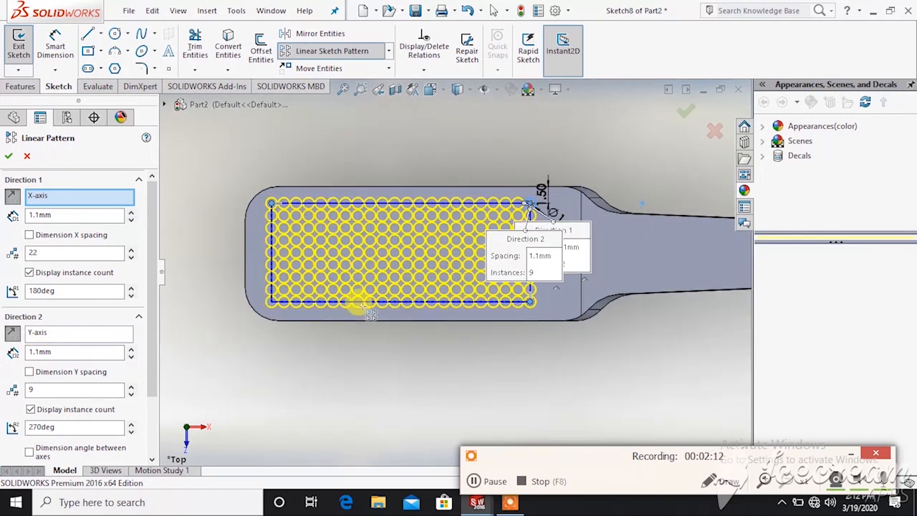
click(10, 158)
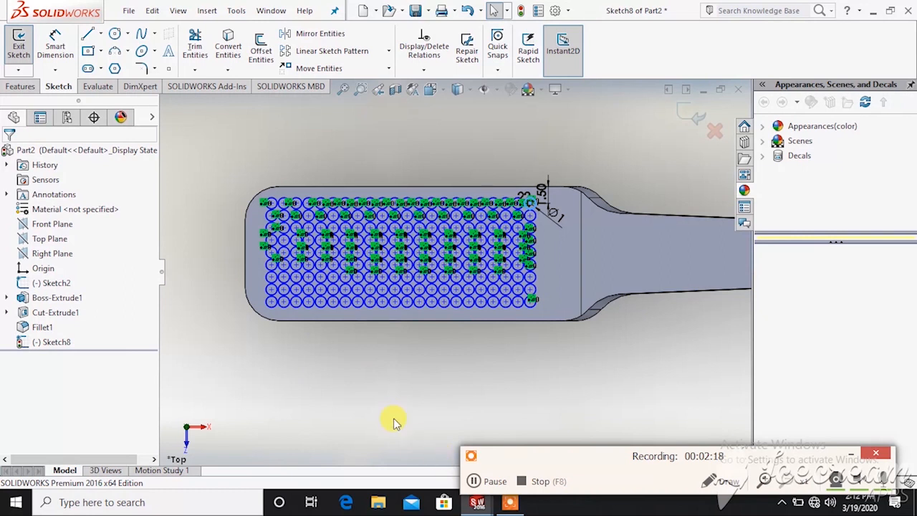
Extrude the patterned circles upward from the head's face as bristles with a 30 mm blind depth and merged result
click(19, 86)
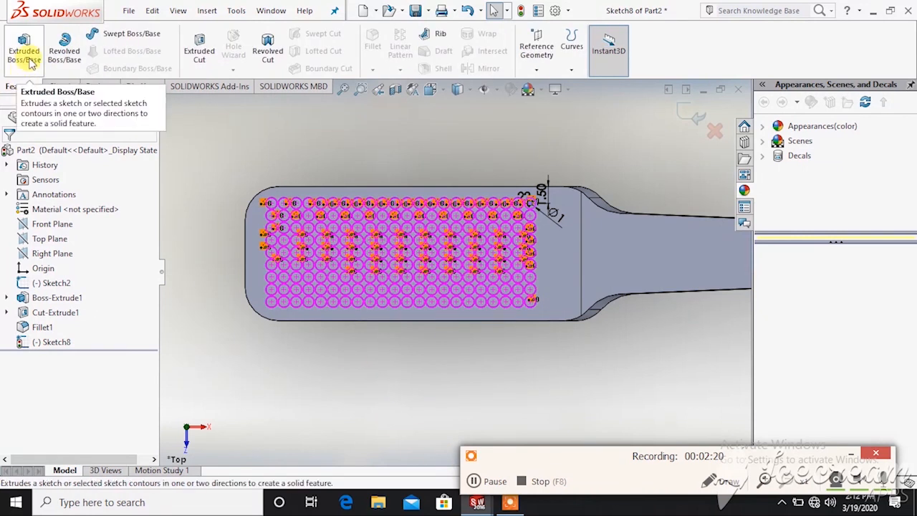
click(29, 62)
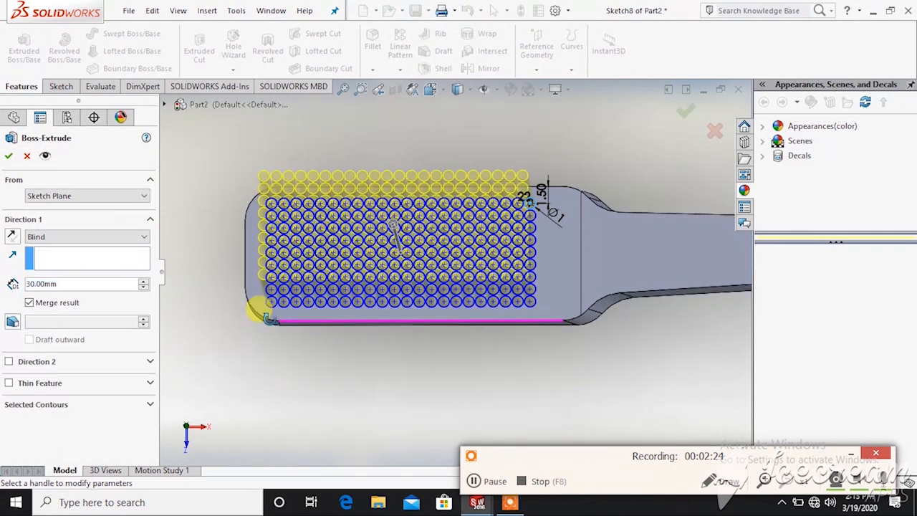
middle_drag(259, 250, 266, 240)
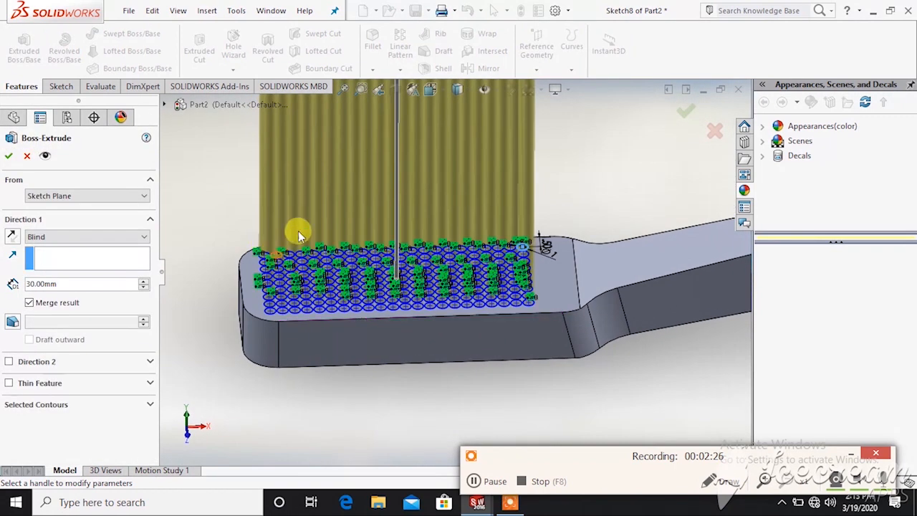
scroll(381, 149, up, 1)
scroll(475, 182, up, 4)
scroll(477, 175, down, 6)
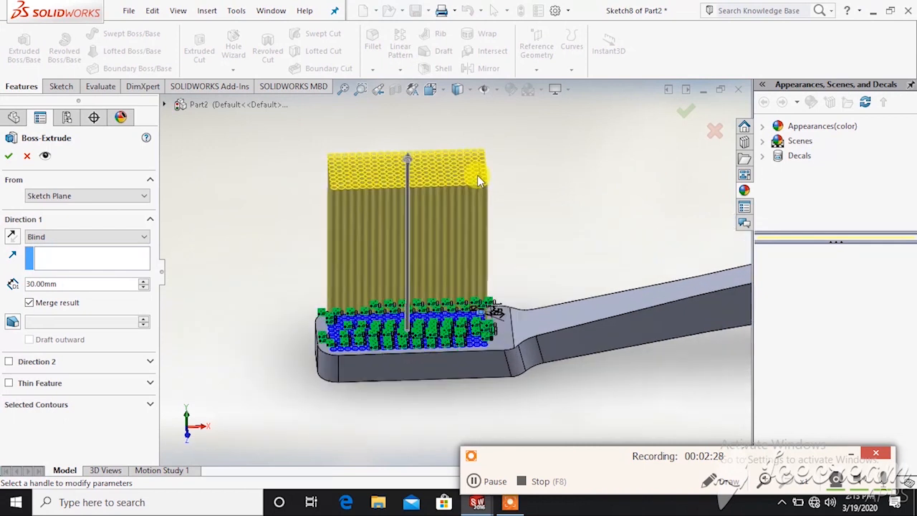
scroll(467, 194, up, 2)
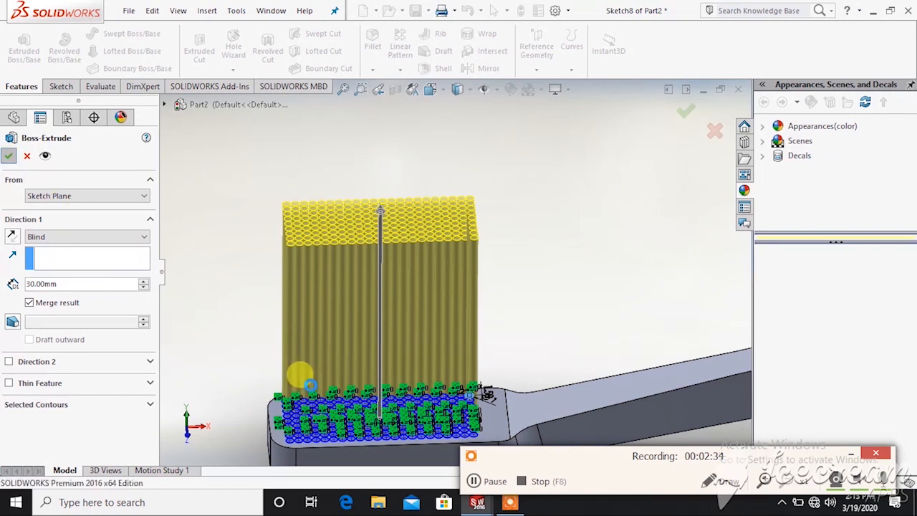
key(Return)
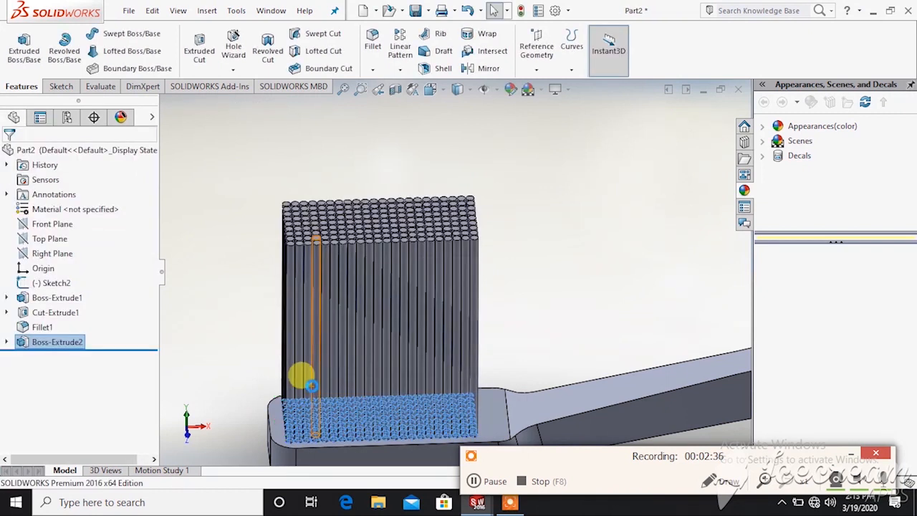
scroll(340, 370, up, 3)
middle_drag(344, 368, 428, 324)
scroll(429, 324, down, 4)
scroll(440, 318, up, 1)
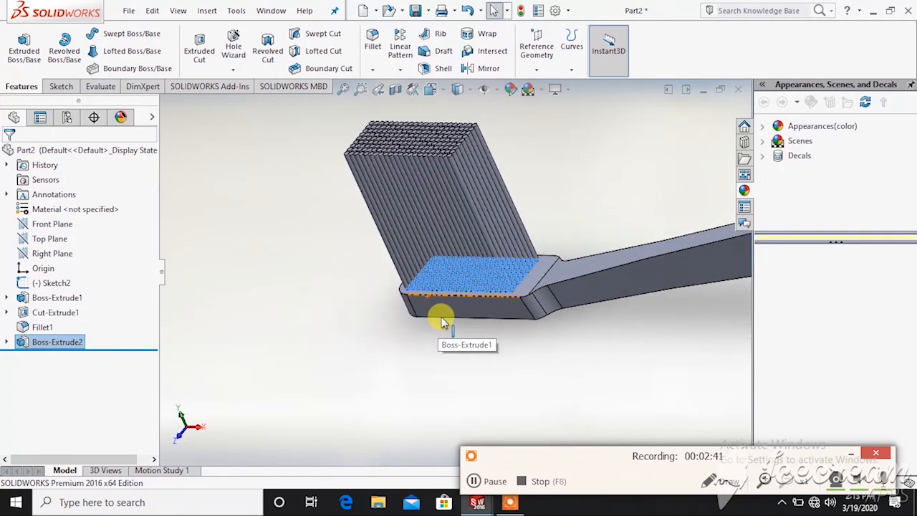
click(473, 481)
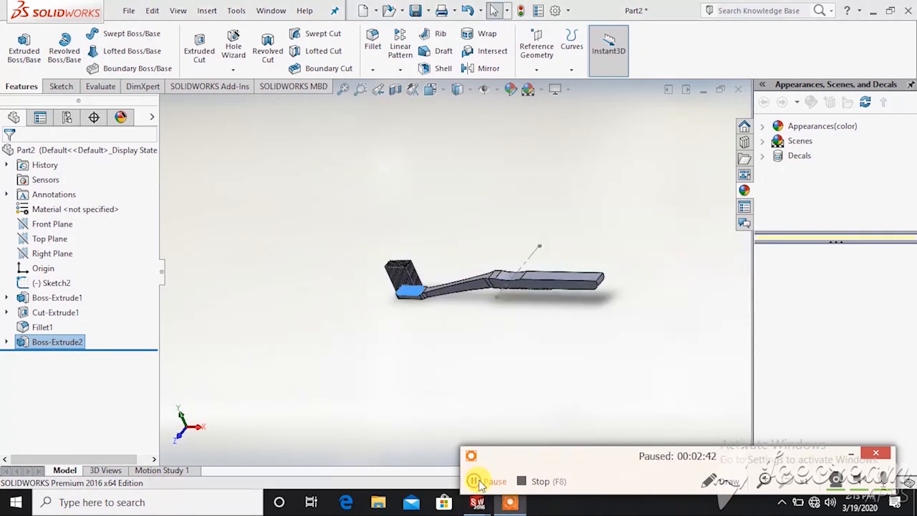
click(474, 480)
Start a sketch on the Front Plane, viewed normal to it
click(61, 87)
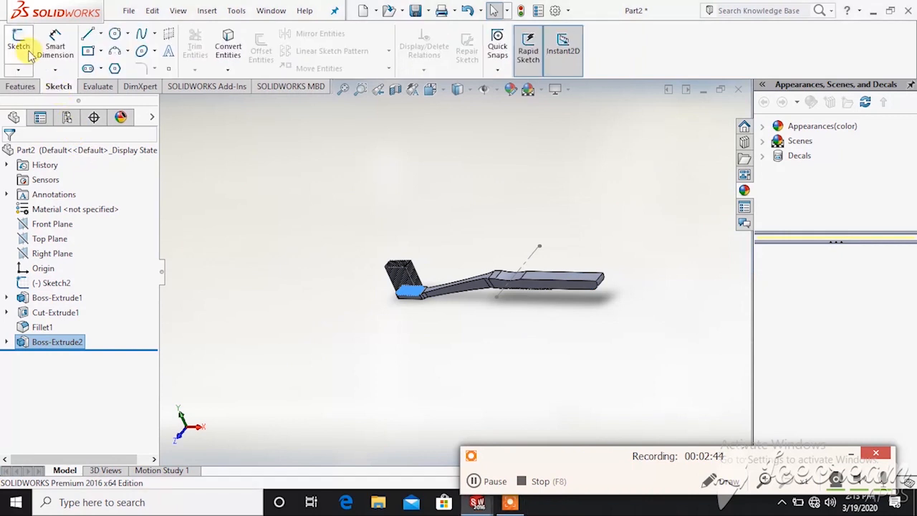
click(52, 223)
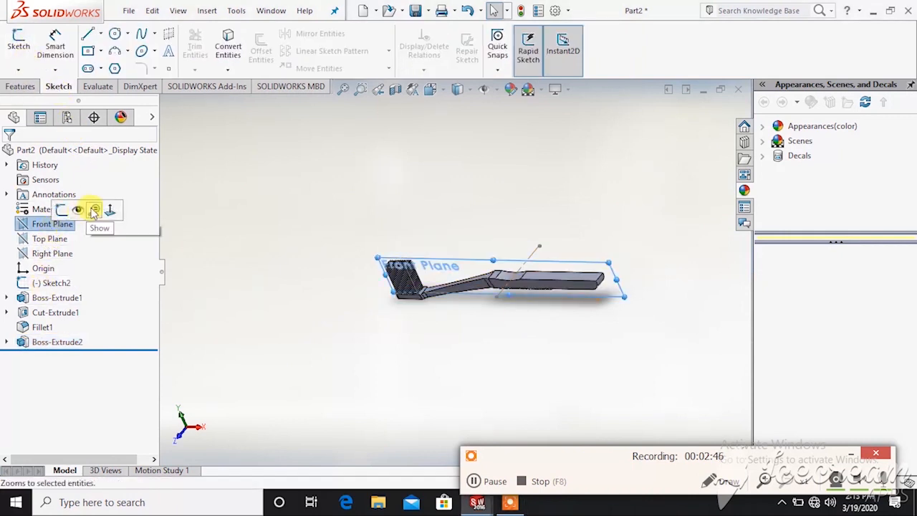
click(111, 209)
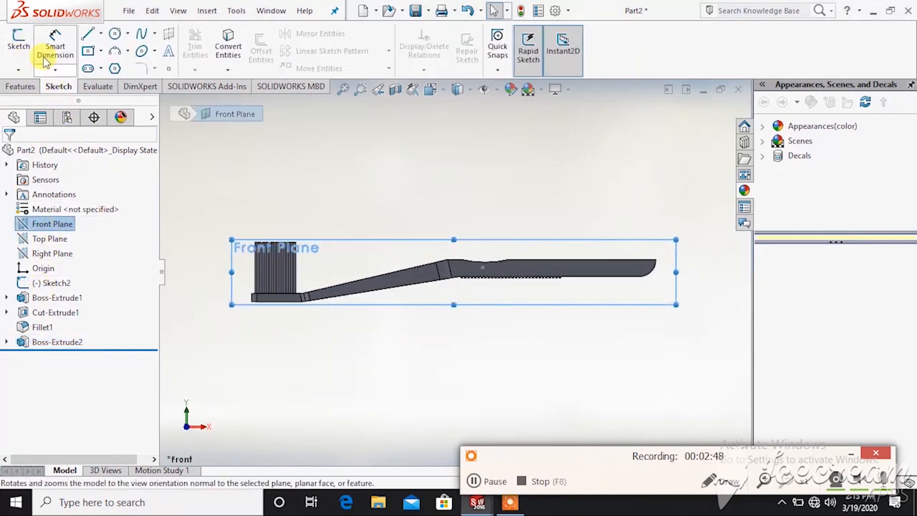
click(19, 41)
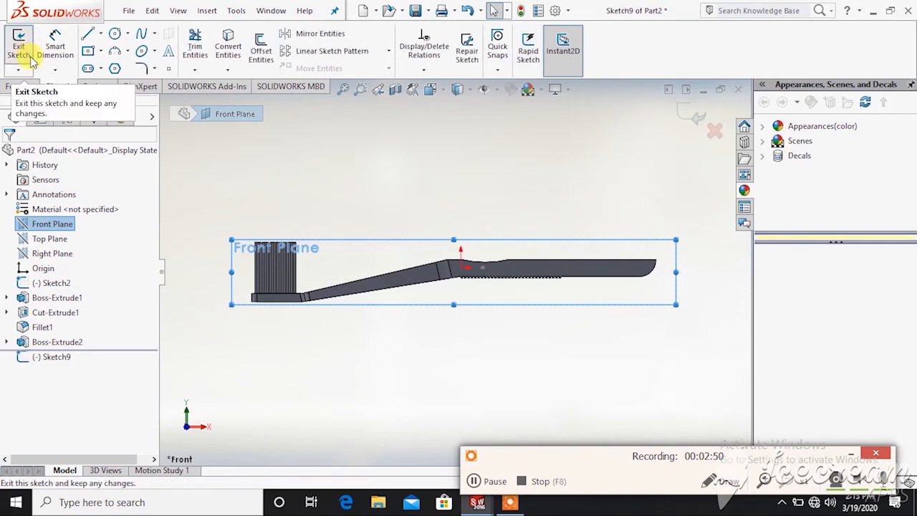
Sketch two connected lines forming an open V beside the bristles' outer side, each about 5.18 mm long
click(88, 35)
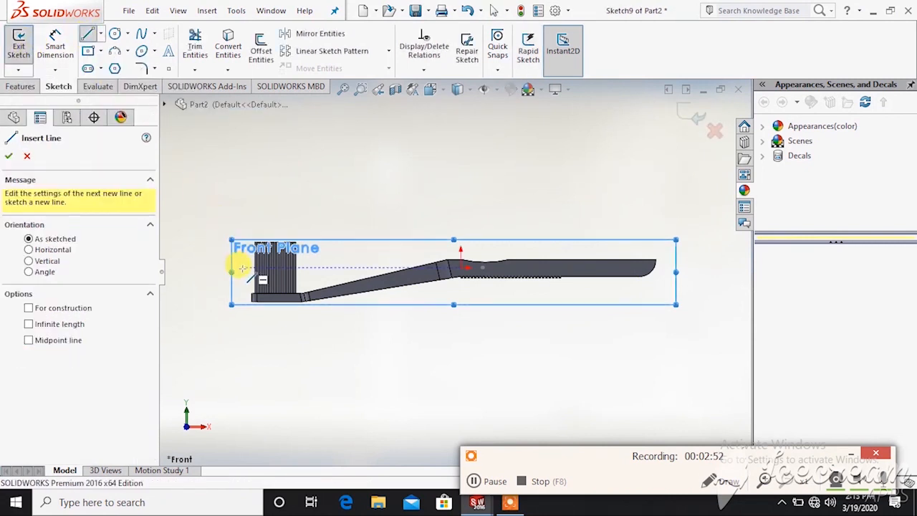
scroll(288, 265, down, 5)
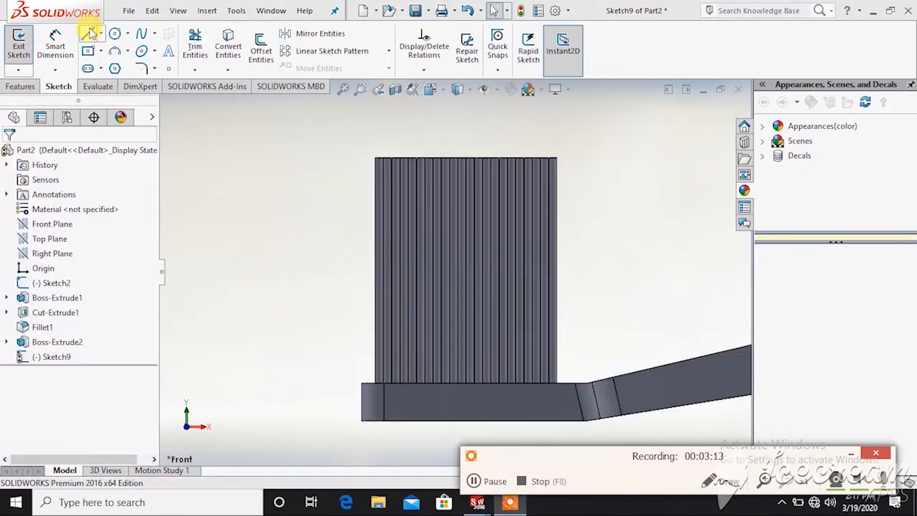
click(88, 34)
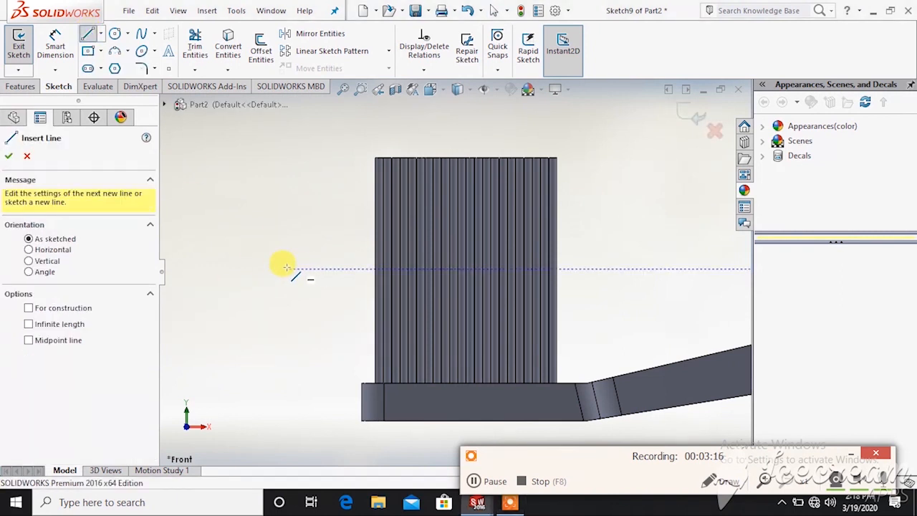
click(265, 268)
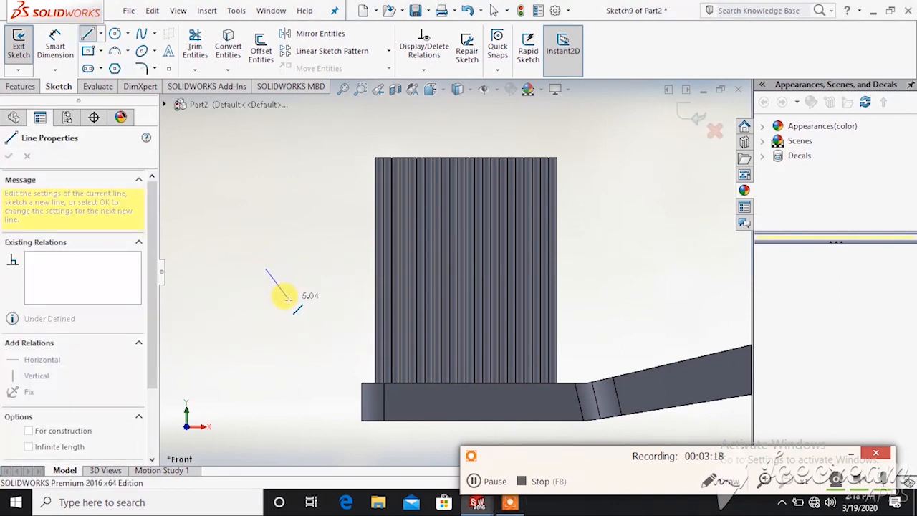
click(287, 301)
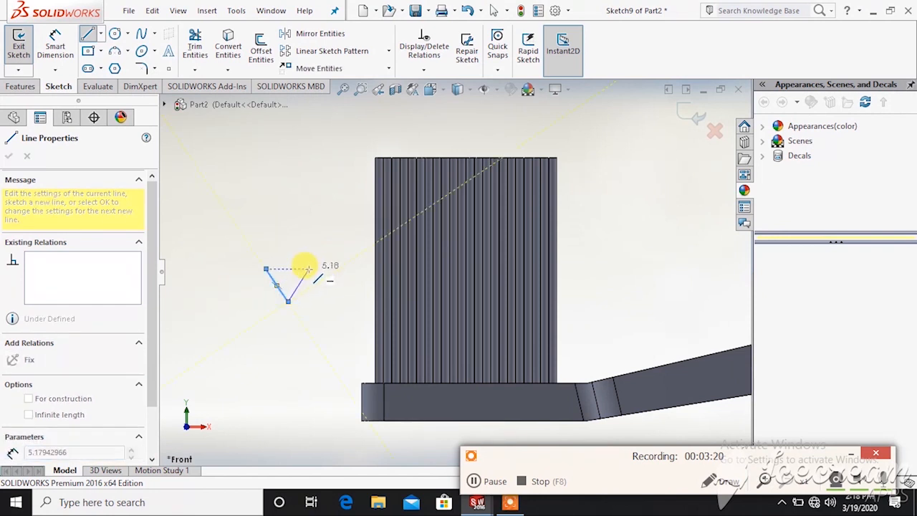
click(308, 268)
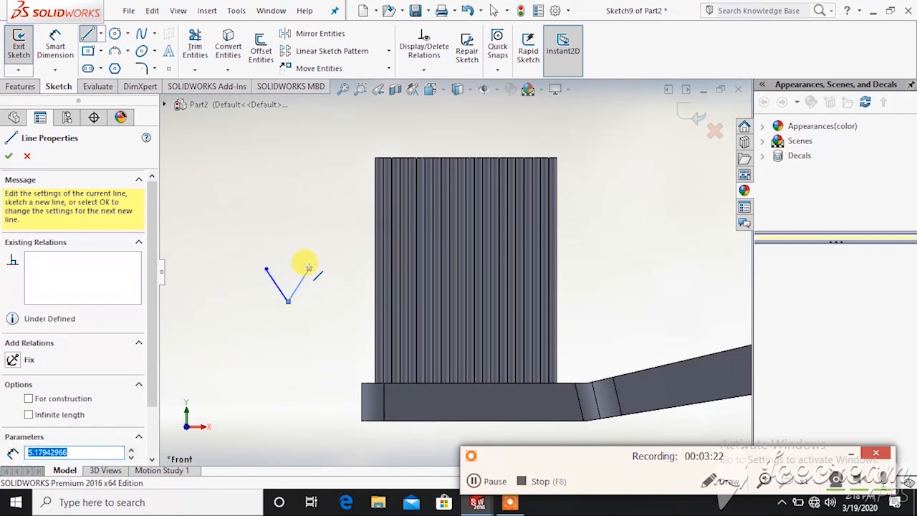
Dimension the V's lower vertex 12 mm above the upper outer corner of the brush head
click(55, 44)
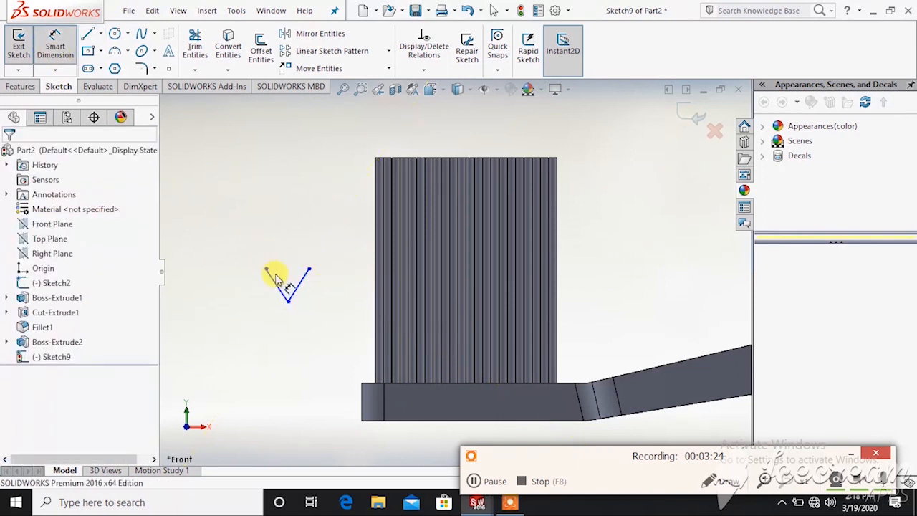
click(288, 301)
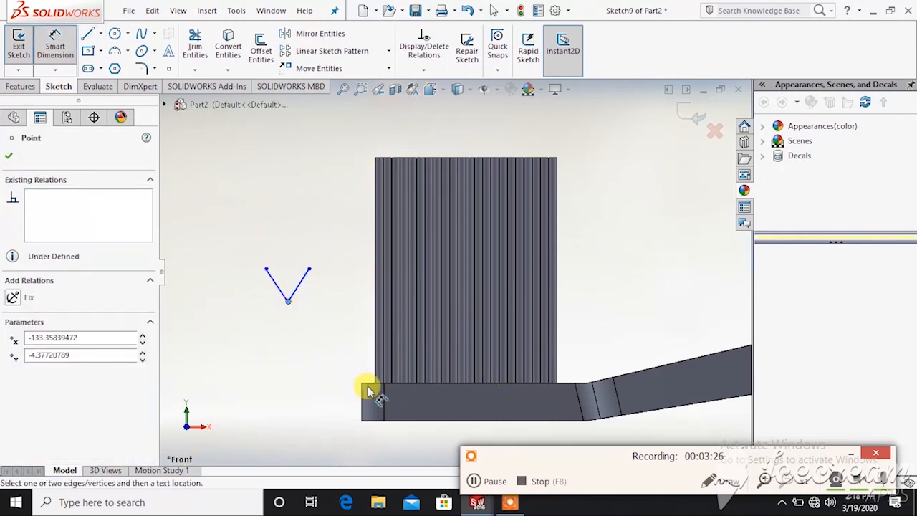
click(361, 384)
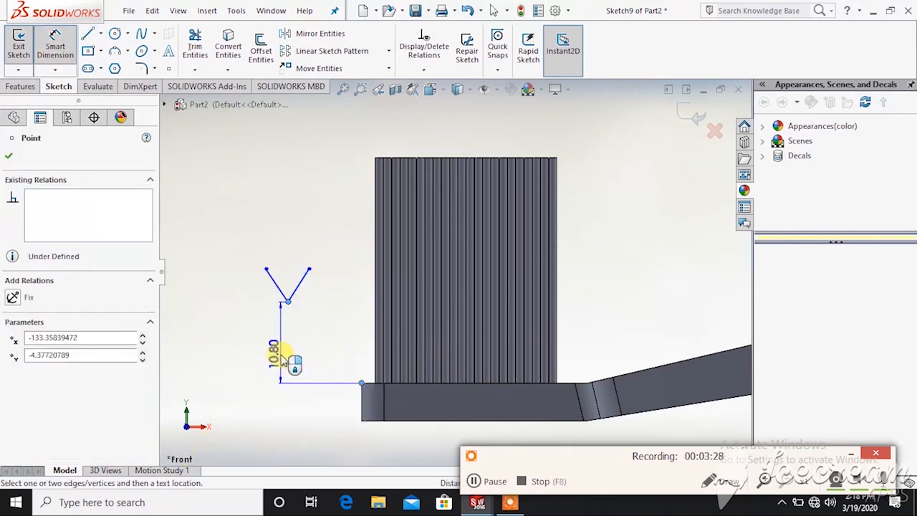
click(283, 353)
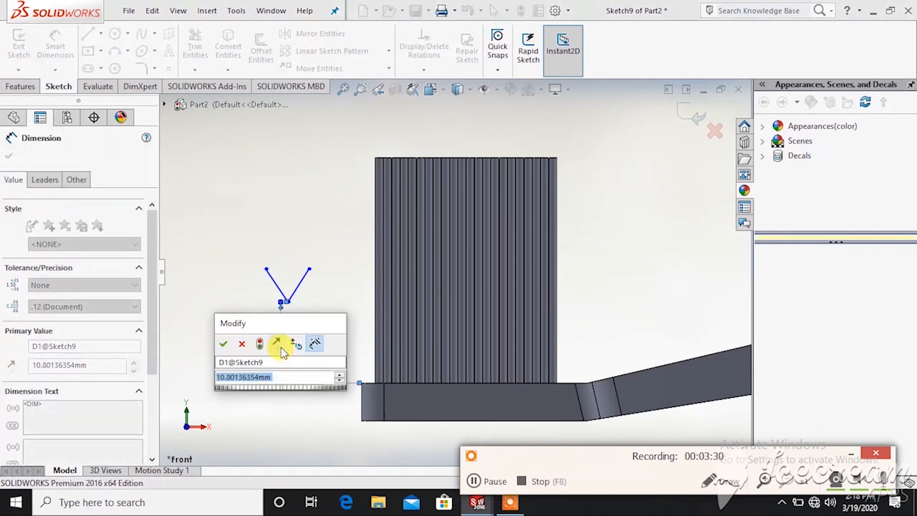
text(12)
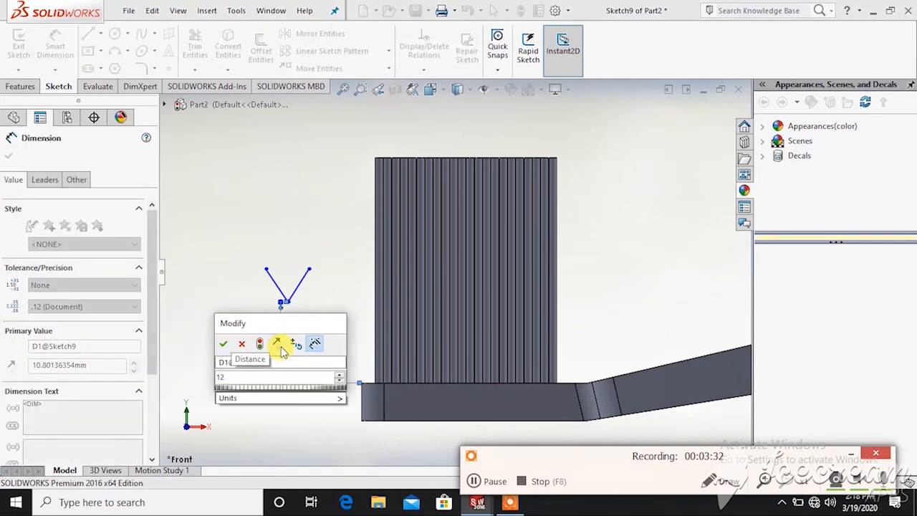
key(Return)
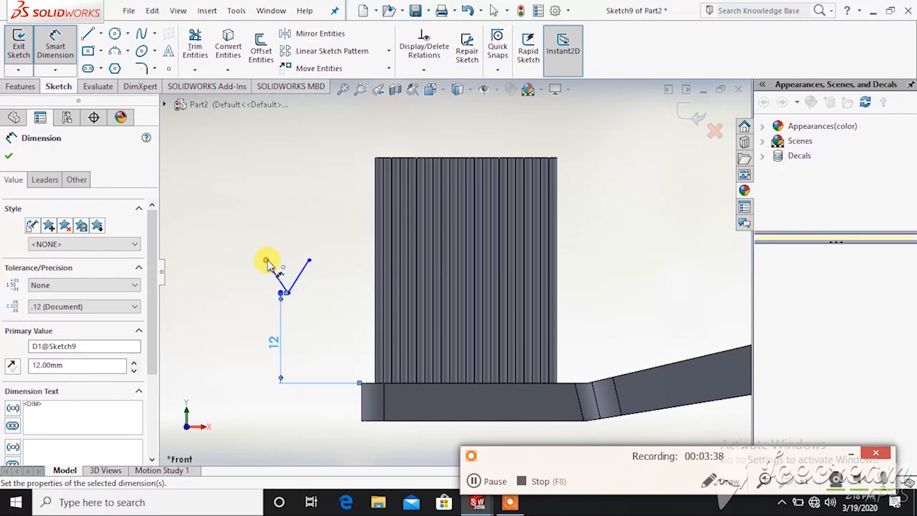
Dimension the horizontal distance between the V's two upper endpoints as 5.50 mm
click(308, 263)
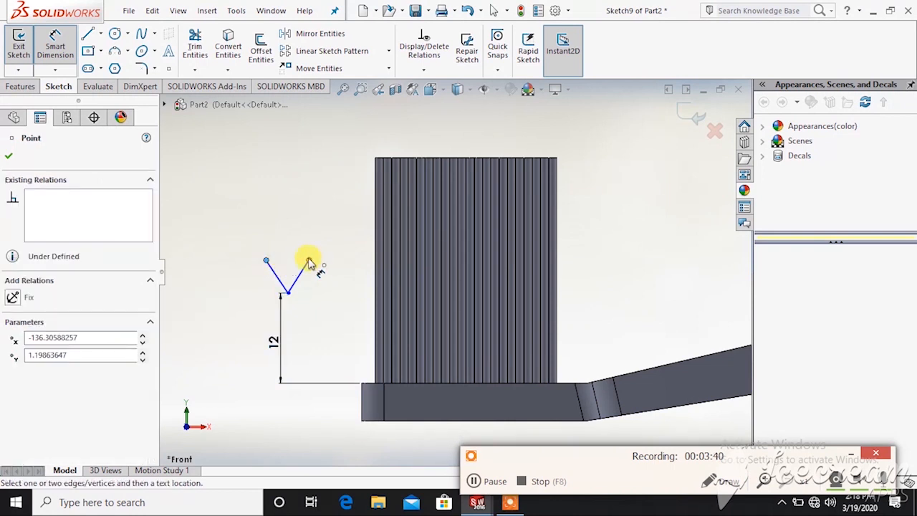
click(309, 262)
click(290, 232)
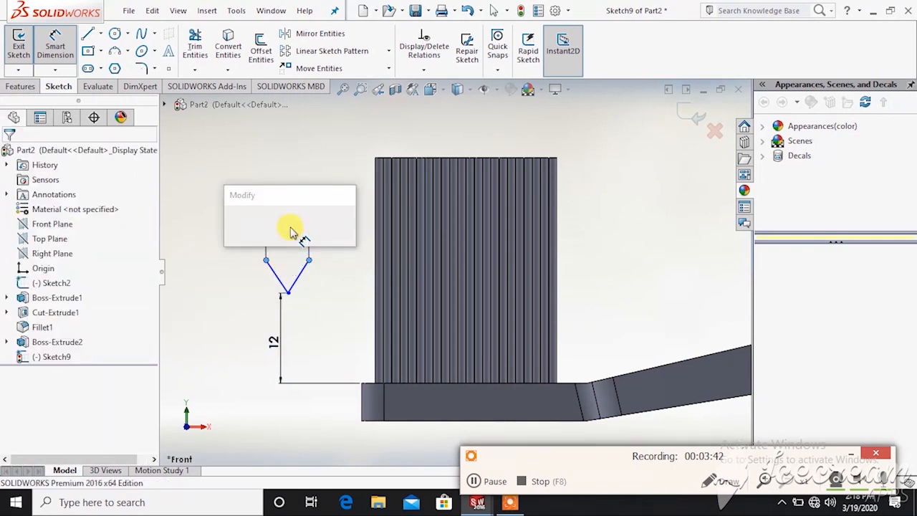
text(5.50)
key(Return)
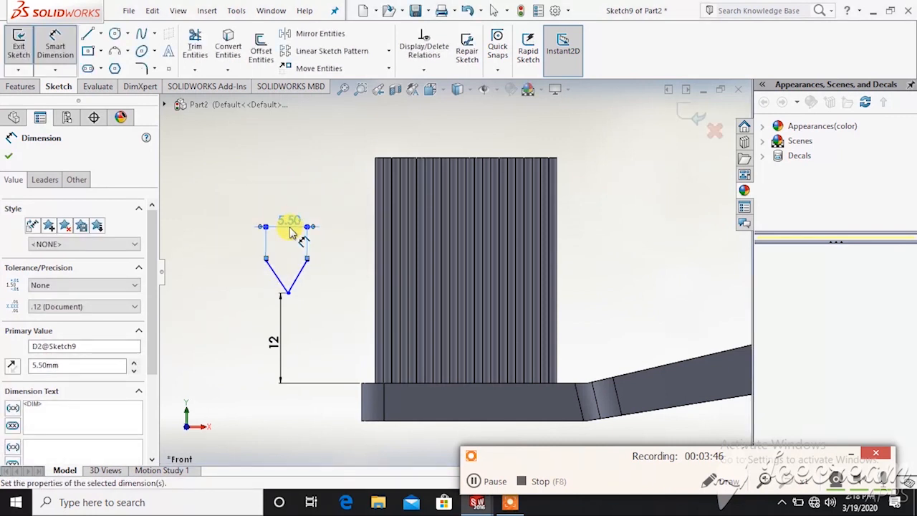
click(56, 40)
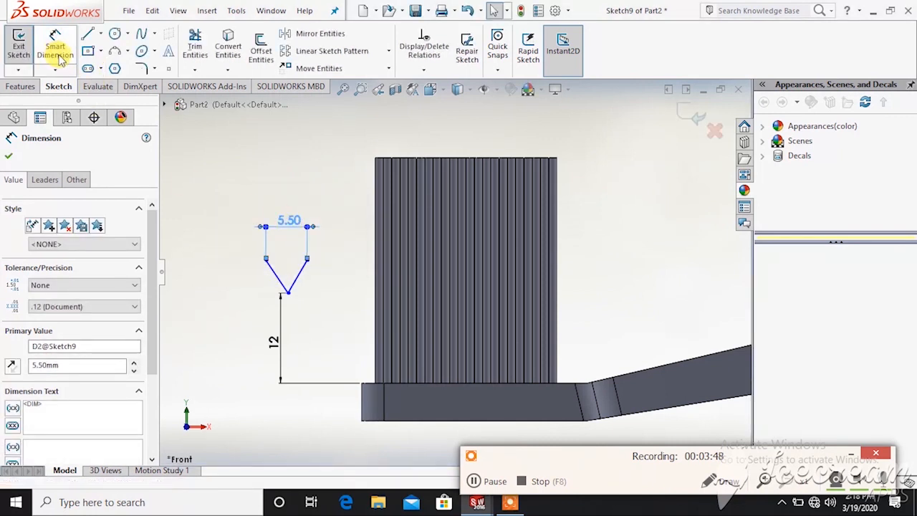
Pattern both V lines linearly along the X-axis across the bristles with 10 instances at 5.5 mm spacing
click(337, 51)
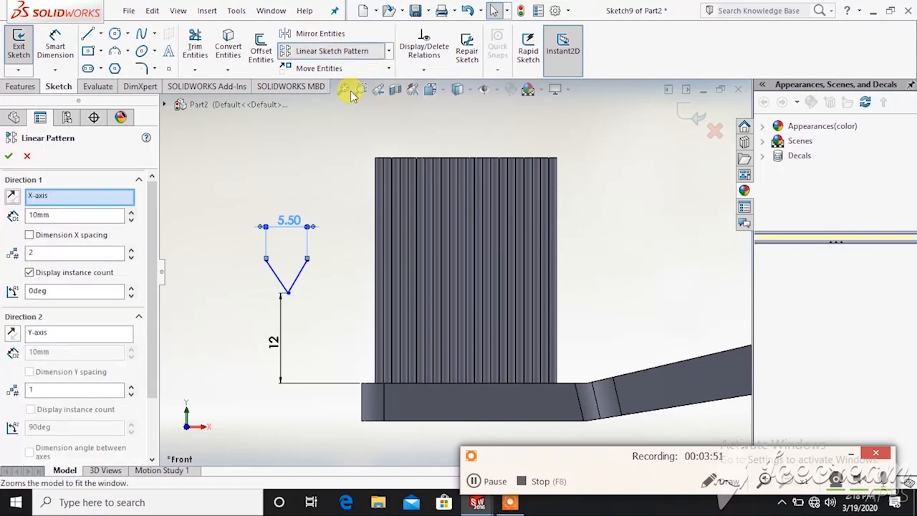
click(279, 283)
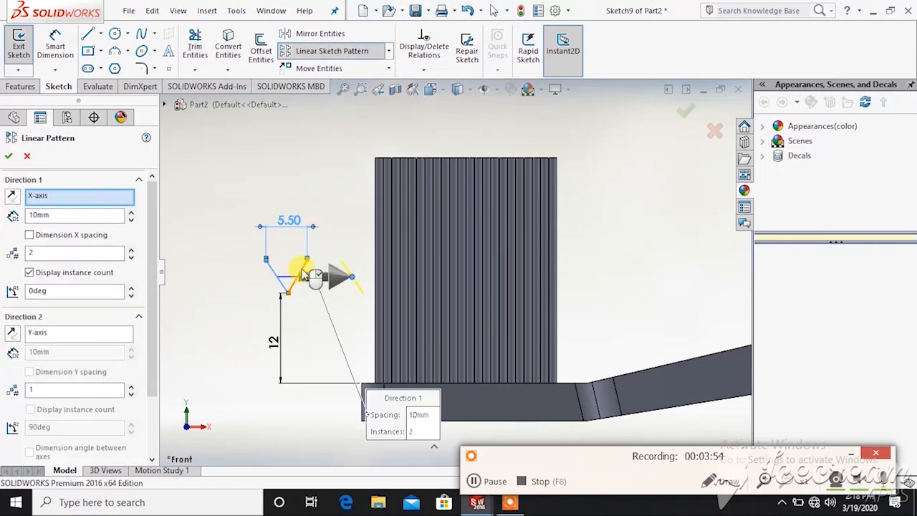
click(303, 273)
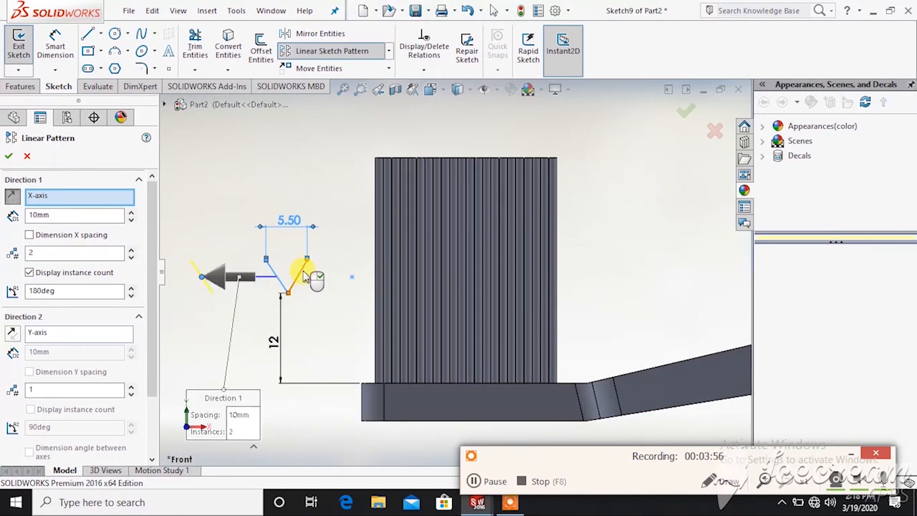
click(12, 198)
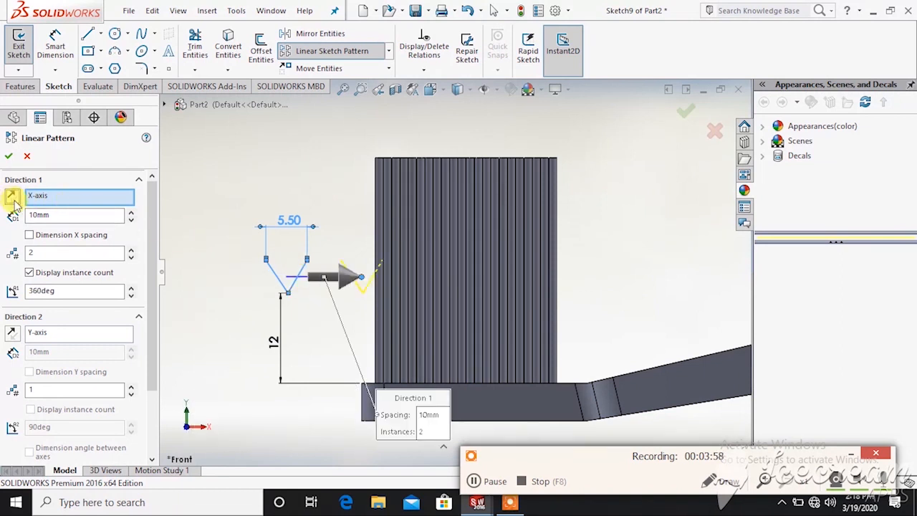
drag(50, 214, 36, 209)
key(BackSpace)
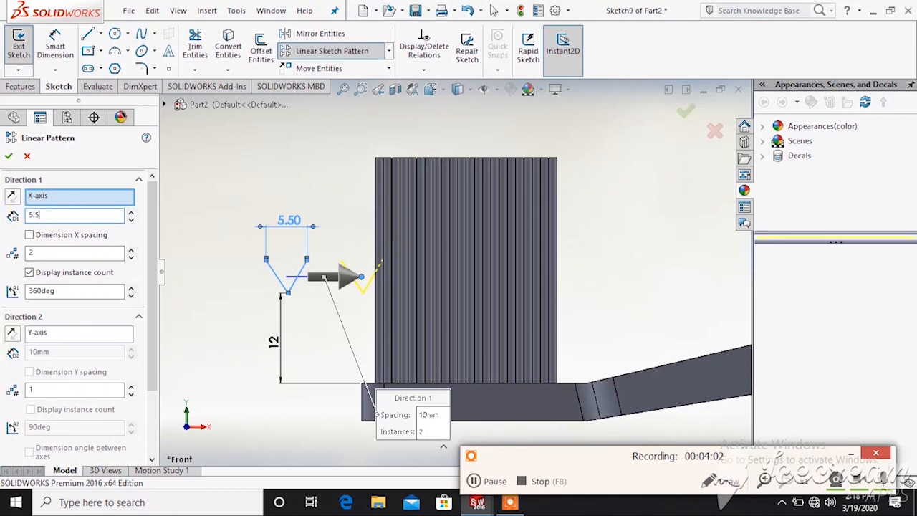
text(5.5)
key(Return)
double_click(29, 254)
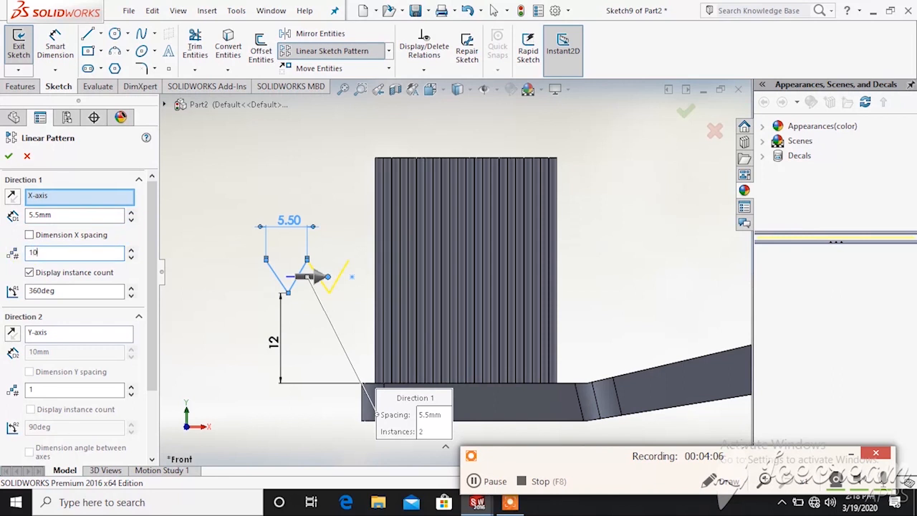
click(27, 261)
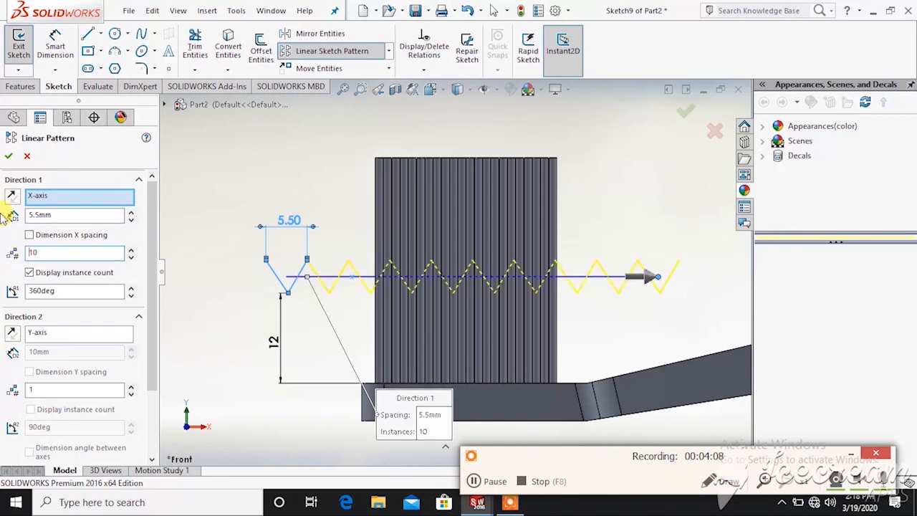
click(8, 157)
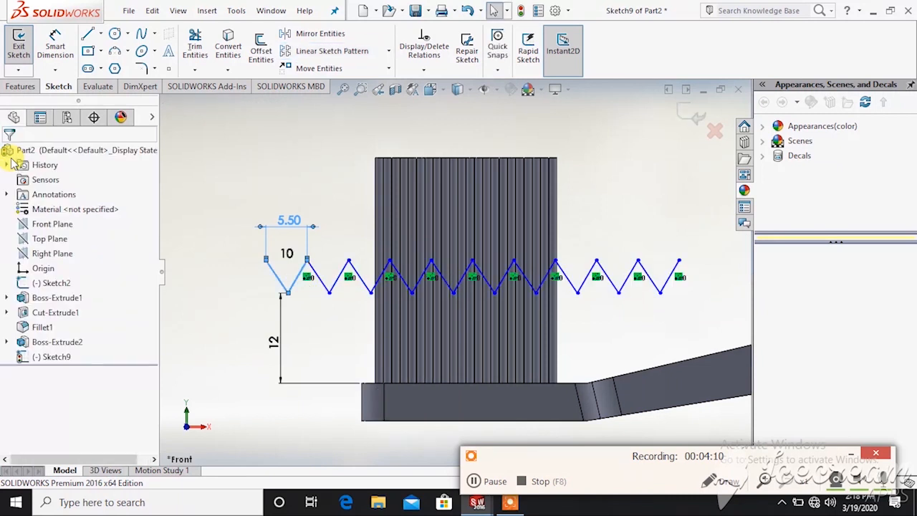
Close the zigzag into a profile with three connected lines running around and above the bristle tips
click(88, 33)
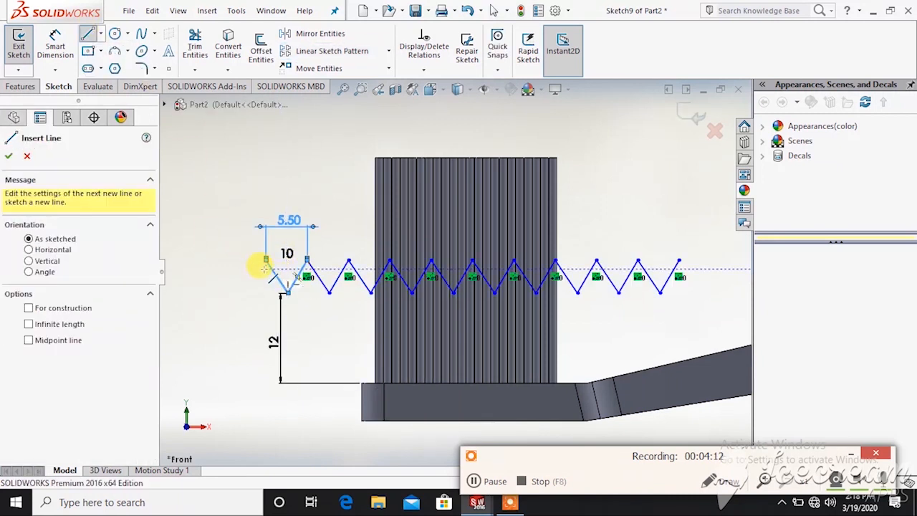
click(679, 259)
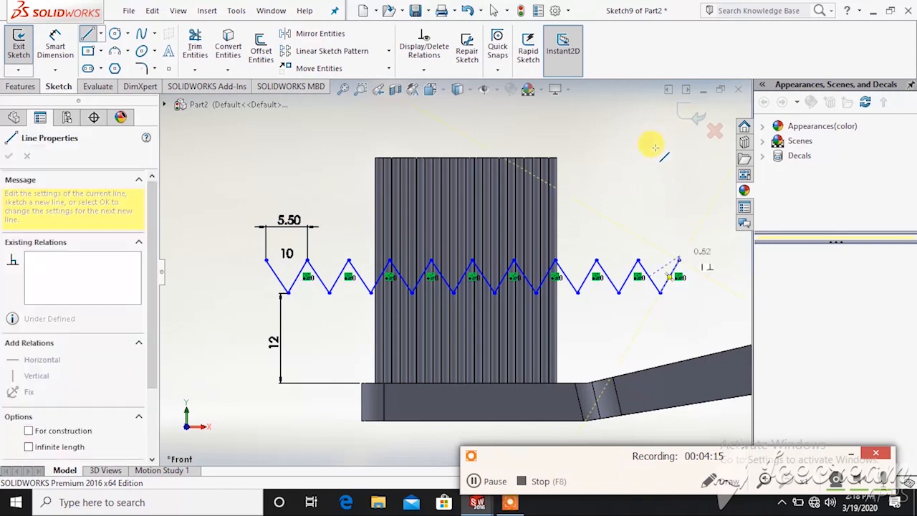
click(658, 107)
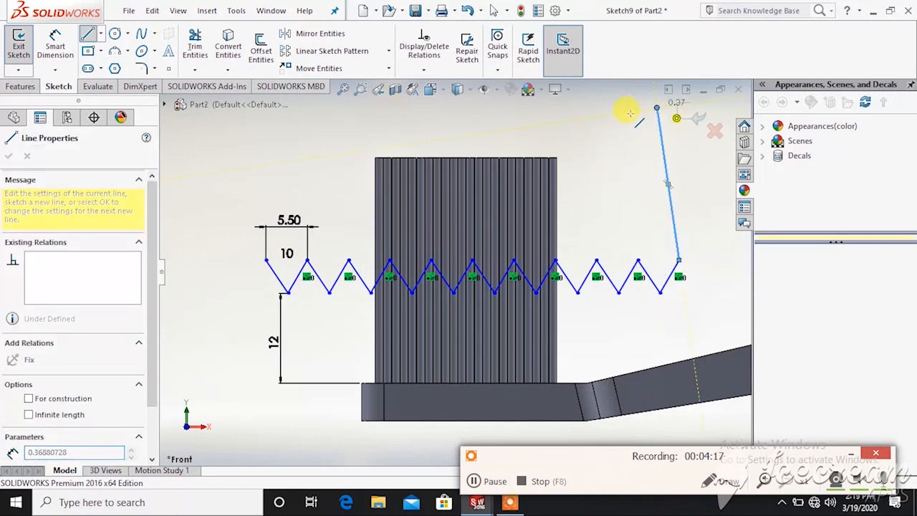
click(272, 129)
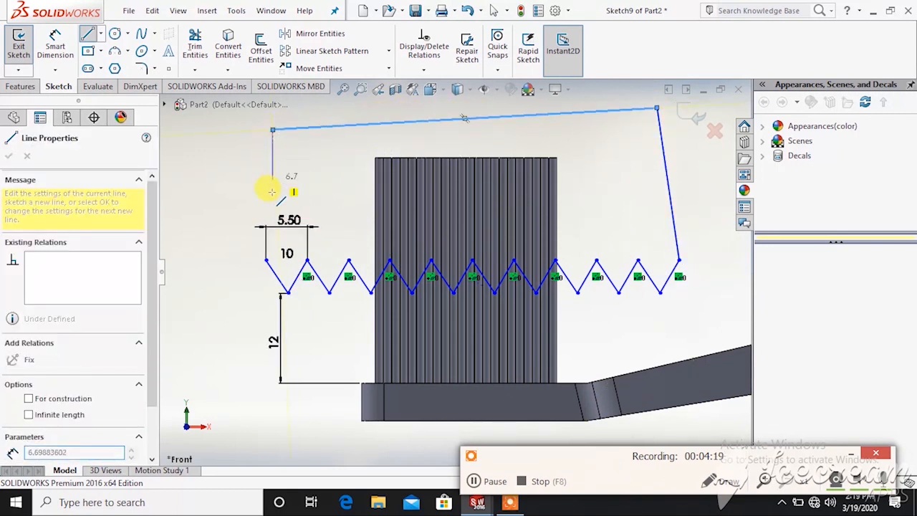
click(266, 260)
scroll(271, 244, up, 3)
click(9, 156)
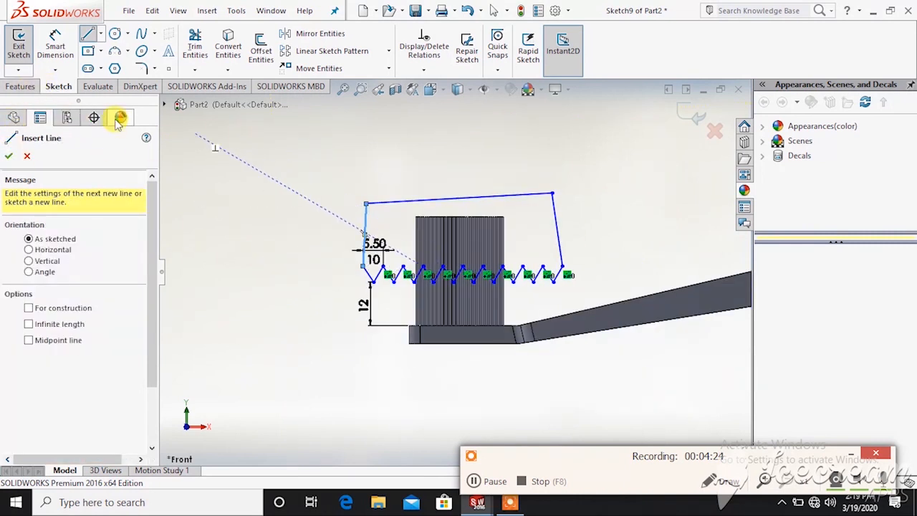
click(9, 155)
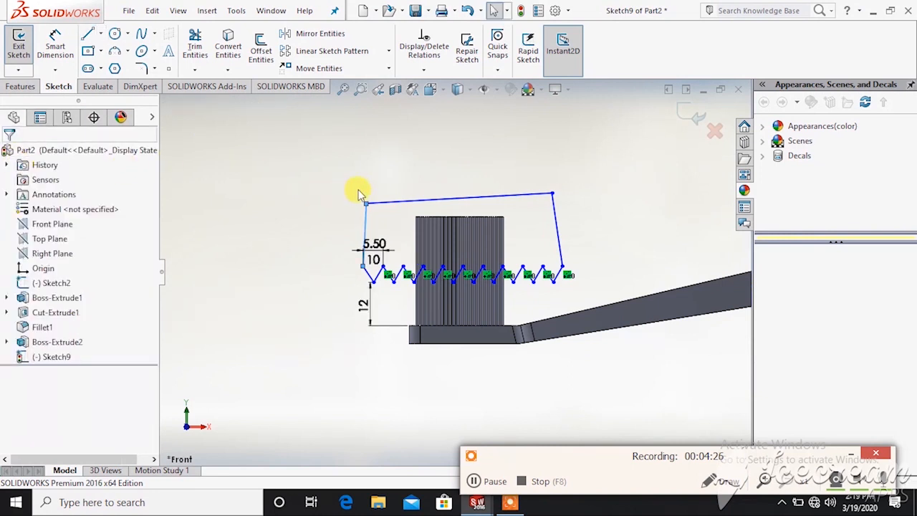
Cut the bristle tips with an extruded cut of the zigzag profile, 30 mm blind in the reversed direction
click(17, 87)
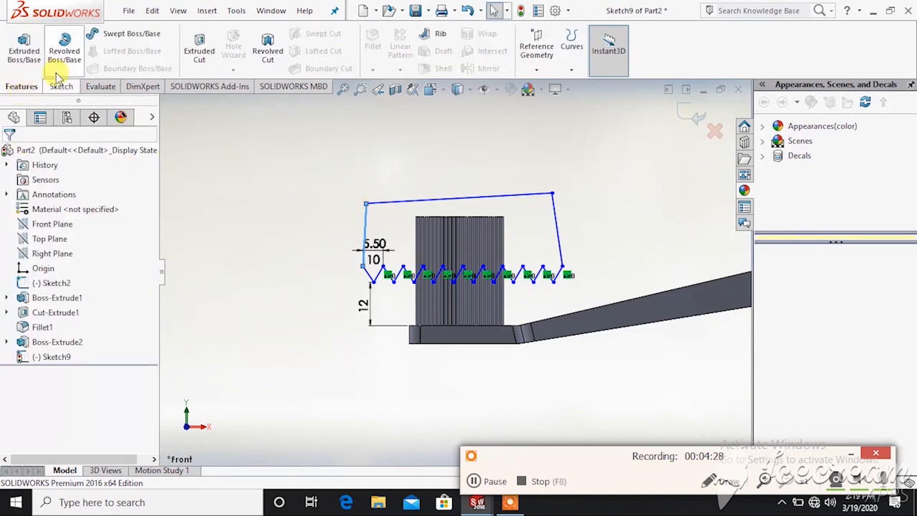
click(192, 59)
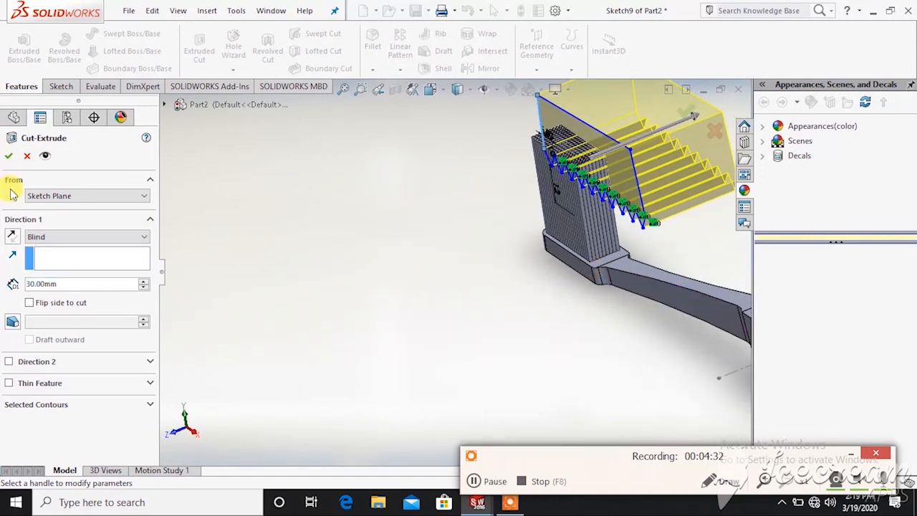
click(12, 237)
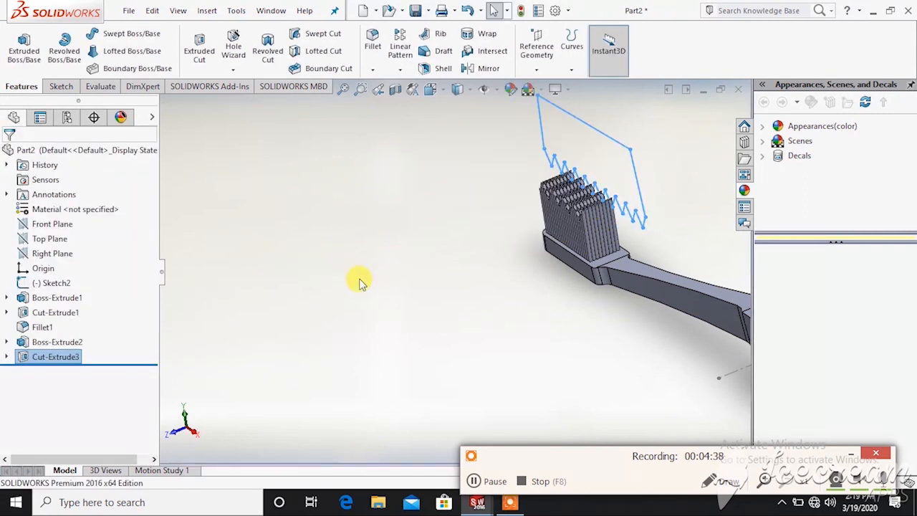
click(477, 482)
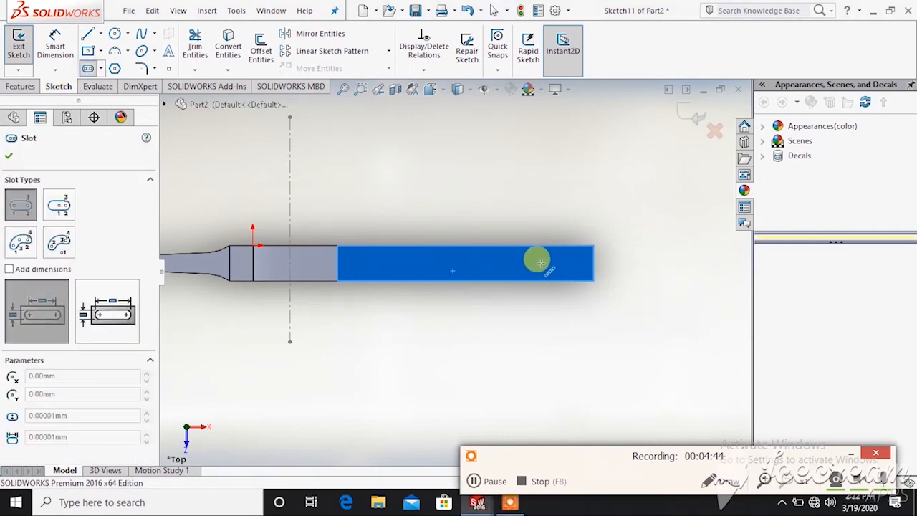
Sketch a straight slot along the handle's top face, about 42 mm between centres and 7.7 mm wide
click(534, 263)
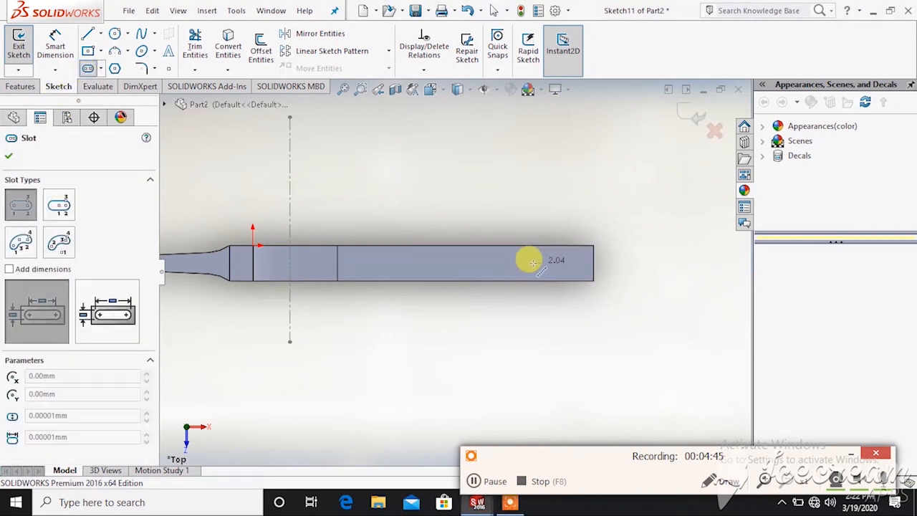
click(416, 263)
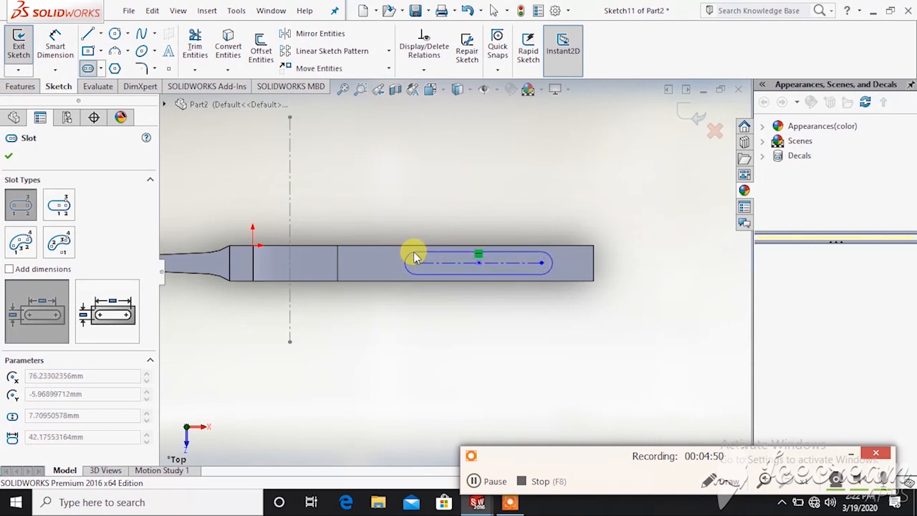
click(413, 252)
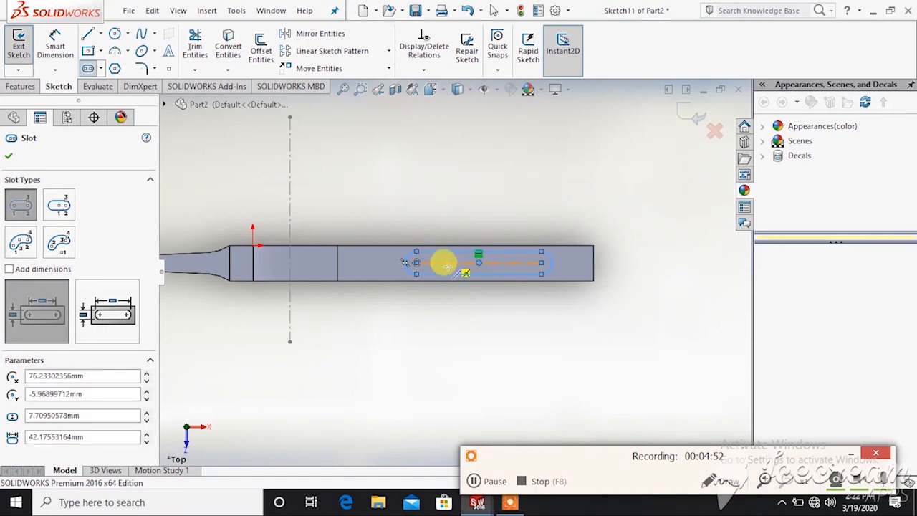
Start a sketch text entry that uses the slot's outline as its curves
click(22, 87)
click(58, 87)
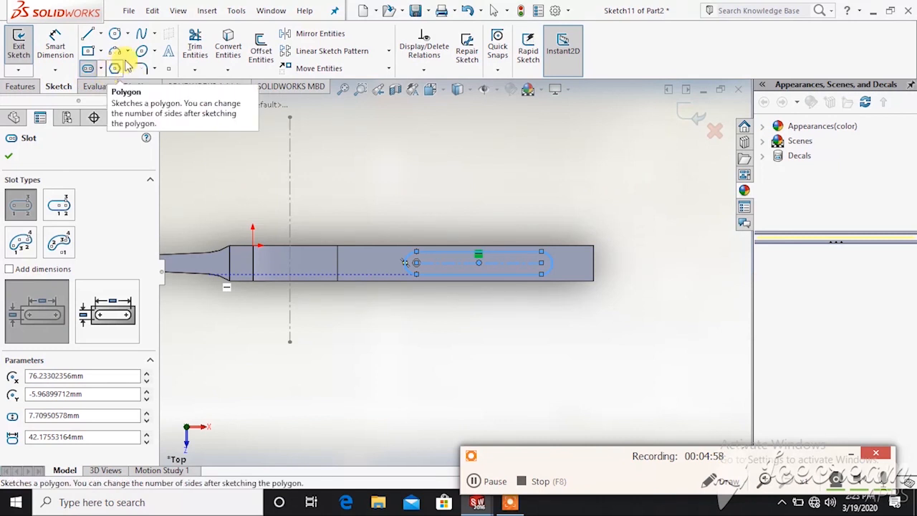
click(168, 51)
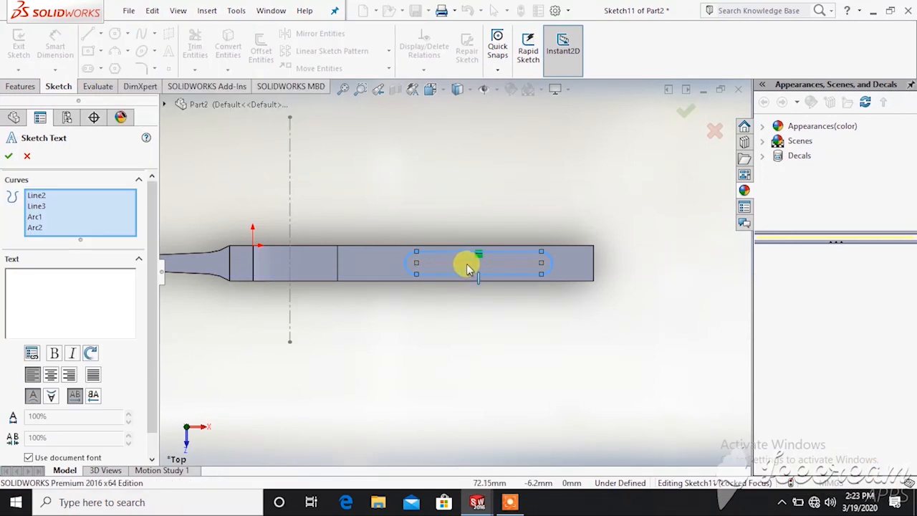
click(18, 273)
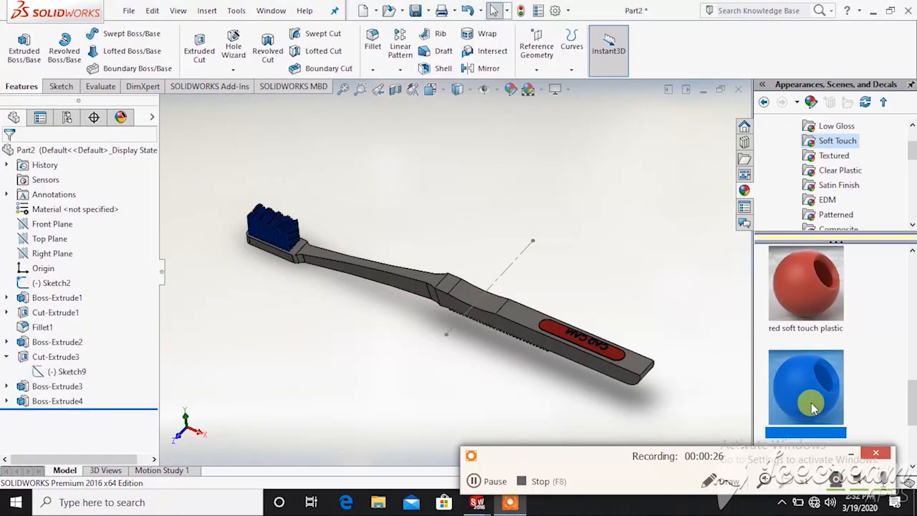
Apply the blue soft touch plastic appearance to the bristles' Cut-Extrude3 feature
drag(813, 407, 282, 231)
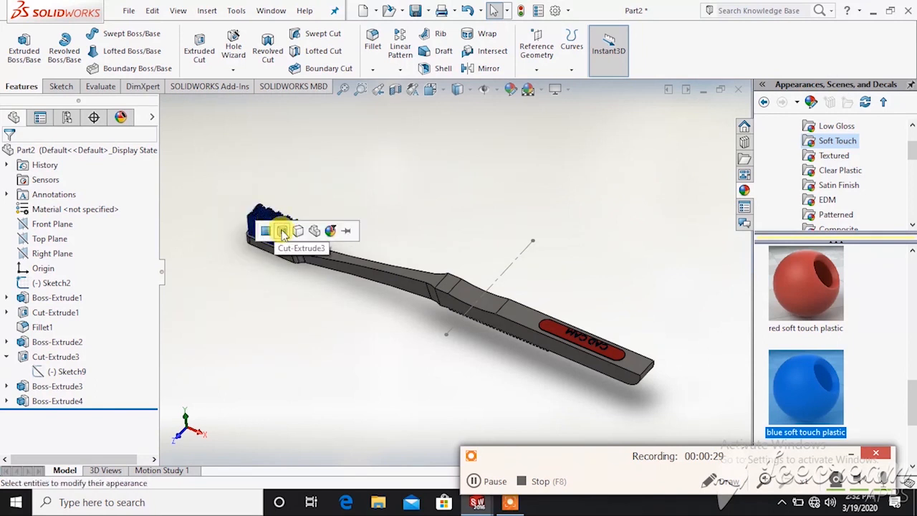
click(282, 231)
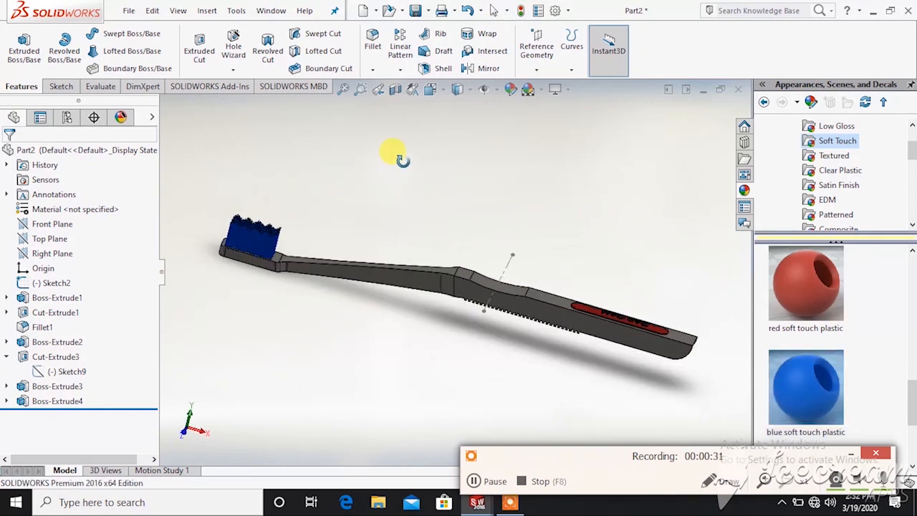